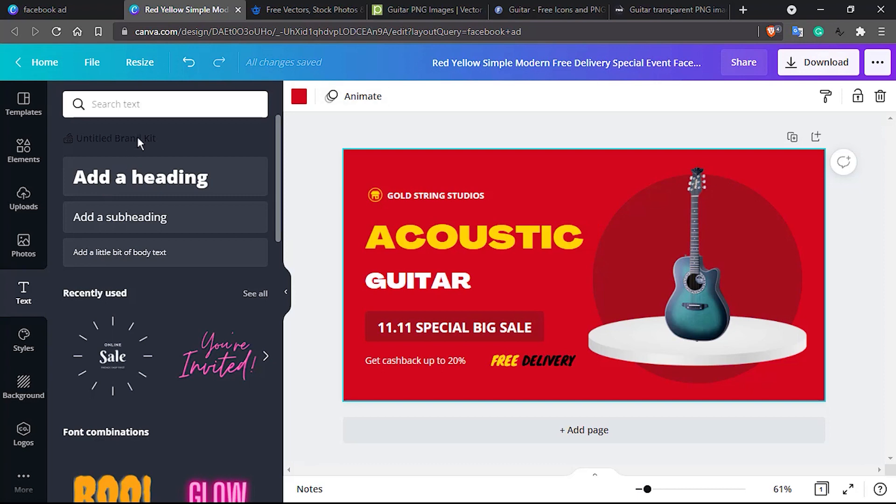
- Close the finished guitar ad design and go to the Canva home page from the template search results
left_click(238, 10)
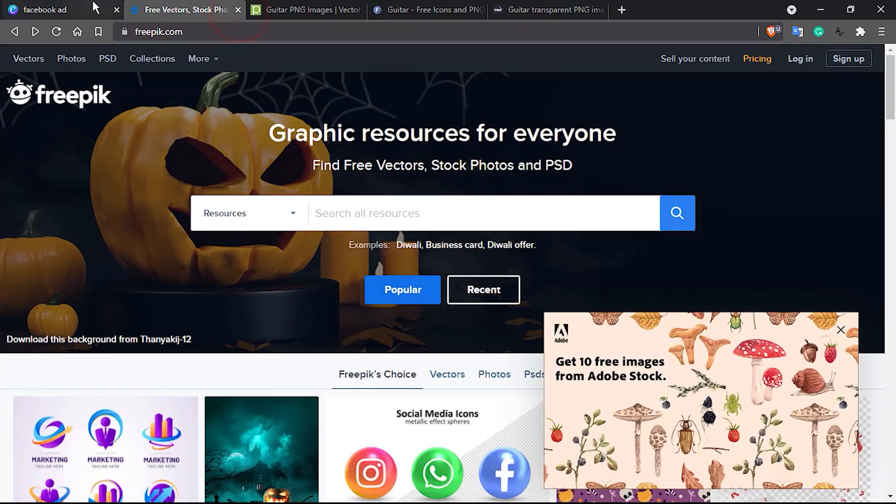
left_click(81, 10)
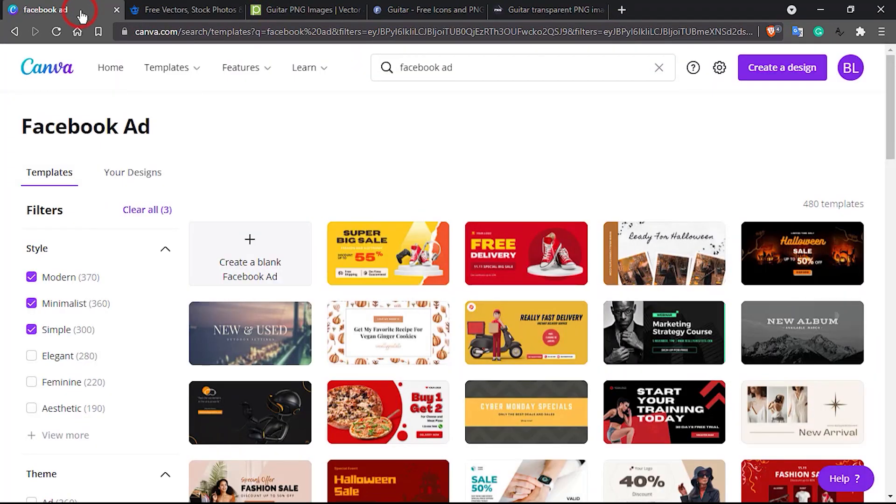
left_click(42, 71)
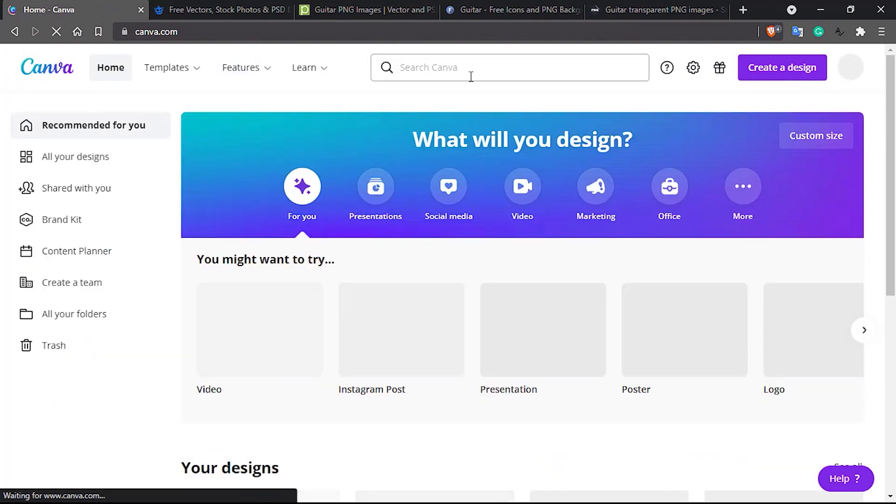
- Search Canva for "facebook ad", choose the Facebook Ad format and create a blank Facebook Ad design
left_click(471, 72)
type("face")
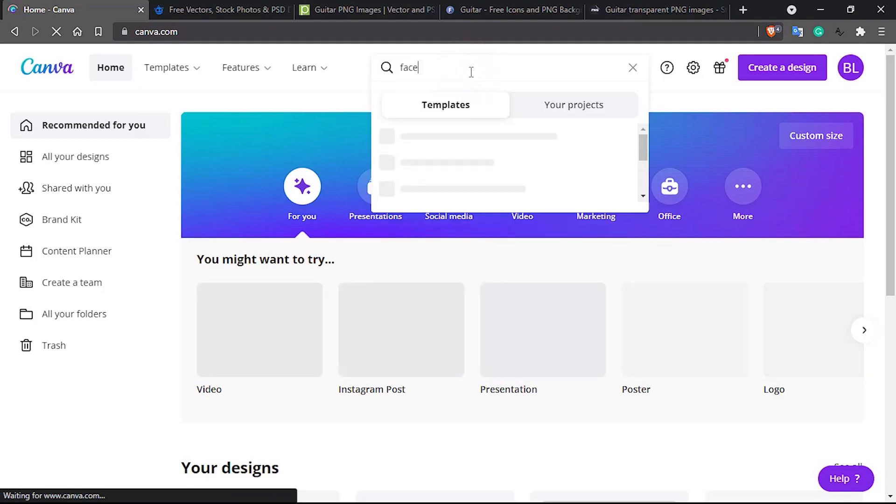
type("book ad")
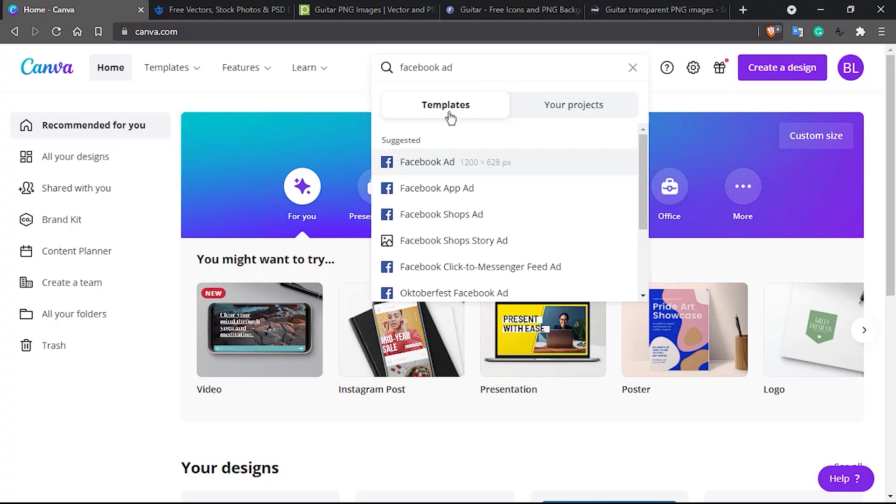
left_click(423, 168)
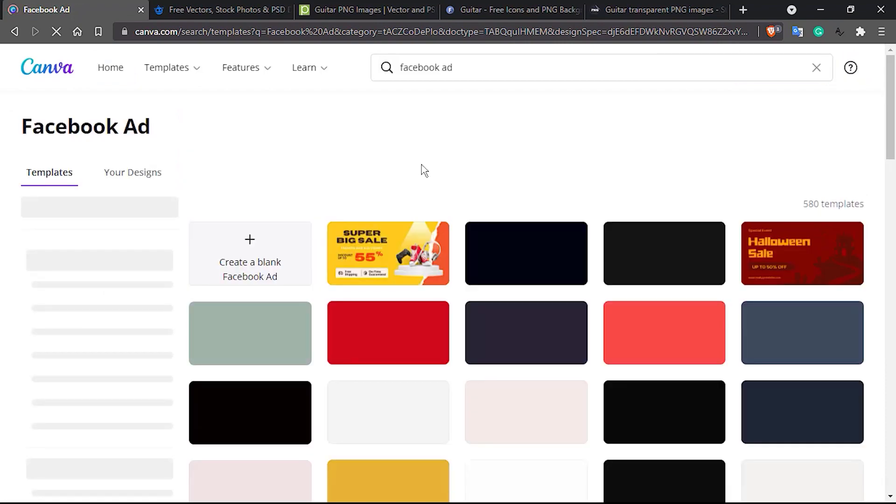
left_click(243, 266)
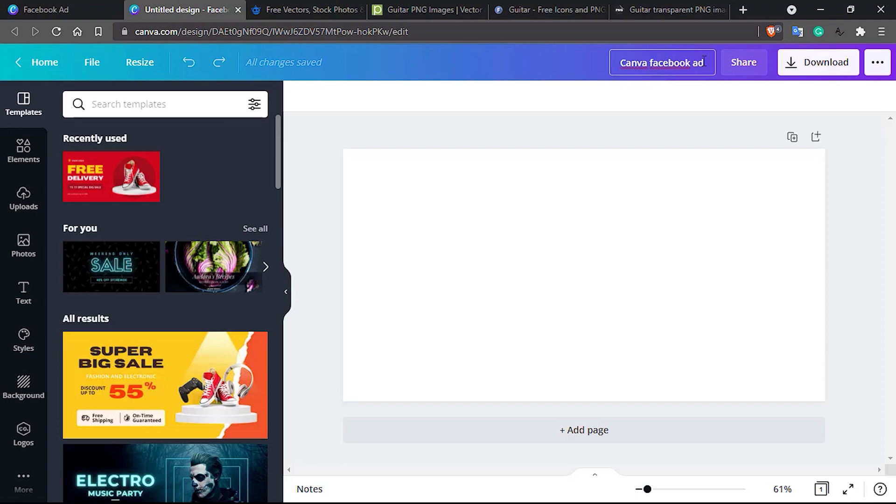
- Name the new design "Canva facebook ad tutor"
type("otor")
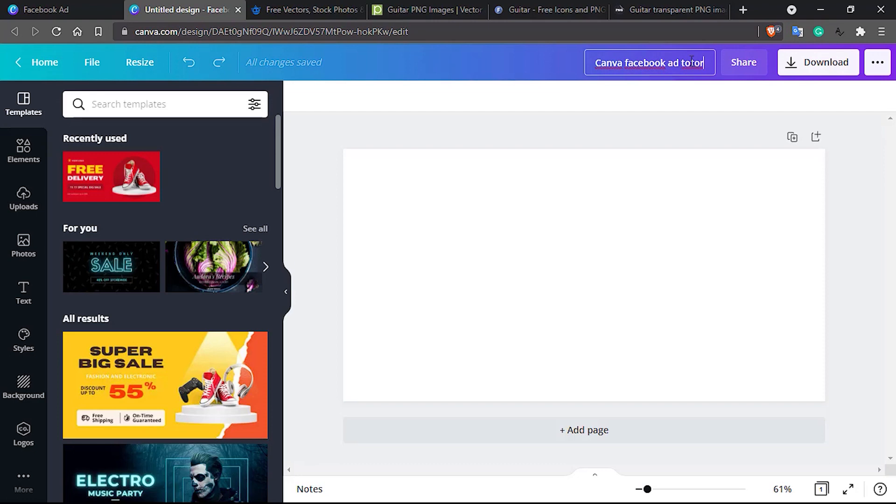
key("BackSpace")
type("u")
left_click(500, 74)
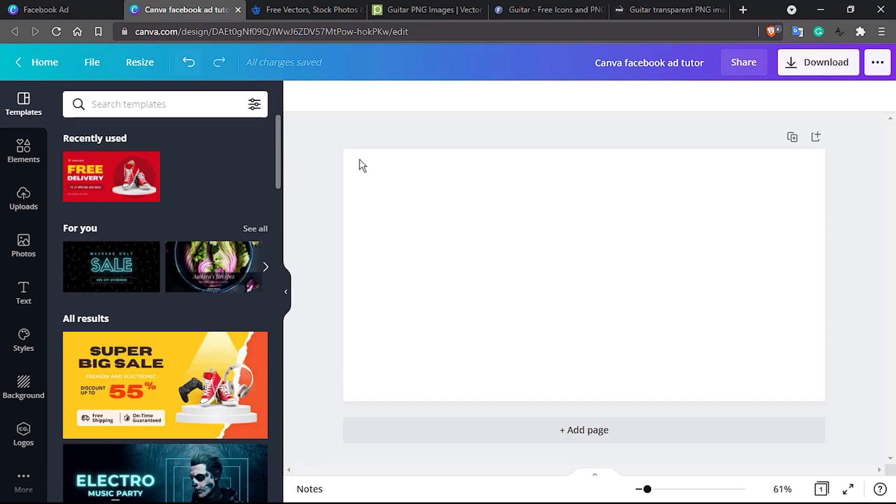
- Switch to Freepik, dismiss the Adobe Stock advertisement and search all resources for "guitar"
left_click(273, 7)
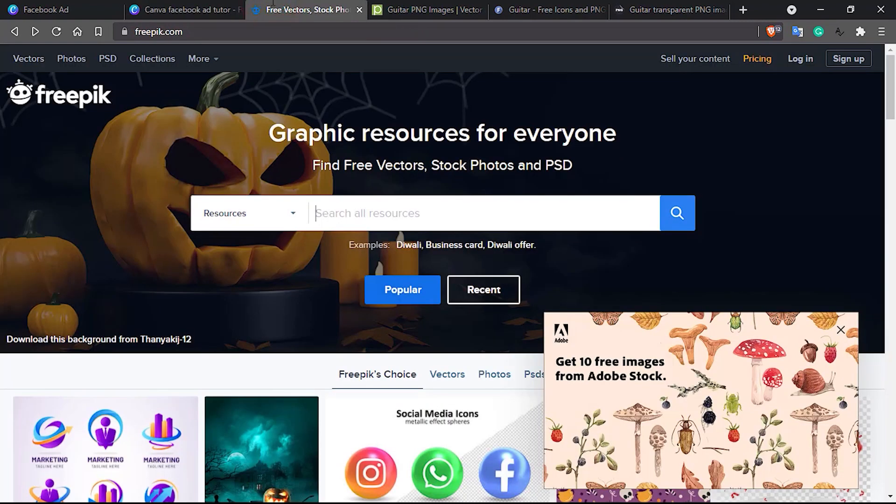
left_click(842, 331)
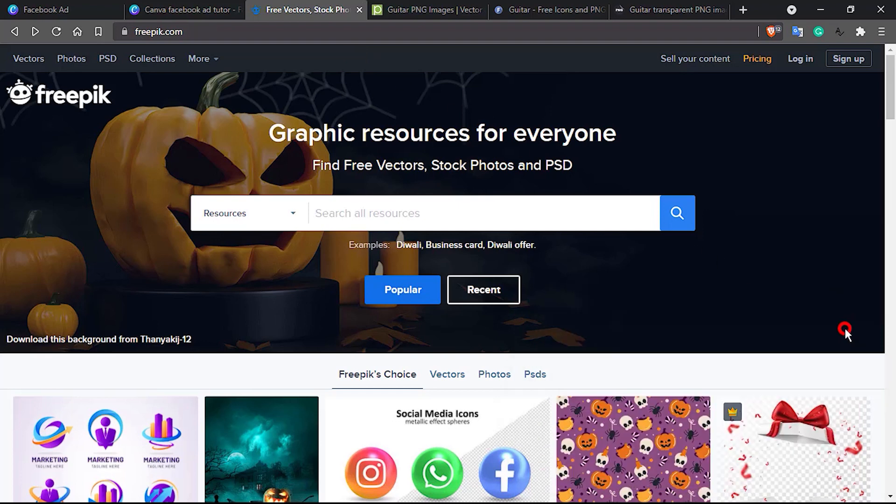
left_click(496, 214)
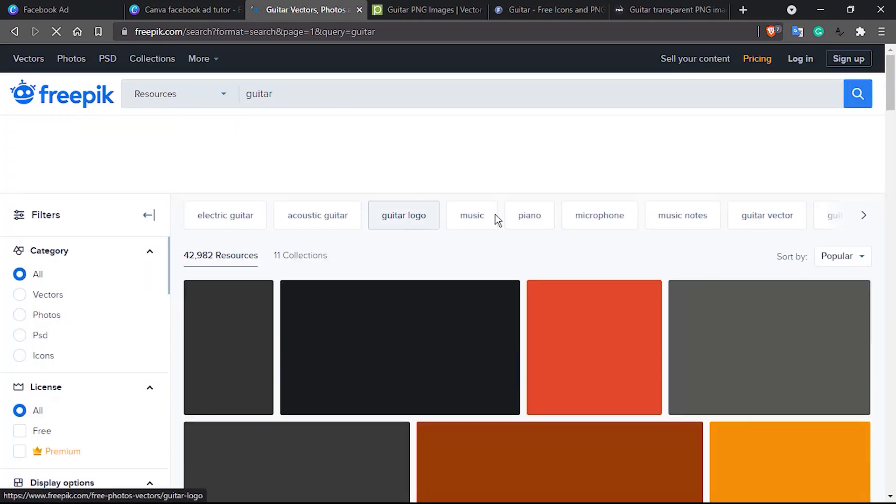
- Browse the Freepik guitar search results for images suitable for the ad
scroll(440, 155, "down", 3)
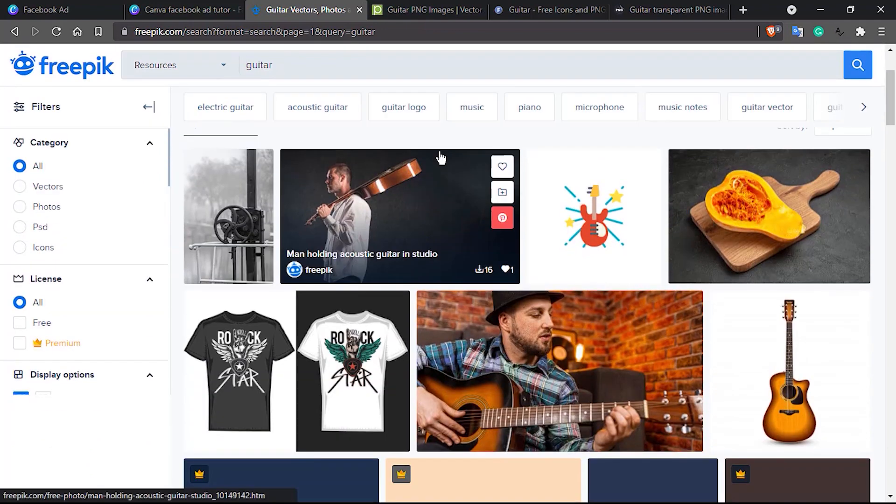
scroll(473, 229, "down", 10)
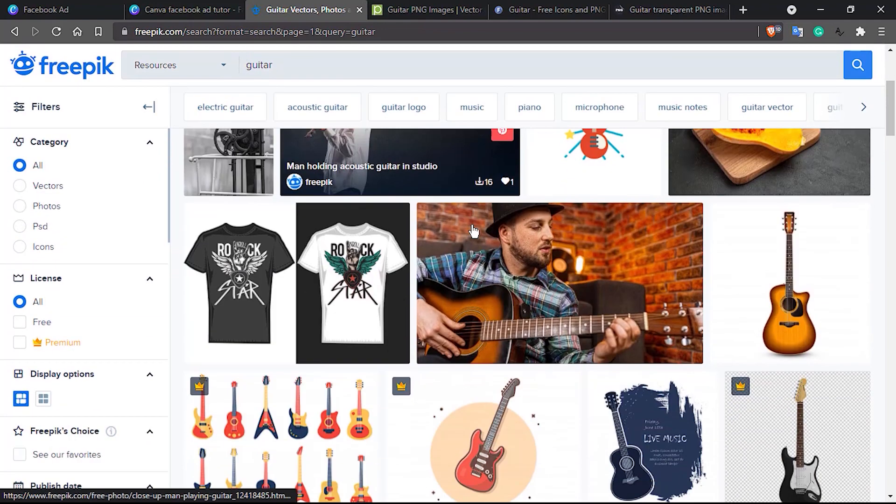
scroll(473, 231, "down", 7)
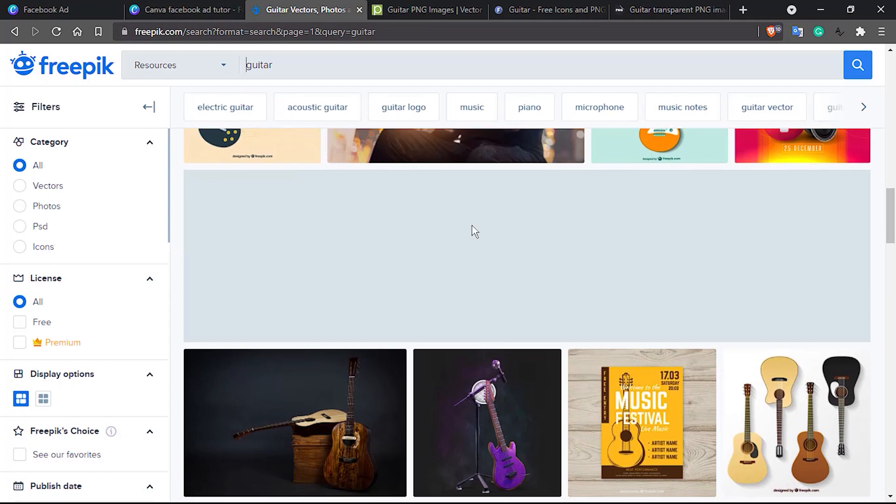
scroll(280, 395, "up", 5)
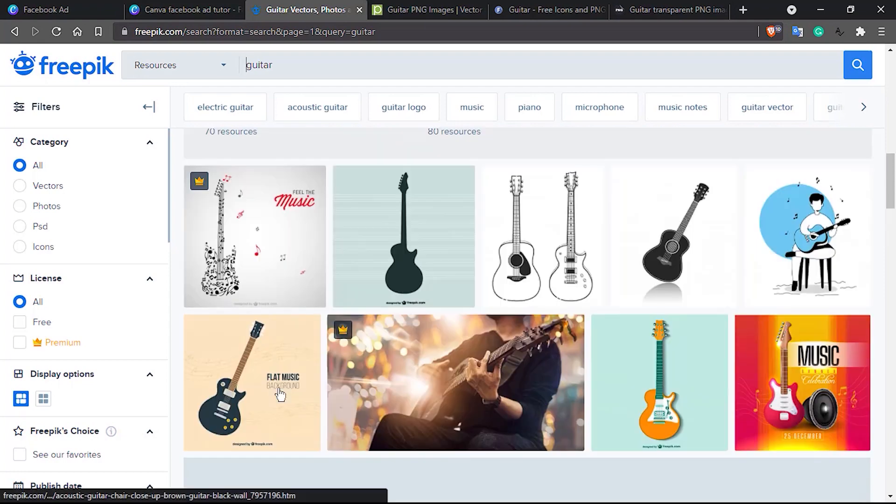
scroll(280, 395, "down", 5)
scroll(438, 298, "down", 8)
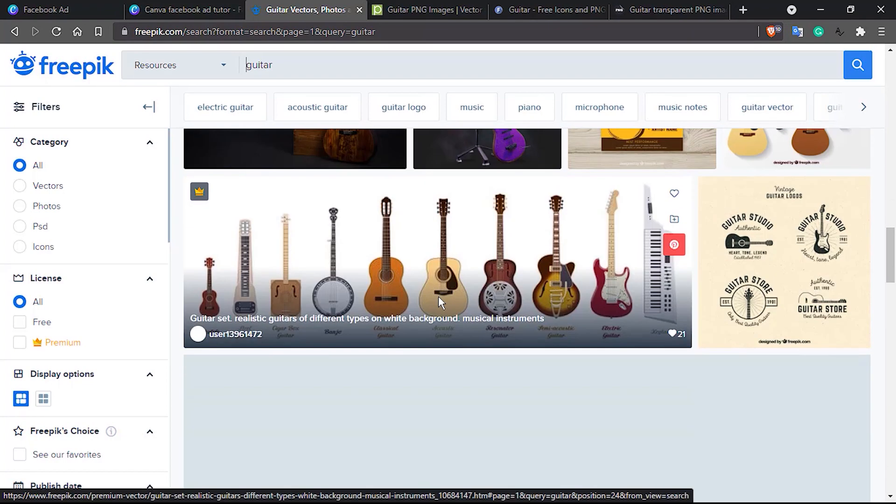
scroll(438, 298, "down", 2)
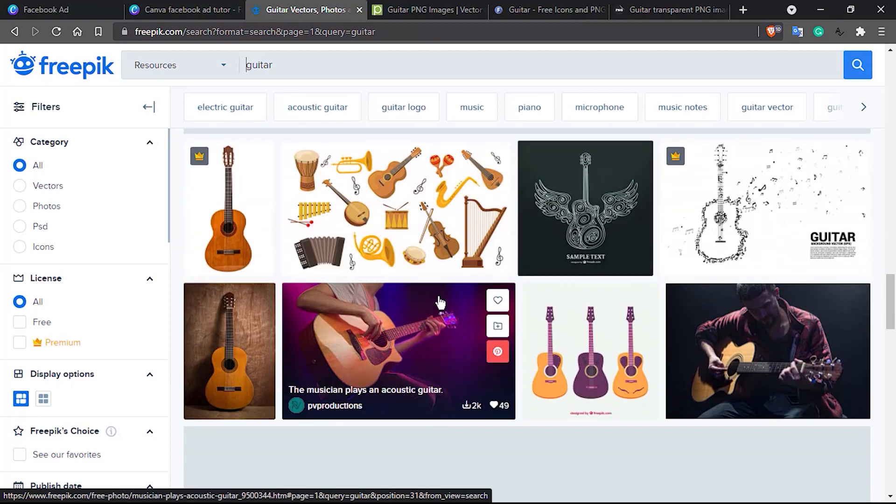
scroll(440, 302, "down", 2)
scroll(440, 303, "down", 4)
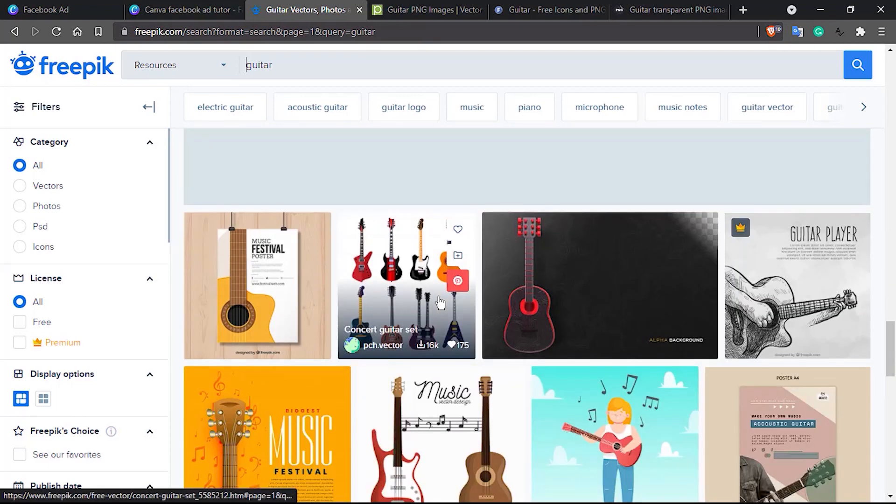
scroll(334, 297, "down", 2)
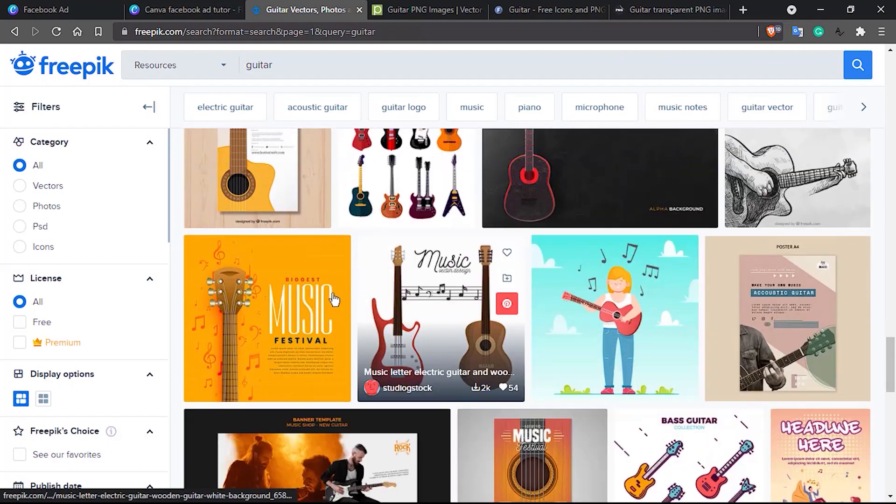
scroll(332, 296, "down", 4)
scroll(334, 299, "up", 3)
scroll(334, 299, "up", 20)
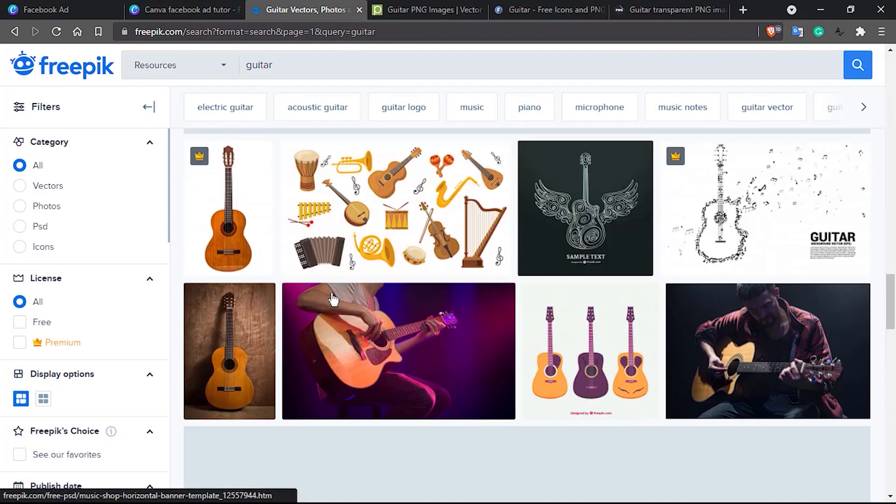
scroll(333, 299, "up", 7)
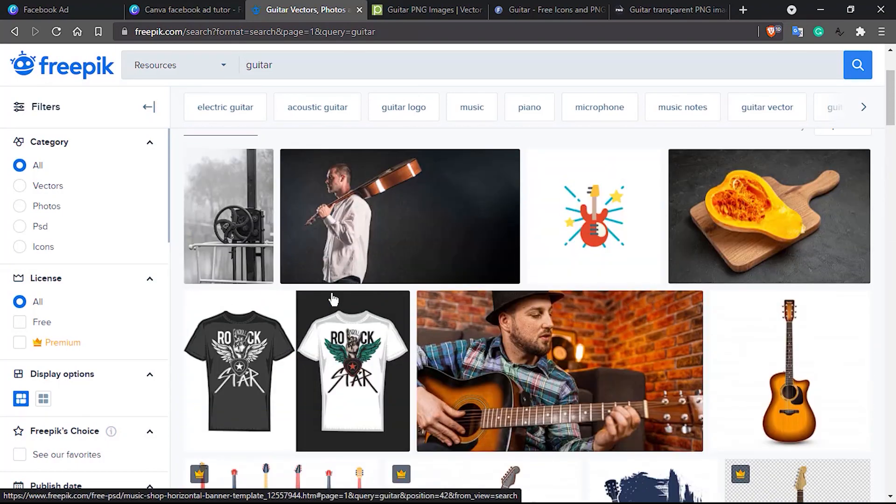
scroll(444, 252, "down", 20)
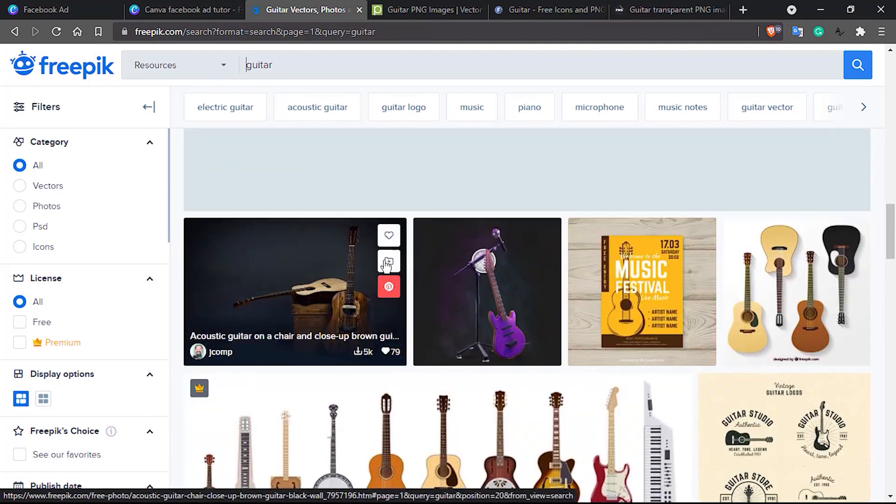
- Download the free photo of two acoustic guitars against a black wall and save the JPG to the Downloads folder
left_click(286, 287)
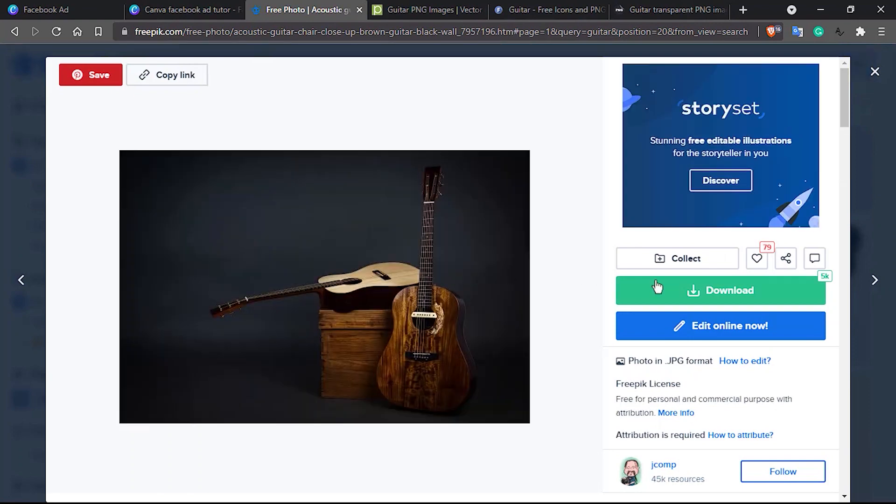
left_click(707, 290)
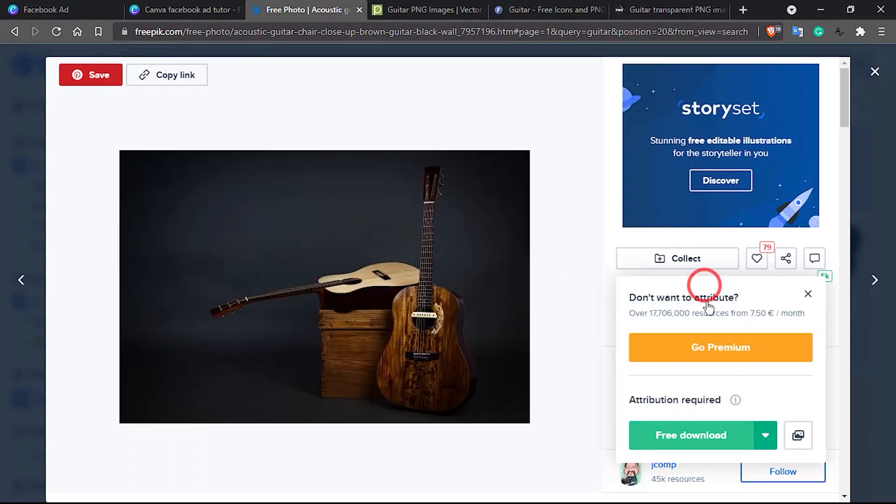
left_click(724, 432)
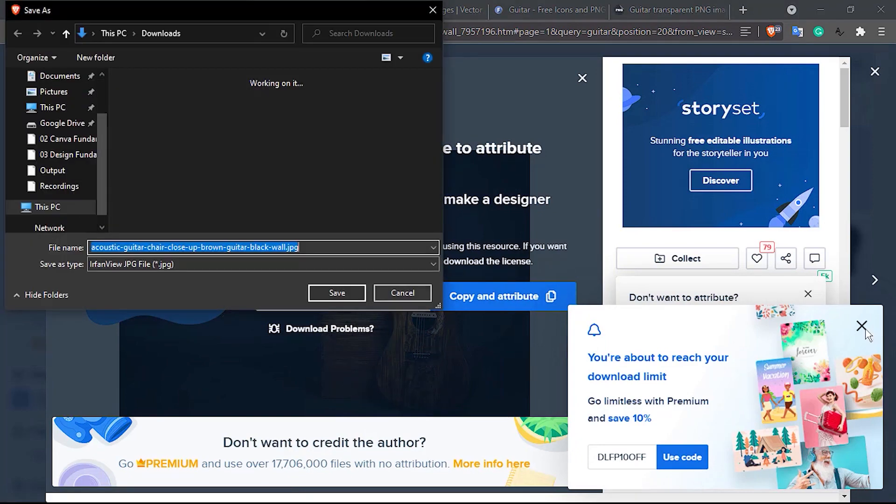
left_click(362, 298)
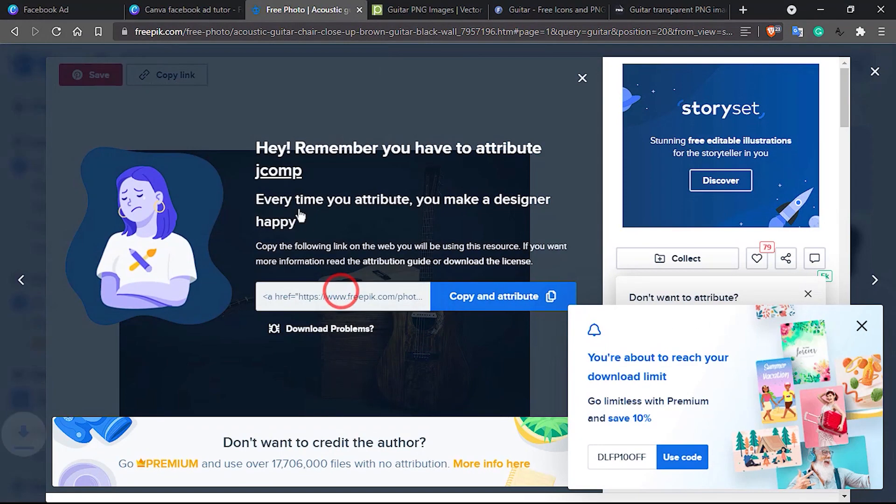
- Return to the Canva design and upload the downloaded acoustic guitar JPG to its image uploads
left_click(189, 7)
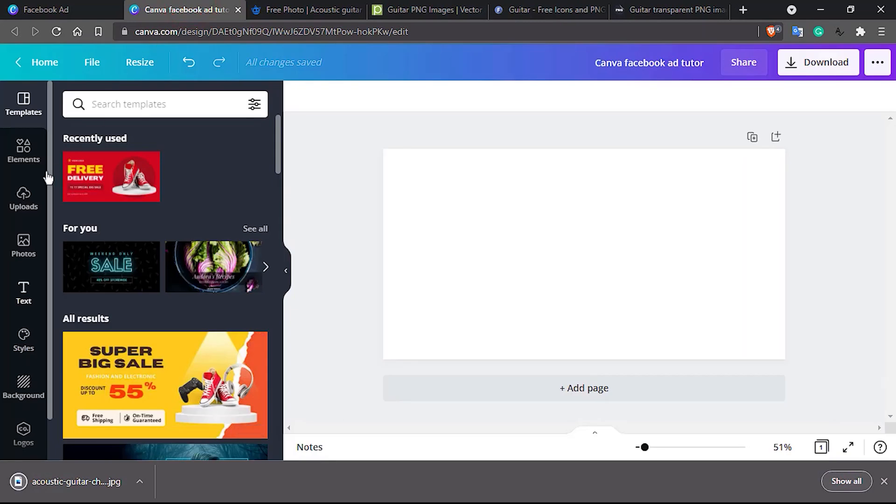
left_click(24, 196)
left_click_drag(74, 482, 164, 251)
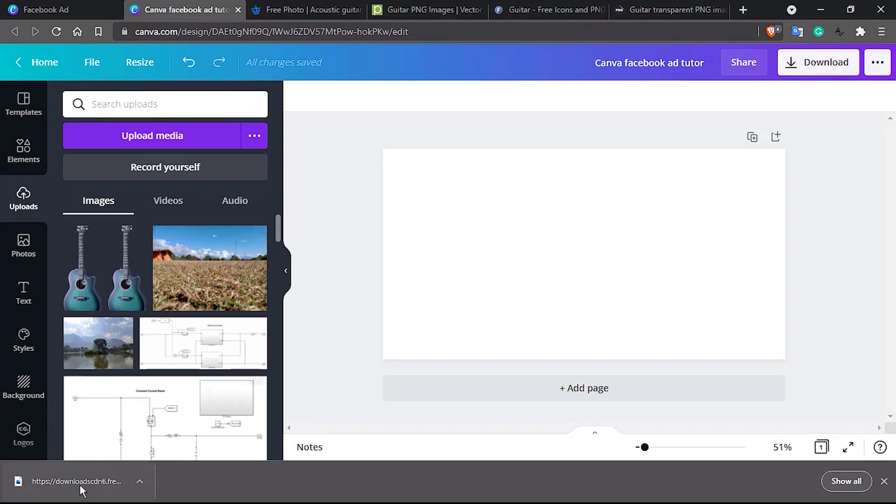
left_click_drag(80, 485, 132, 279)
left_click_drag(48, 484, 164, 221)
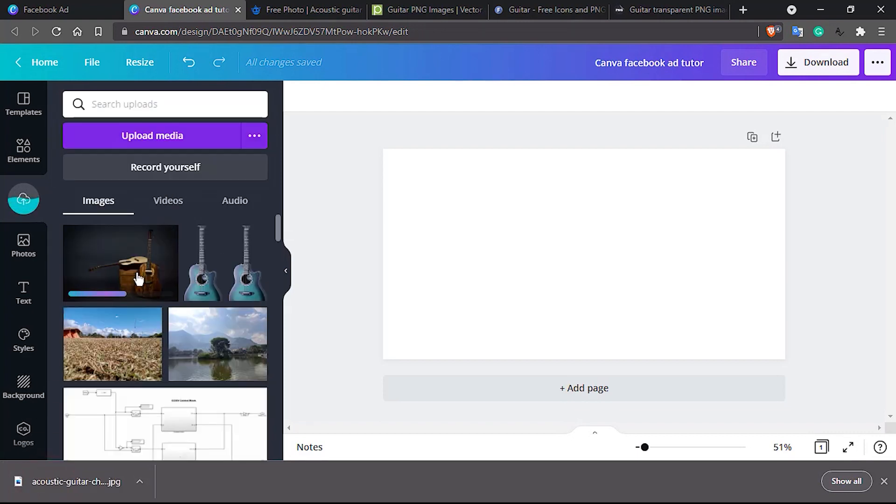
- Switch back to the Freepik photo page and load the freepik.com home page
left_click(308, 8)
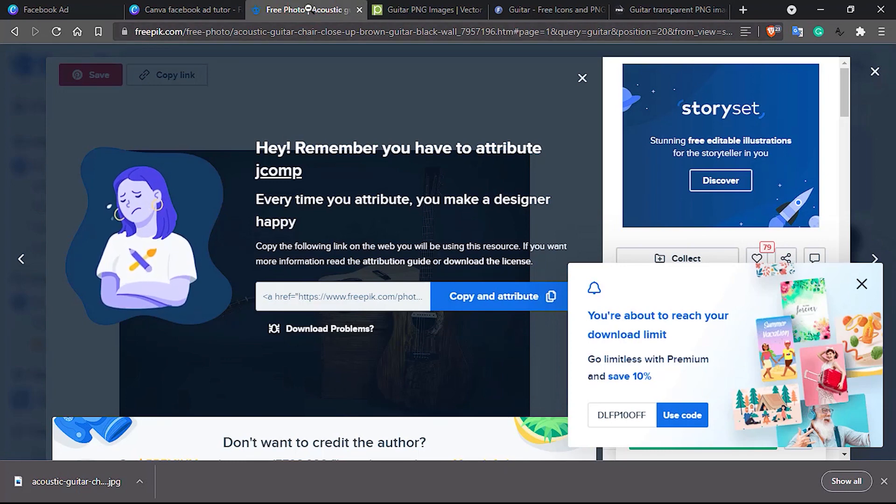
left_click(310, 32)
type("fre")
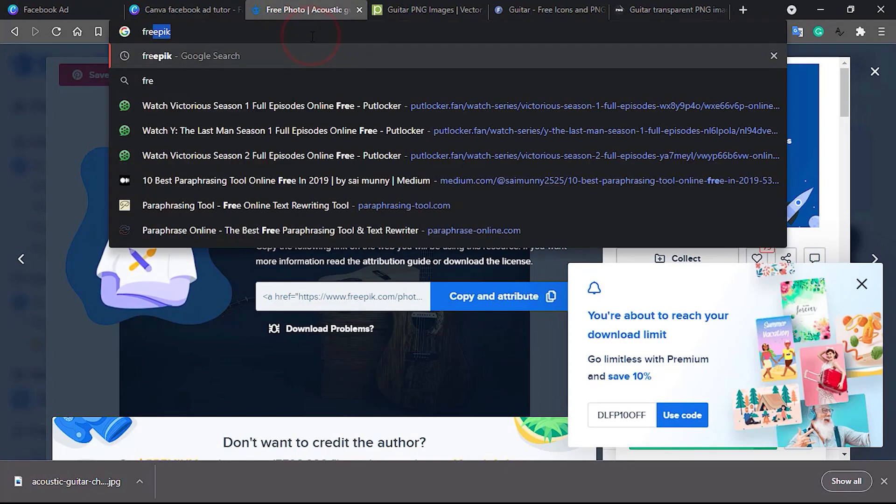
type("epik.com")
key("Return")
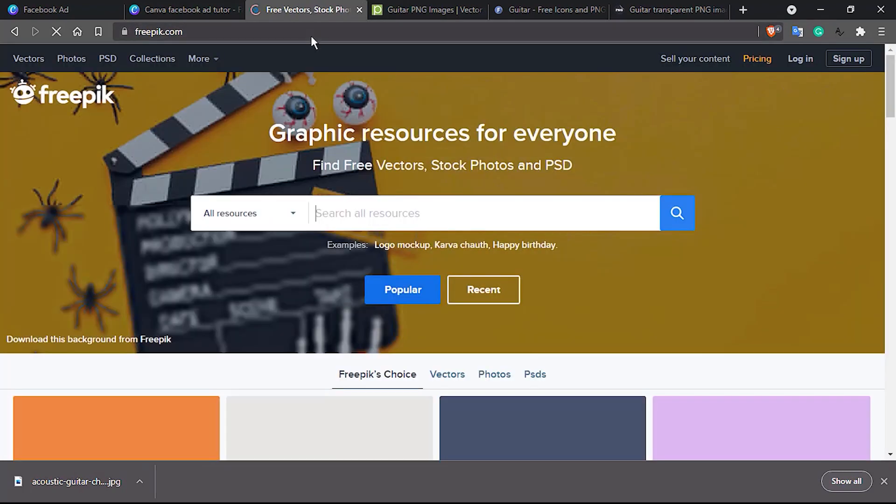
- View the Pngtree page of guitar PNG images and close it
left_click(418, 7)
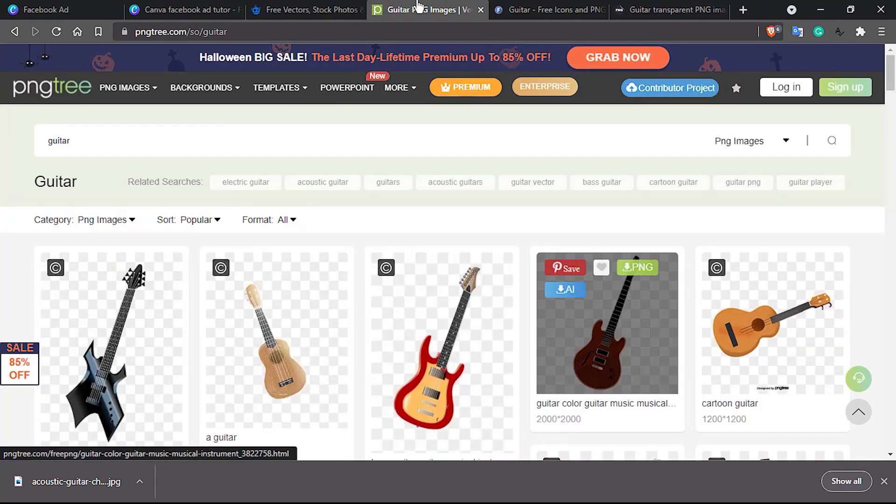
left_click(481, 9)
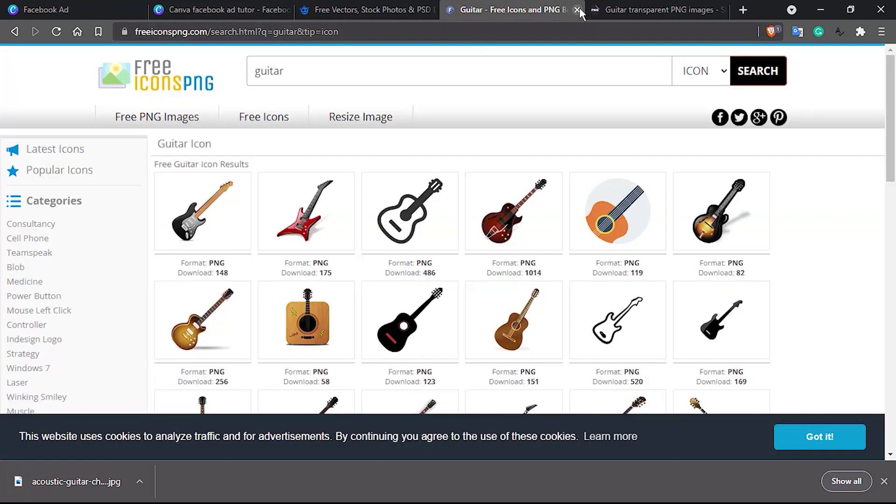
- Look over the guitar image pages on FreeIconsPNG and StickPNG and close both
left_click(578, 9)
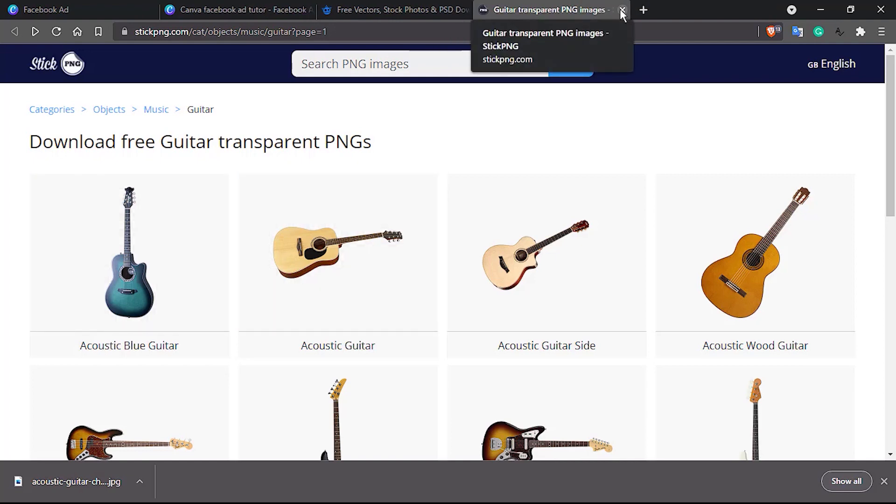
left_click(622, 10)
- Open the Pexels website in a new browser tab
left_click(489, 9)
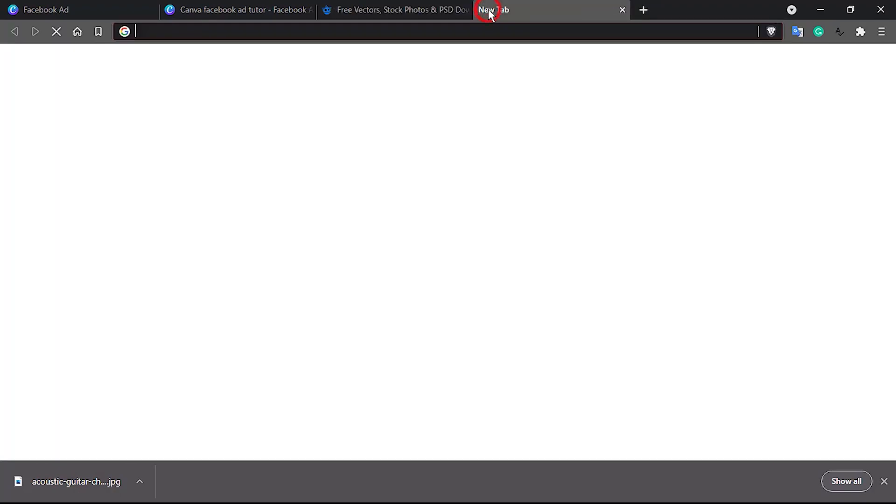
type("pxels")
key("BackSpace")
key("BackSpace")
key("BackSpace")
key("BackSpace")
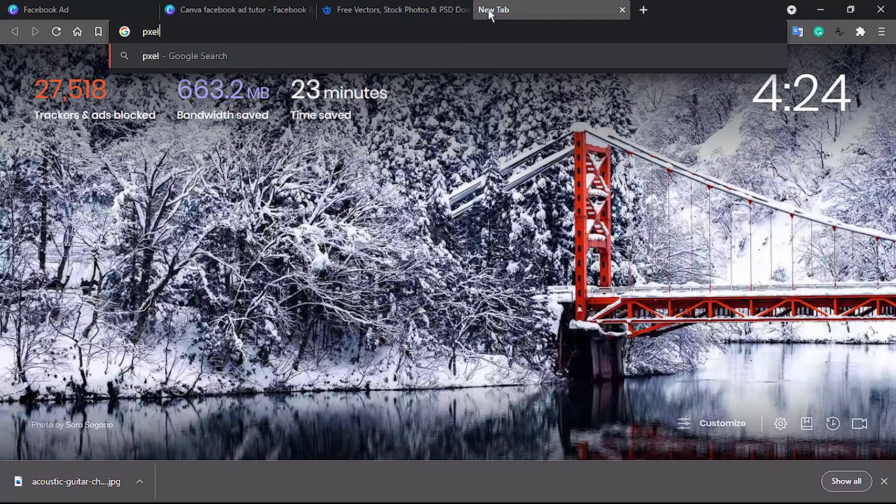
type("e")
key("Return")
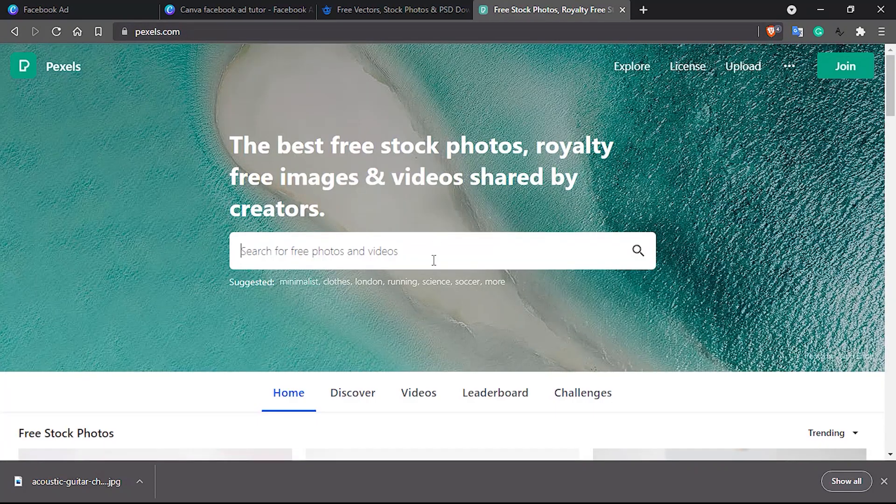
- Search Pexels for "guitar"
left_click(434, 260)
type("guitar")
key("Return")
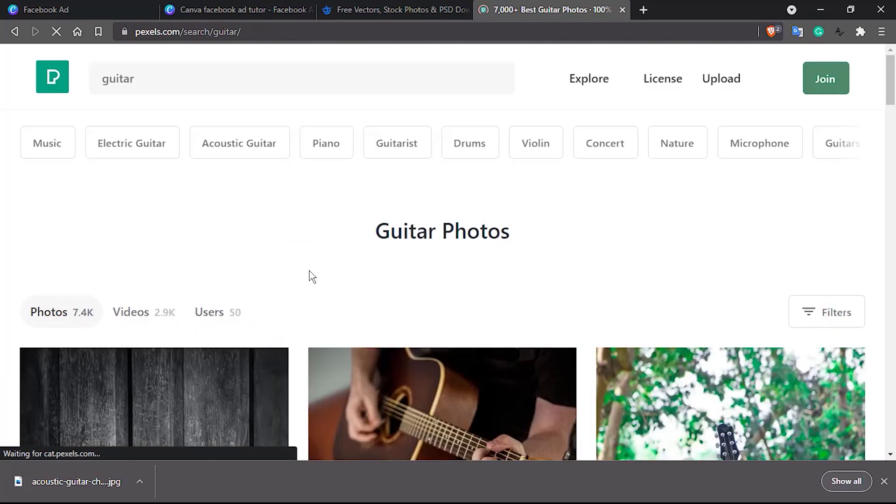
- Browse the Pexels guitar photo results for images suitable for the ad
scroll(309, 271, "down", 4)
scroll(537, 317, "down", 8)
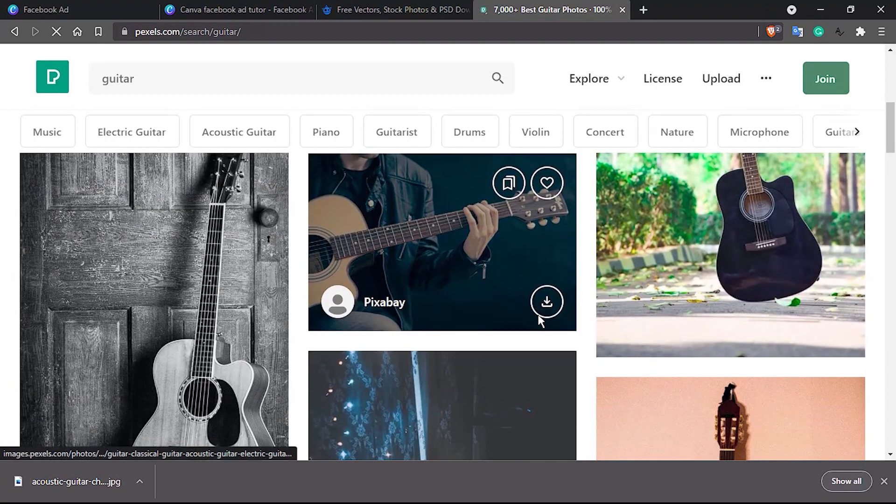
scroll(540, 322, "down", 7)
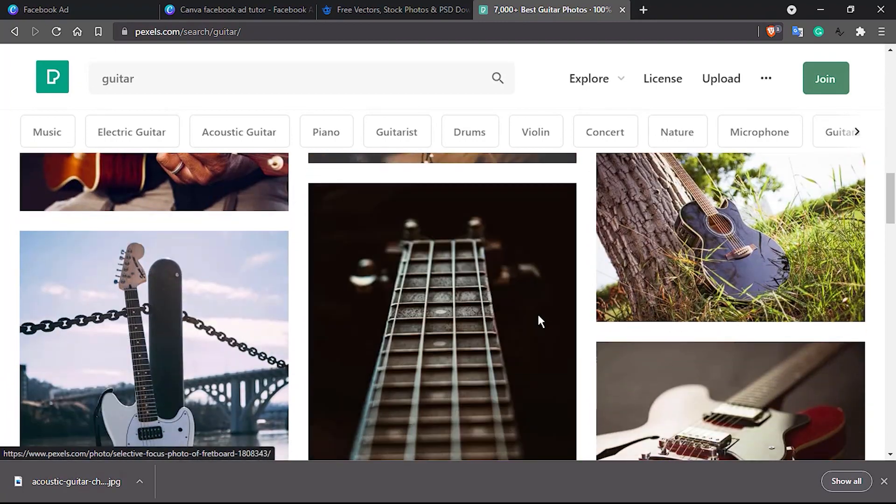
left_click(884, 481)
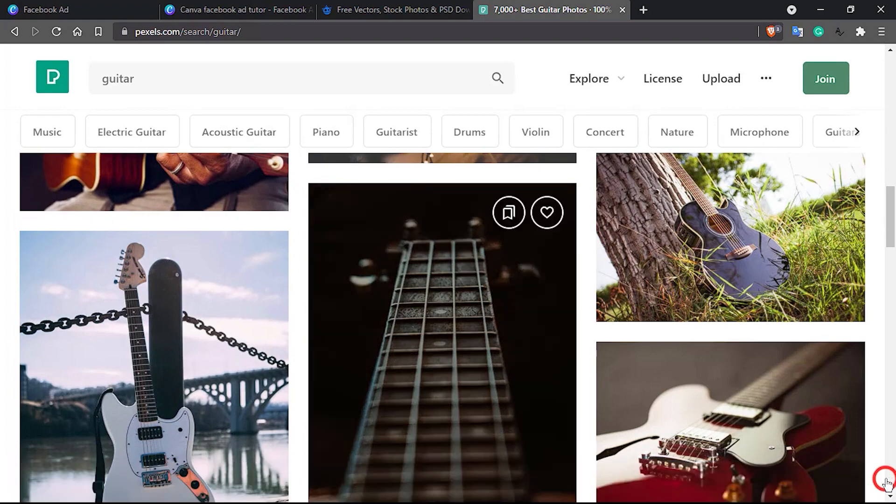
key("ctrl+minus")
scroll(490, 324, "up", 10)
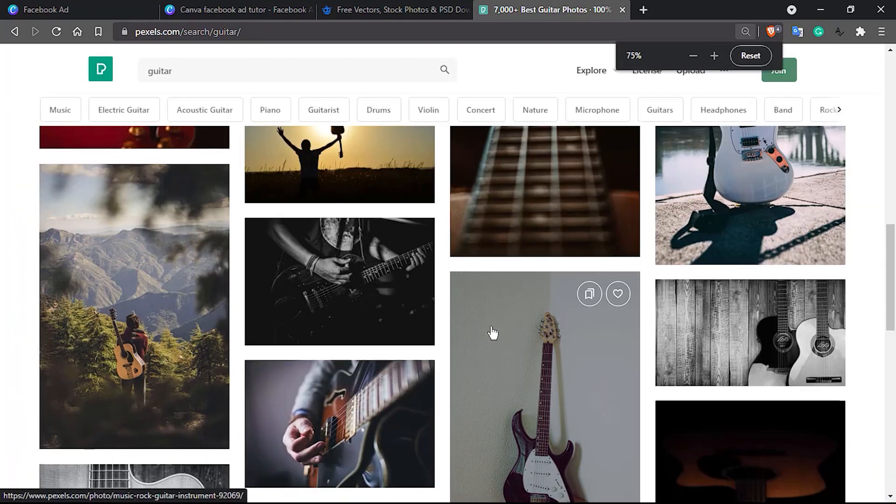
scroll(493, 333, "down", 10)
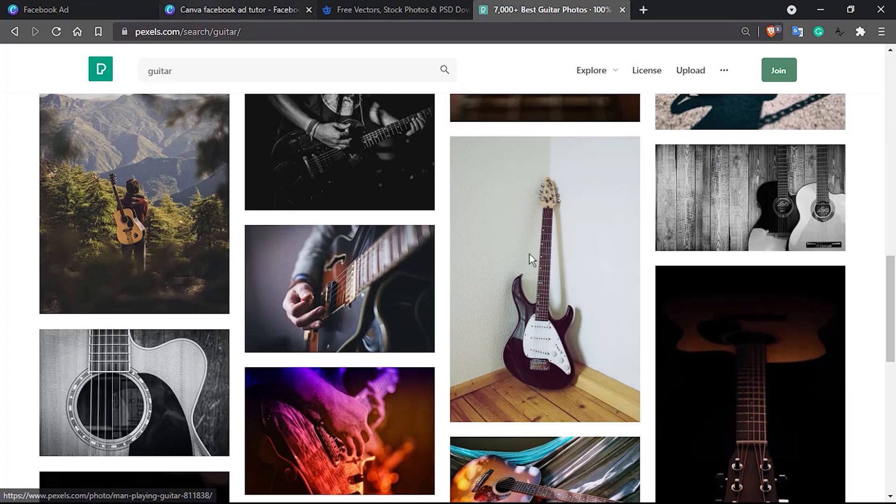
key("ctrl+plus")
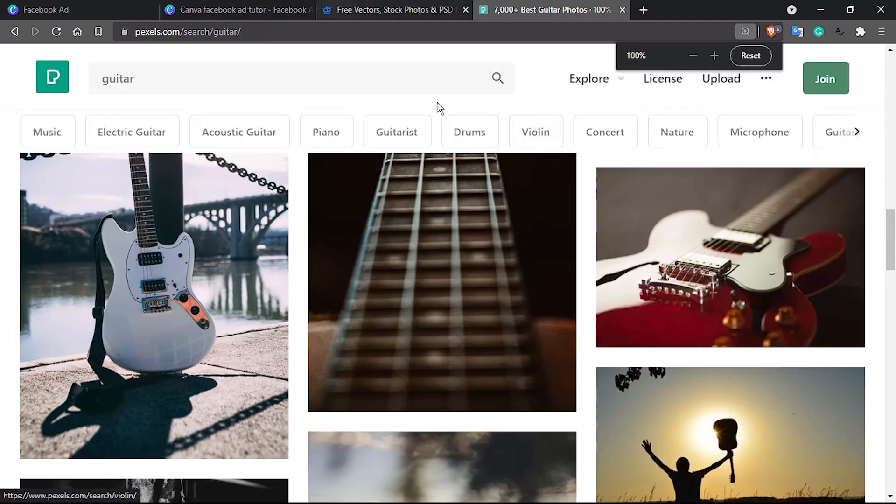
- Return to the Canva Facebook ad design and close the Pexels page
left_click(268, 7)
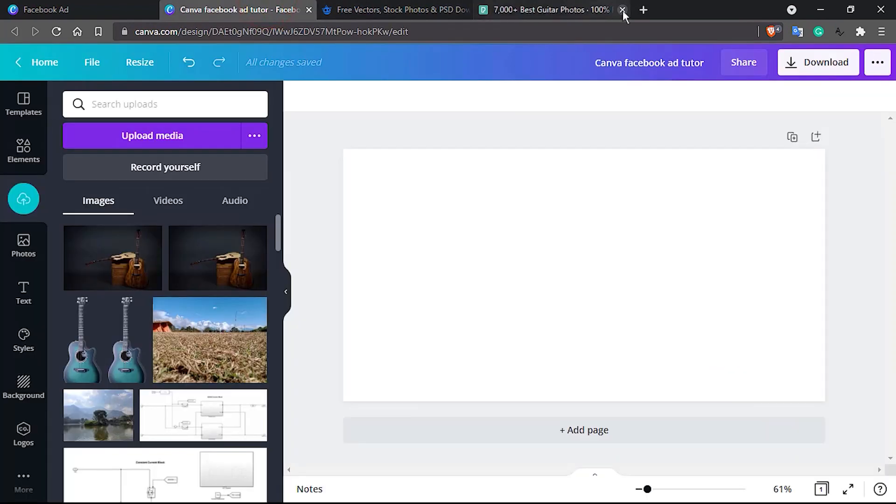
left_click(622, 9)
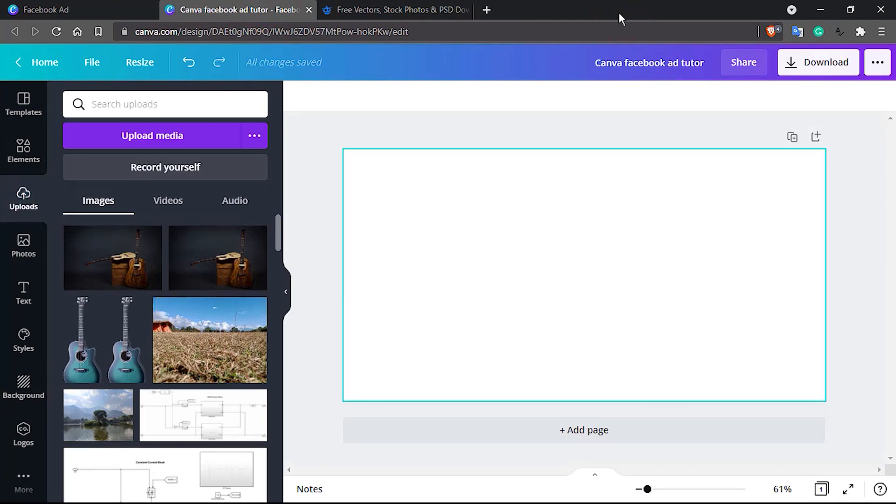
- Try placing the uploaded acoustic guitar photo directly on the blank page and stretching it across the page's full width
left_click_drag(121, 266, 548, 223)
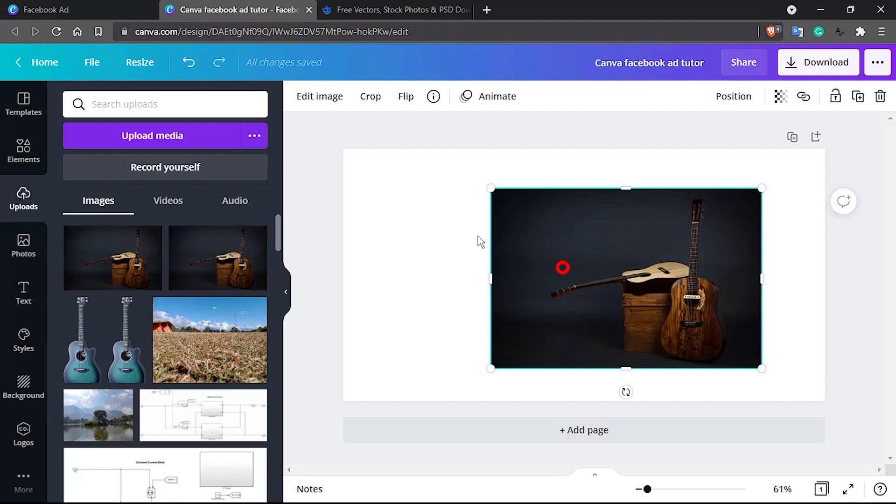
left_click_drag(563, 267, 417, 231)
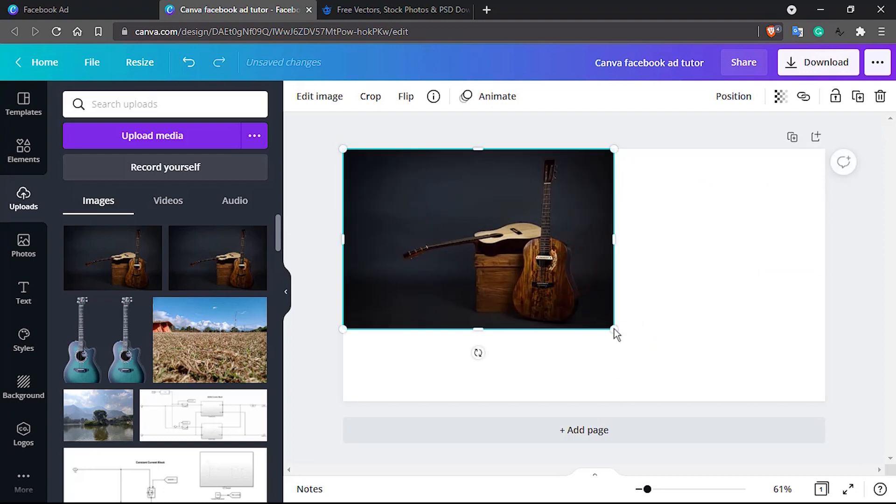
left_click_drag(651, 340, 755, 389)
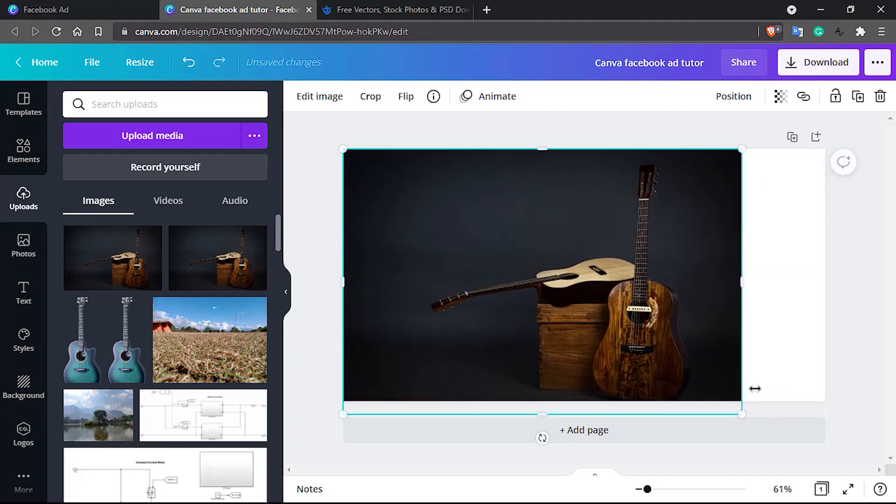
left_click_drag(744, 284, 825, 282)
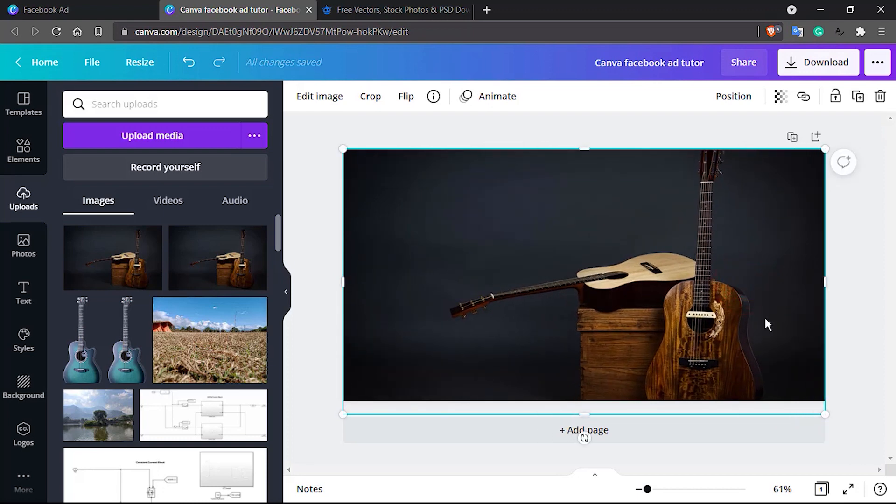
- Undo the placement and resizing of the guitar photo to get back to the blank page
key("ctrl+z")
key("ctrl+z")
key("ctrl+z")
key("ctrl+z")
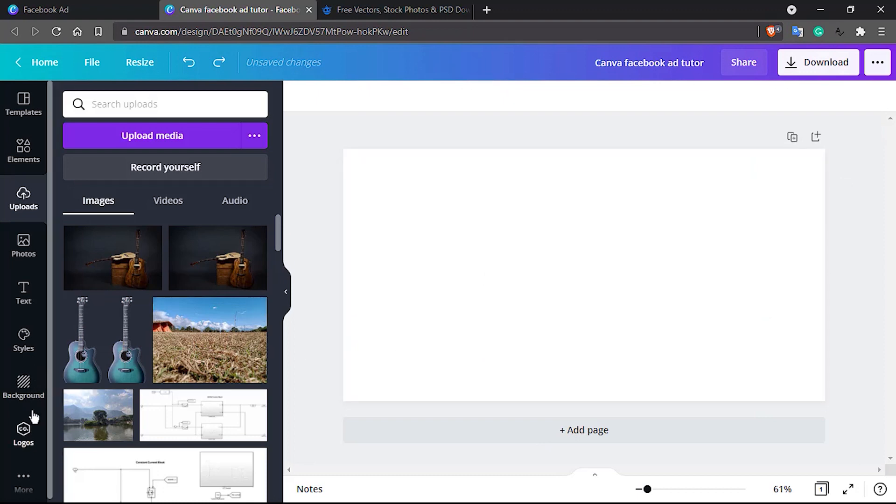
- Add a single-cell grid covering the whole page and fill it with the uploaded acoustic guitar photo
left_click(24, 486)
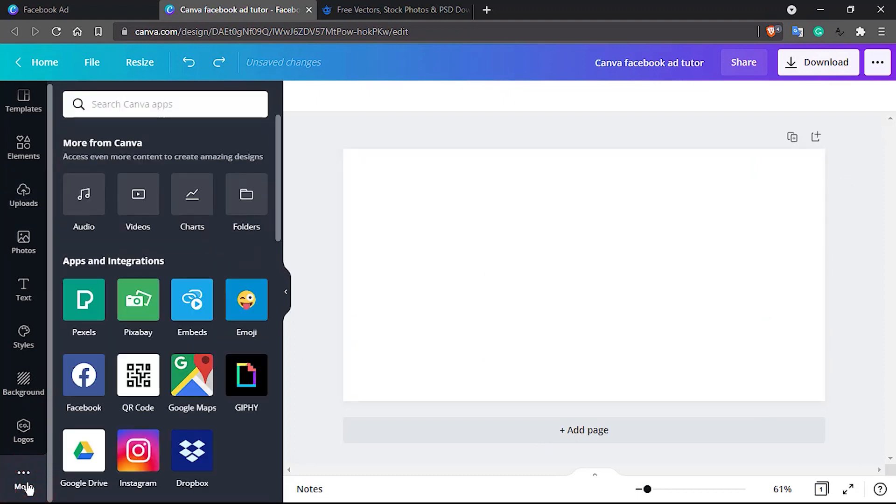
left_click(24, 156)
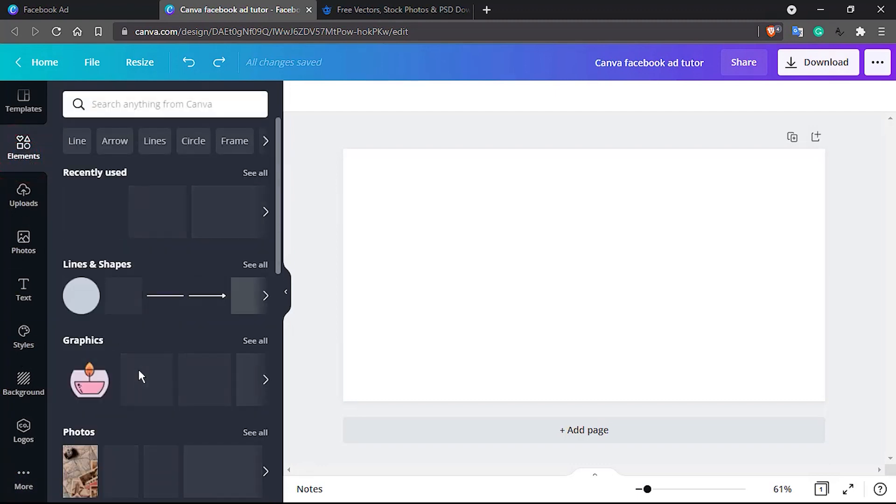
scroll(138, 368, "down", 7)
scroll(138, 369, "down", 5)
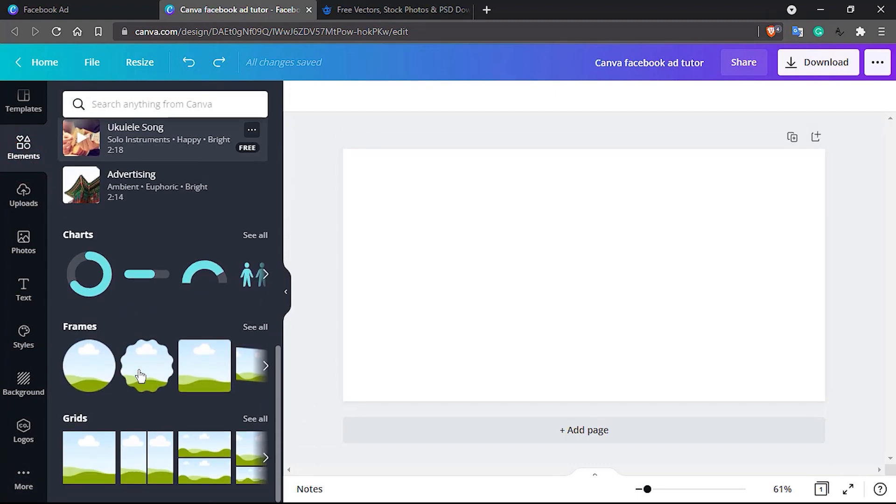
left_click(86, 465)
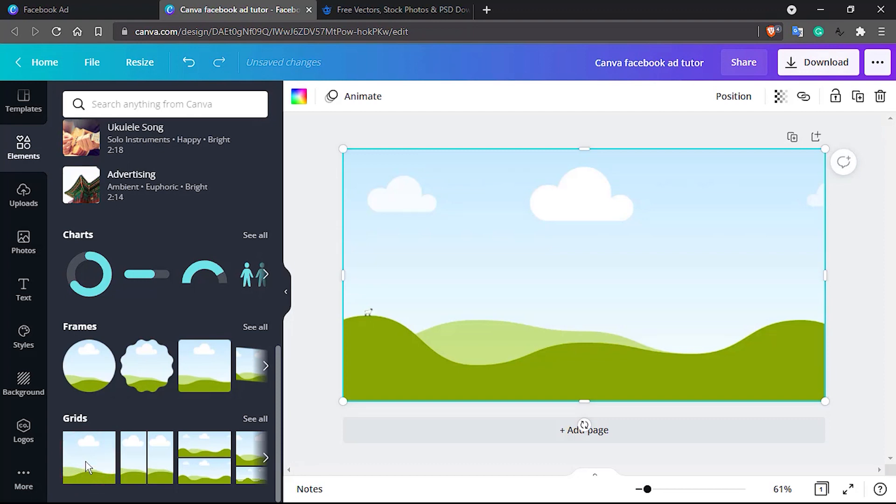
left_click(25, 212)
left_click_drag(105, 250, 705, 291)
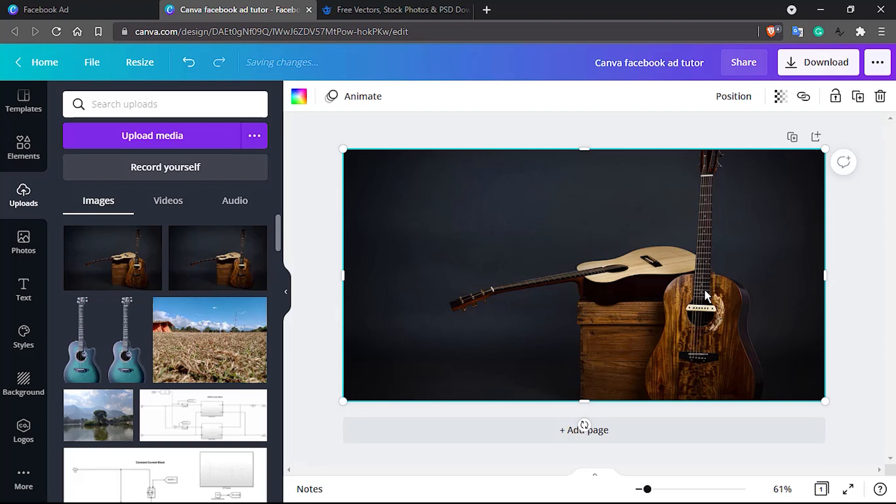
- Reposition the guitar photo lower inside its grid so the upright guitar's headstock fits in the frame, and apply the crop
double_click(705, 290)
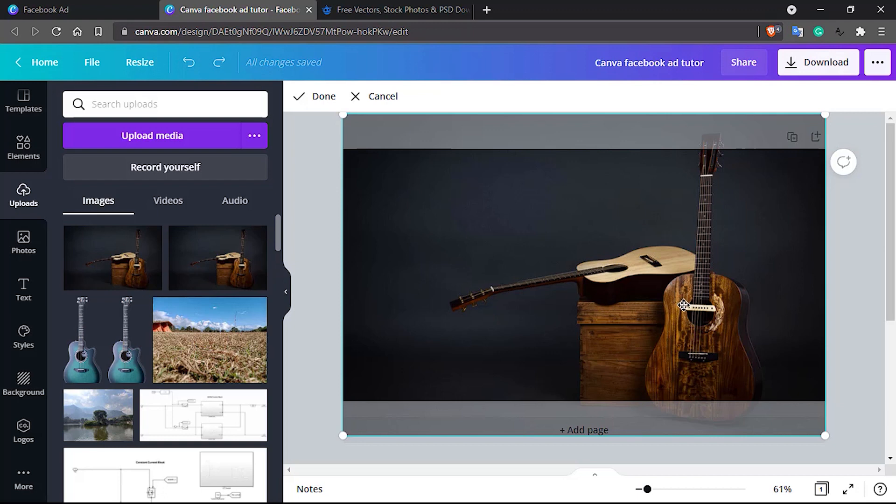
left_click_drag(691, 306, 701, 306)
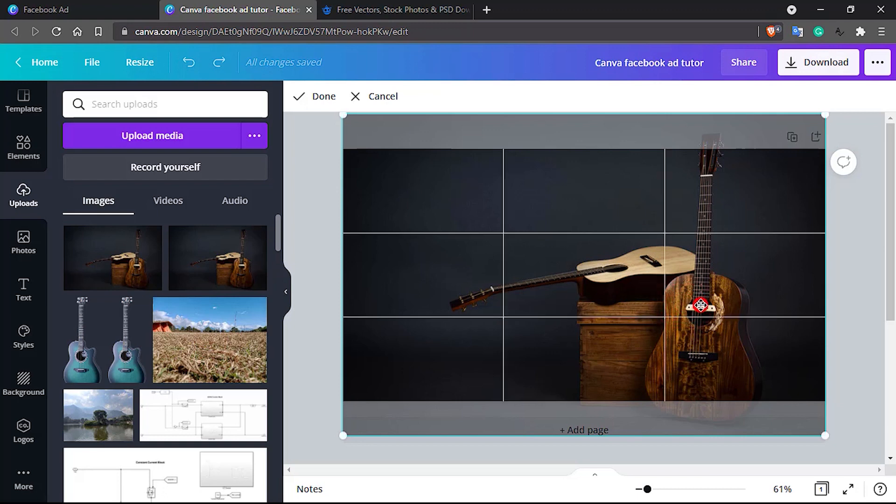
left_click(348, 116)
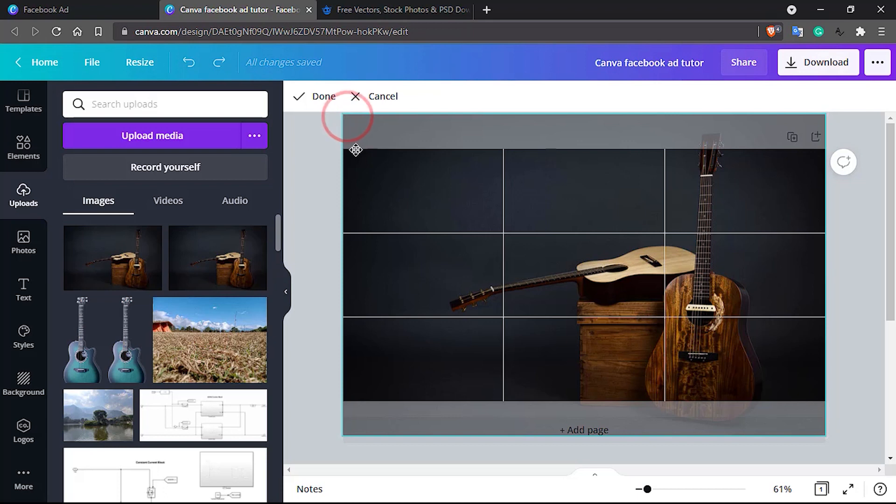
left_click(349, 115)
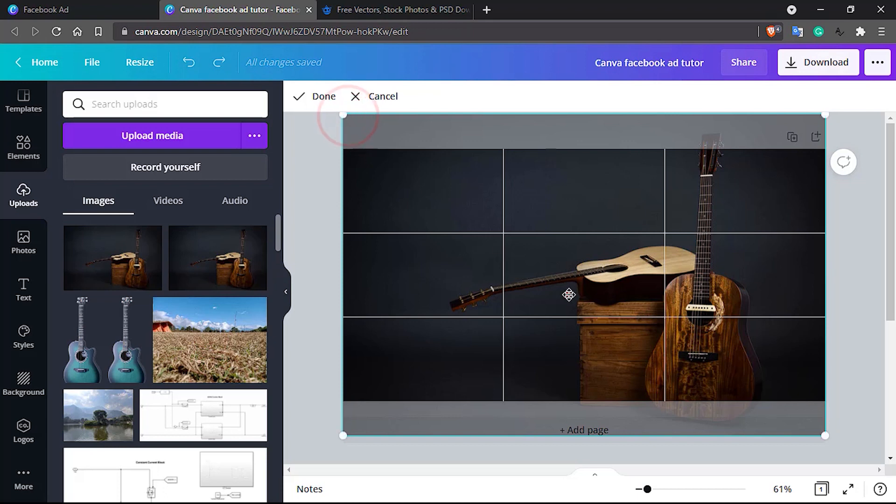
left_click(568, 294)
double_click(488, 297)
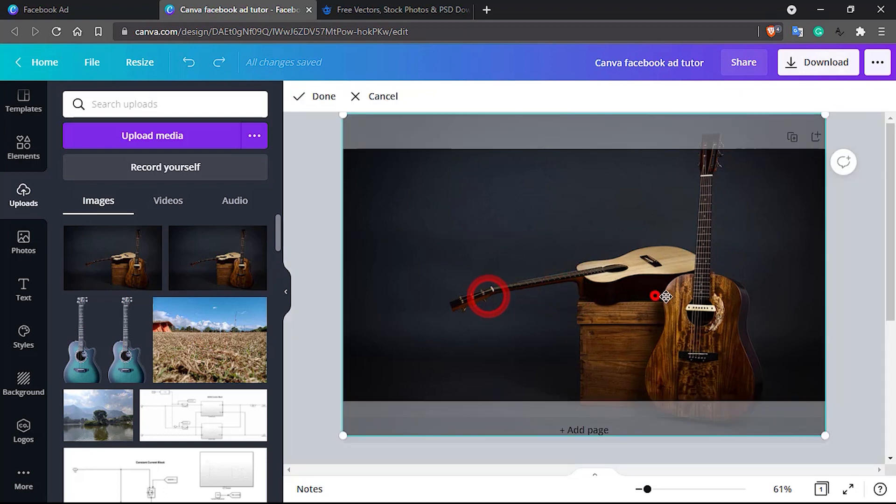
left_click_drag(637, 321, 638, 347)
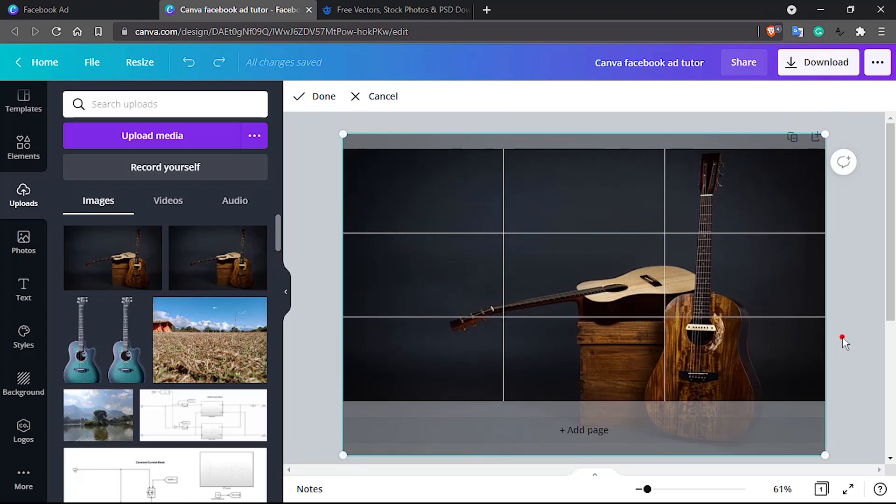
left_click(844, 340)
double_click(698, 332)
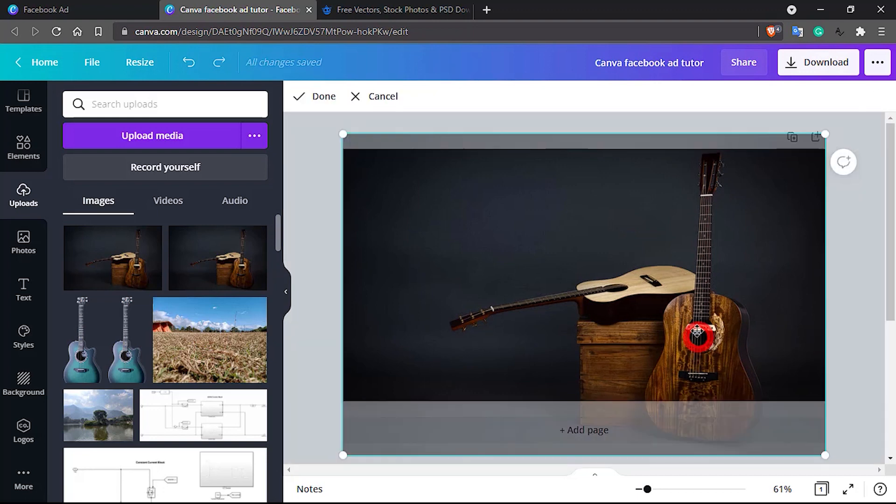
left_click_drag(698, 332, 698, 281)
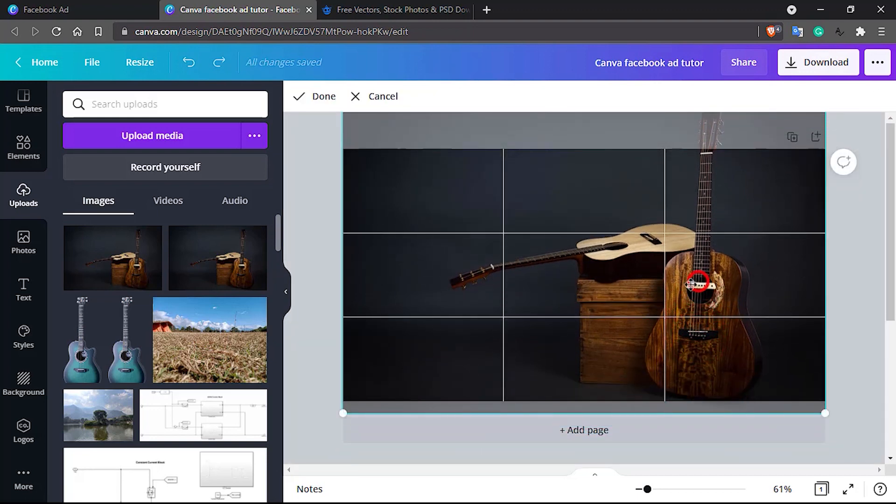
left_click_drag(344, 411, 376, 362)
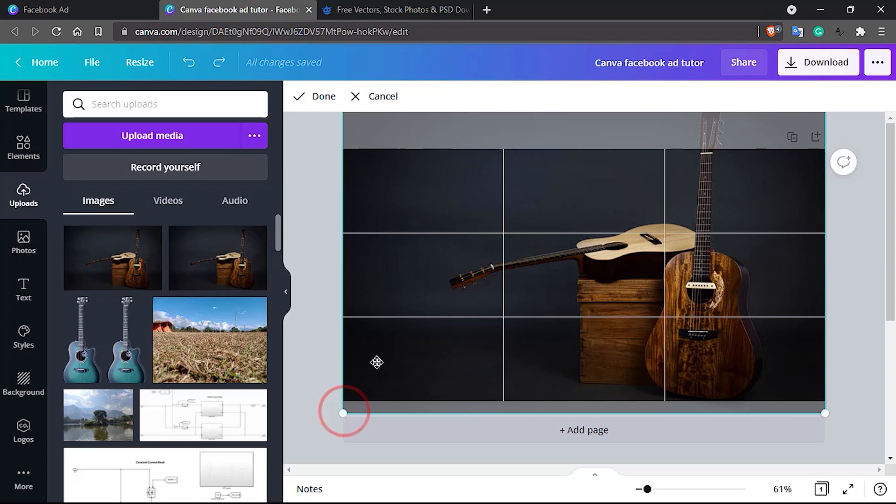
left_click_drag(346, 414, 290, 486)
left_click_drag(413, 331, 560, 323)
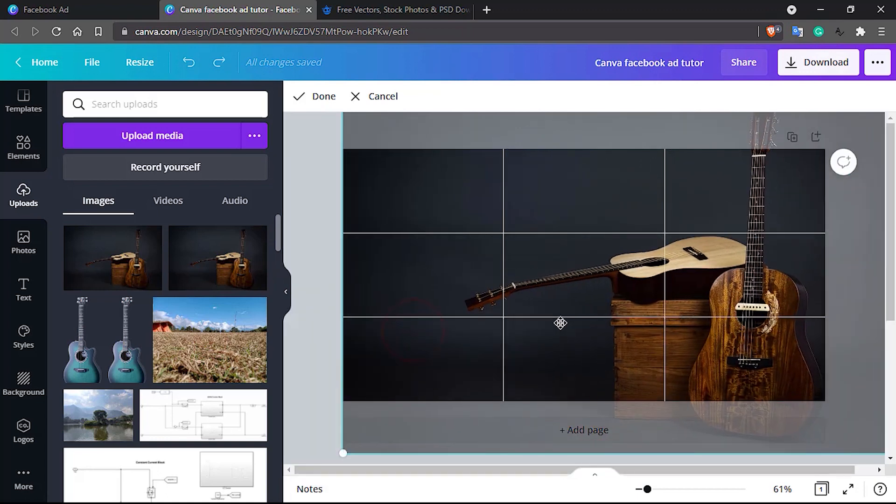
left_click(380, 99)
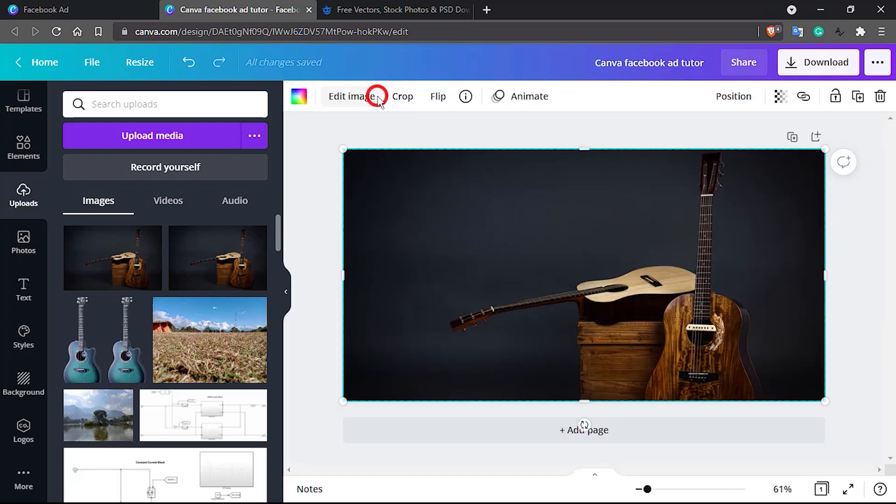
- Shift the guitar photo slightly upward inside its grid crop to adjust the framing, and apply the crop
double_click(640, 291)
left_click_drag(640, 312, 642, 300)
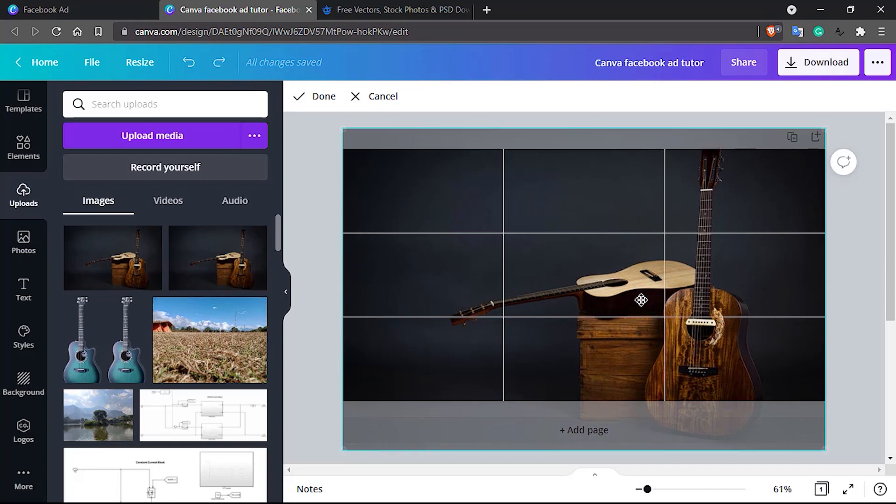
left_click(846, 276)
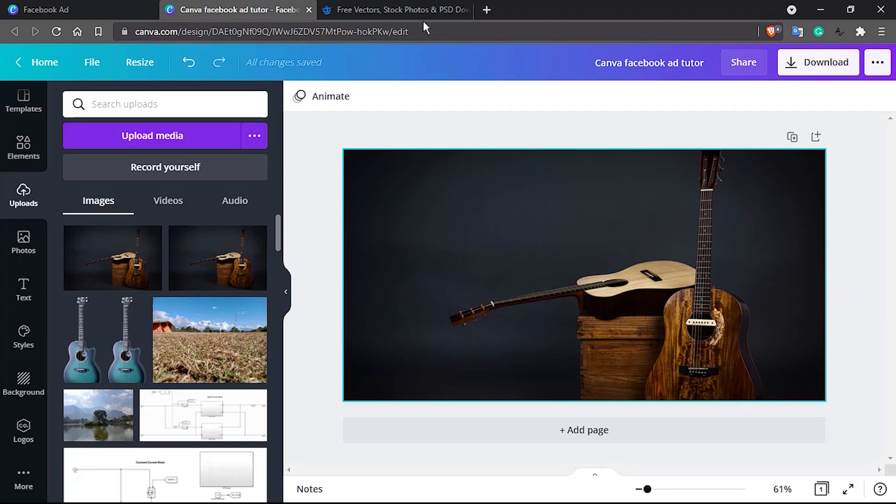
- Switch to Freepik and search all resources for "guitar", closing the pop-up advertising window
left_click(388, 8)
left_click(365, 218)
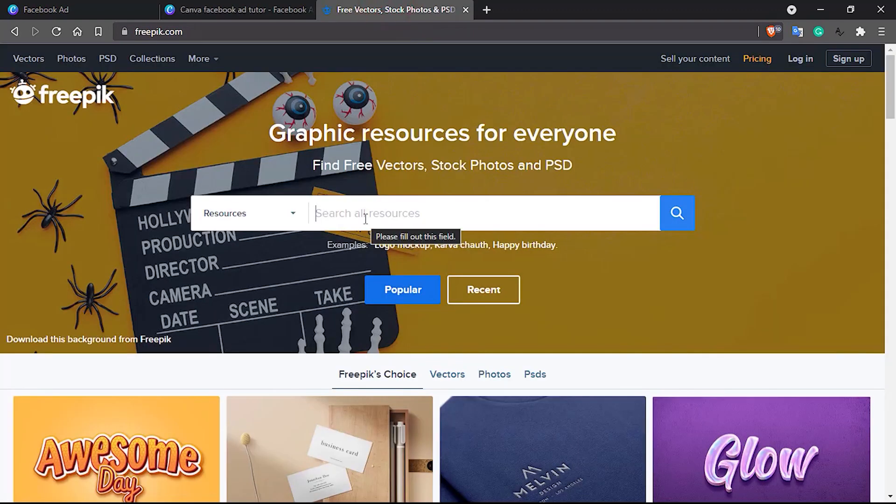
type("guitar")
key("Return")
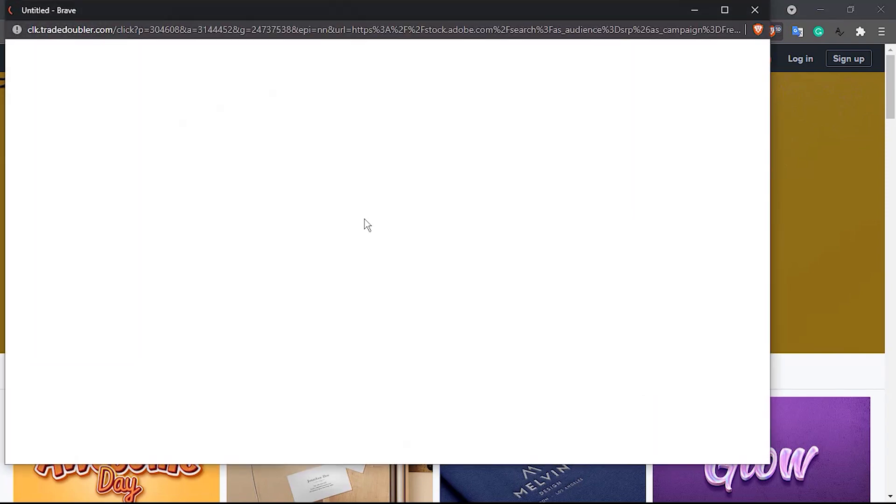
left_click(755, 10)
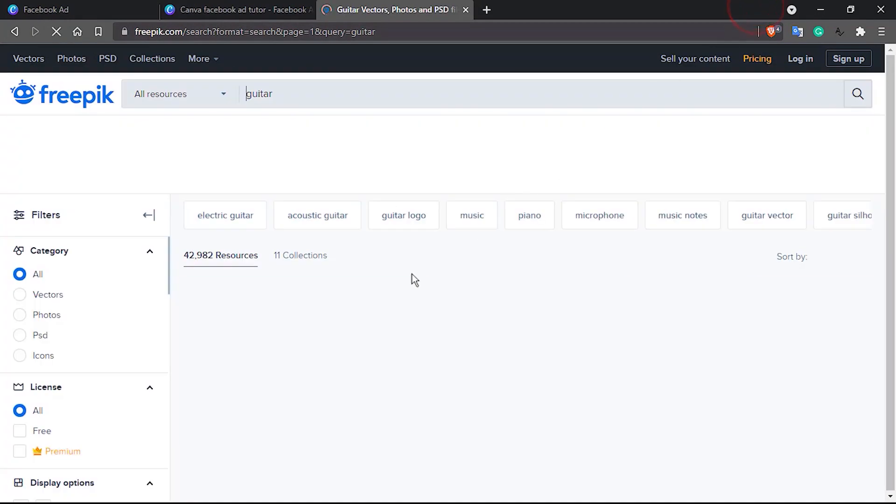
- Browse the guitar search results and open the "Guitar musical background. 3d illustration" resource to examine its preview
scroll(403, 281, "down", 2)
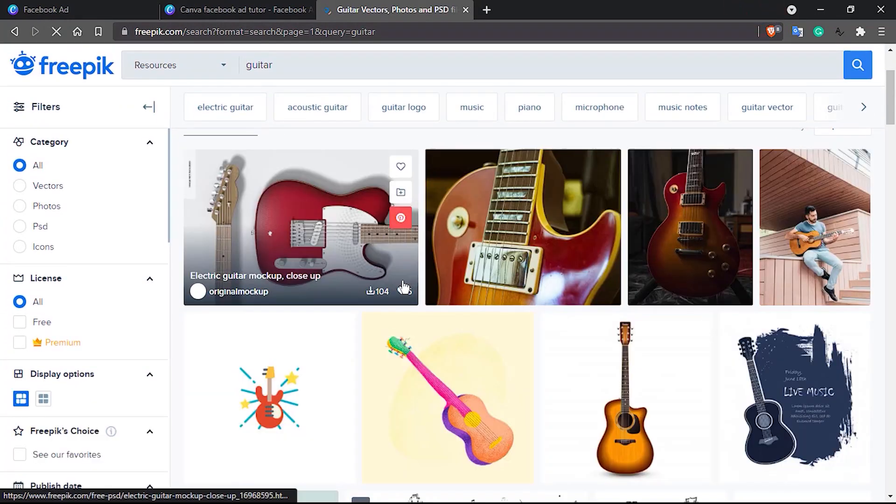
scroll(404, 286, "down", 4)
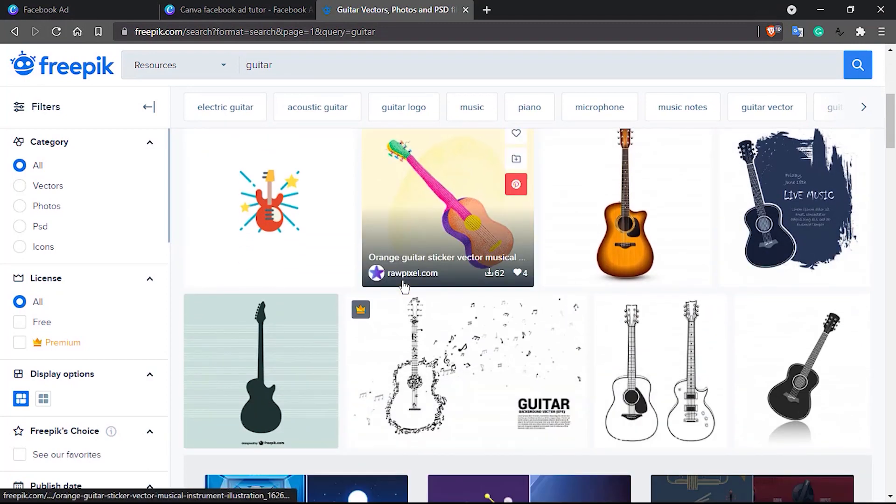
scroll(404, 286, "down", 3)
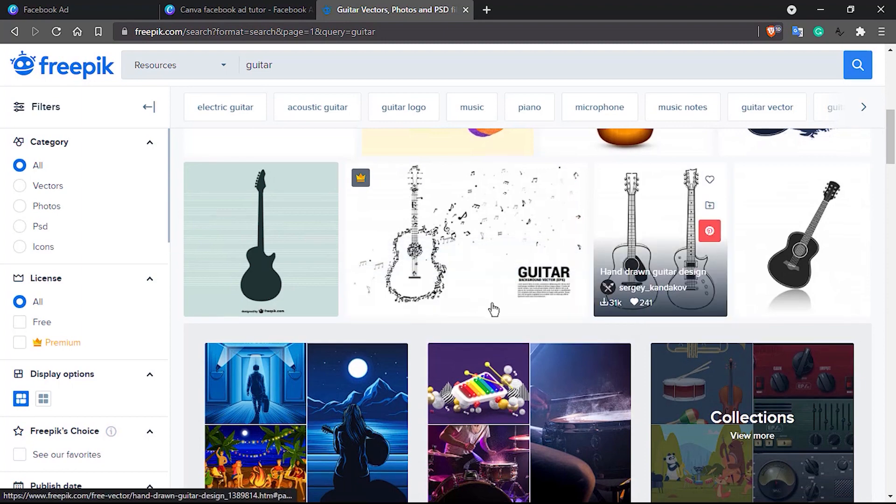
scroll(492, 309, "down", 9)
scroll(508, 312, "down", 3)
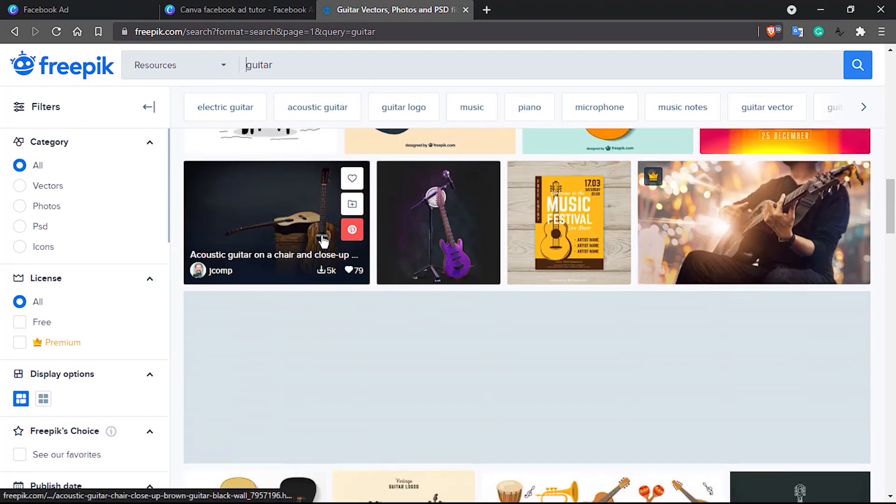
scroll(323, 240, "down", 10)
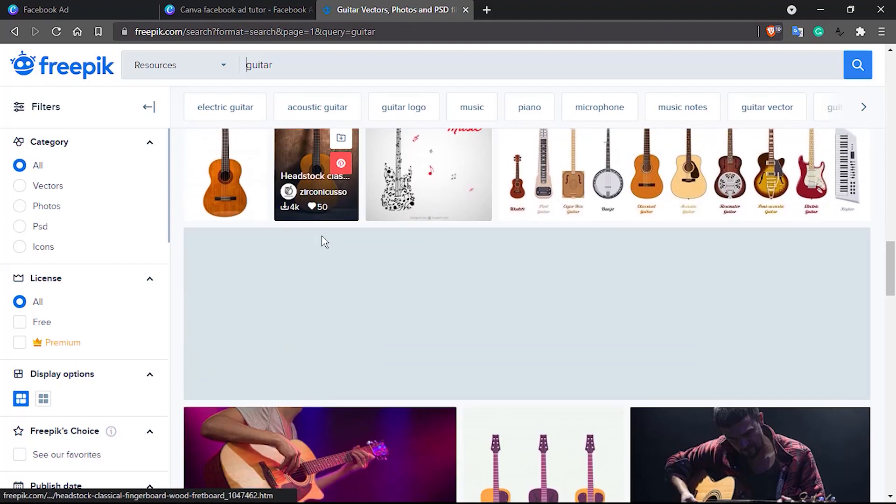
scroll(315, 320, "down", 4)
scroll(314, 320, "up", 7)
scroll(315, 326, "down", 7)
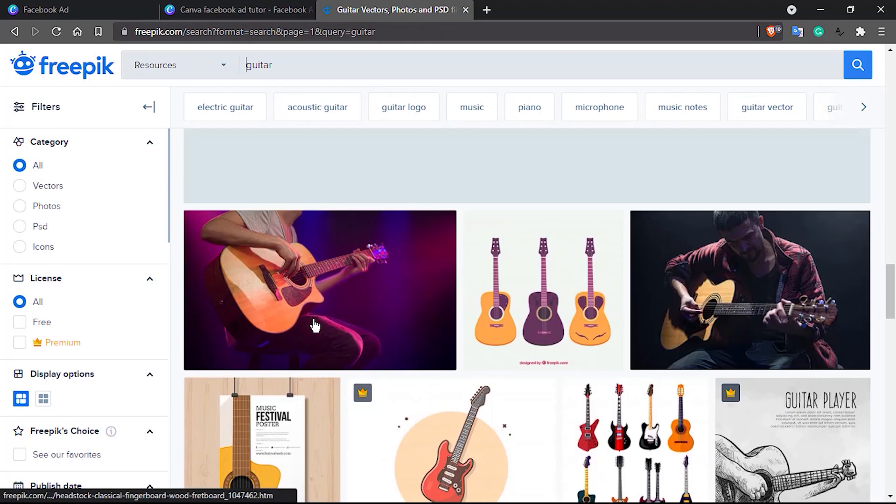
scroll(315, 326, "down", 5)
scroll(314, 325, "down", 5)
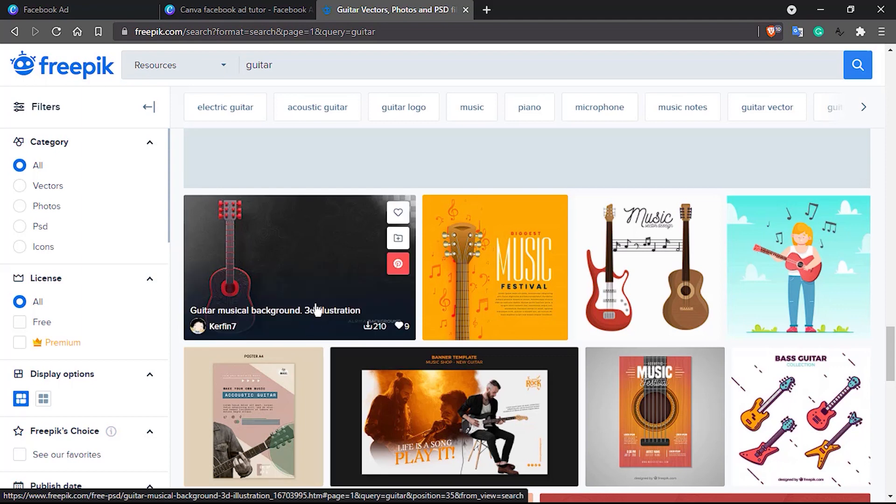
left_click(323, 250)
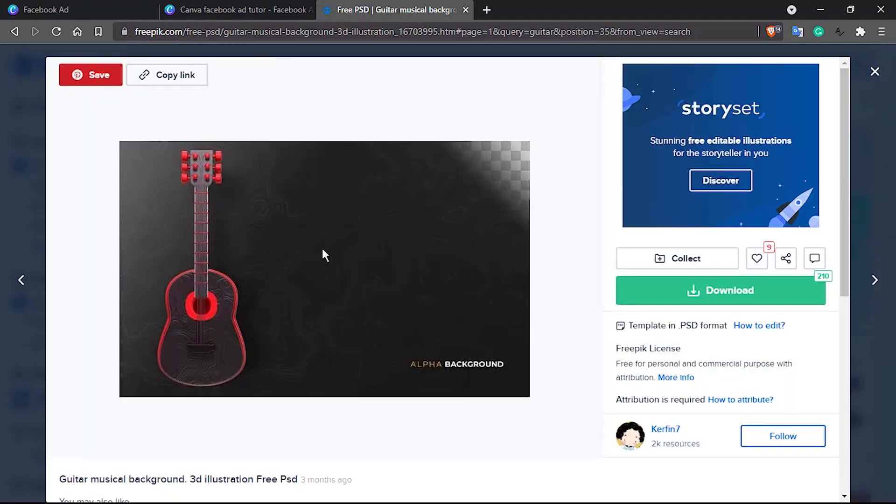
- Return to the Canva ad design, search the elements for "home", and look through the results
left_click(251, 12)
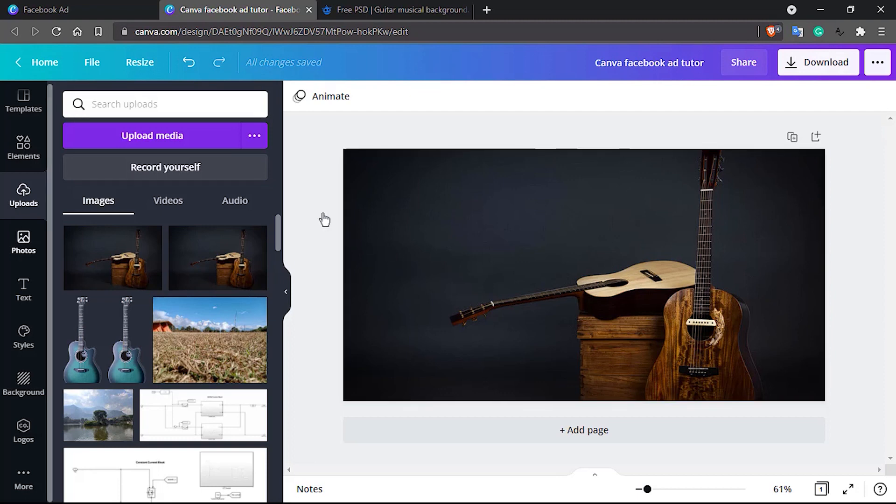
left_click(23, 145)
left_click(116, 105)
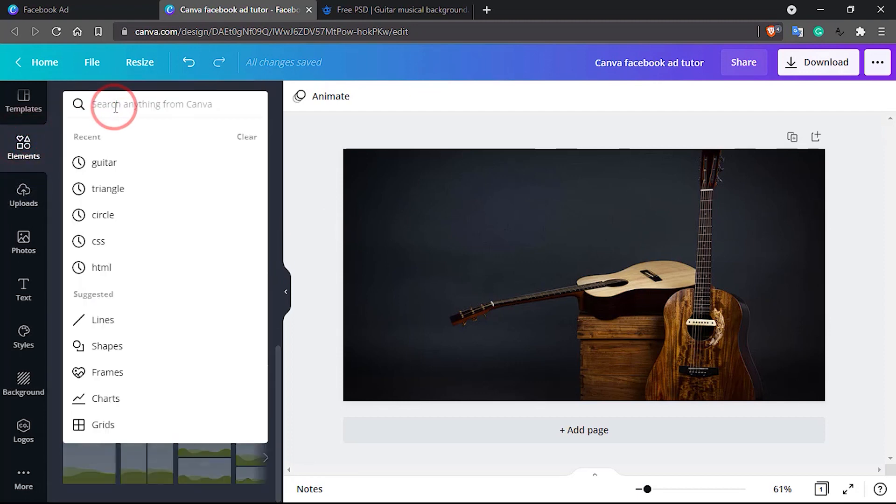
type("home")
key("Return")
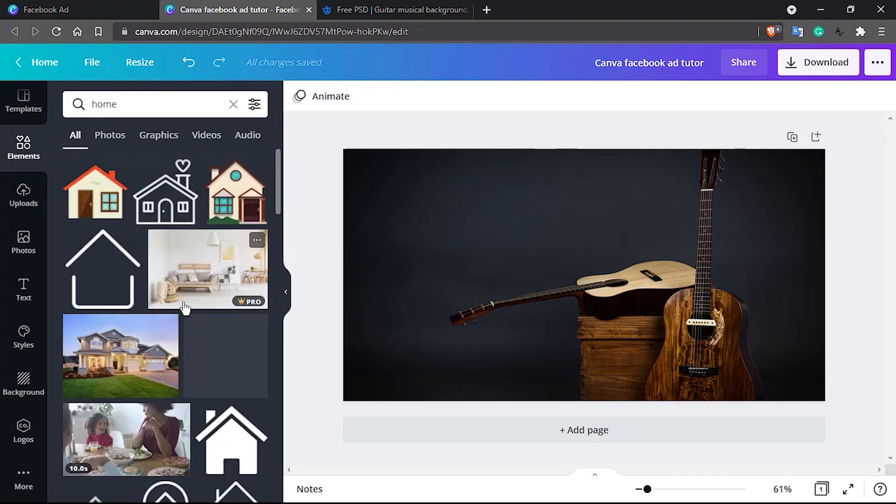
scroll(201, 380, "down", 4)
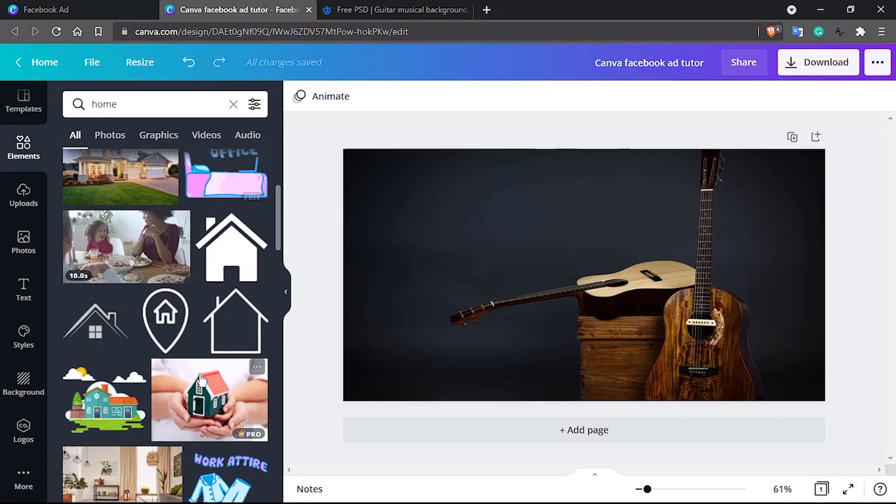
scroll(163, 280, "up", 4)
- Open the earlier red Acoustic Guitar ad from the recent designs on Canva's home page for reference
left_click(41, 10)
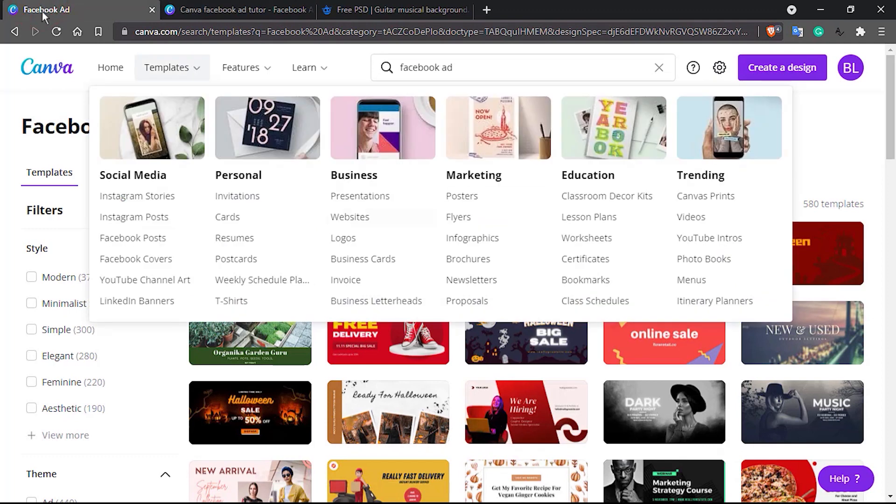
left_click(59, 67)
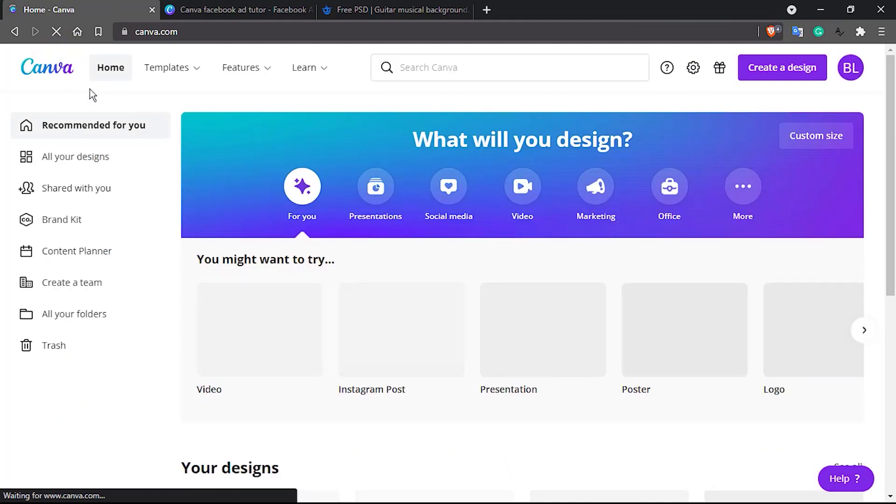
scroll(345, 340, "down", 4)
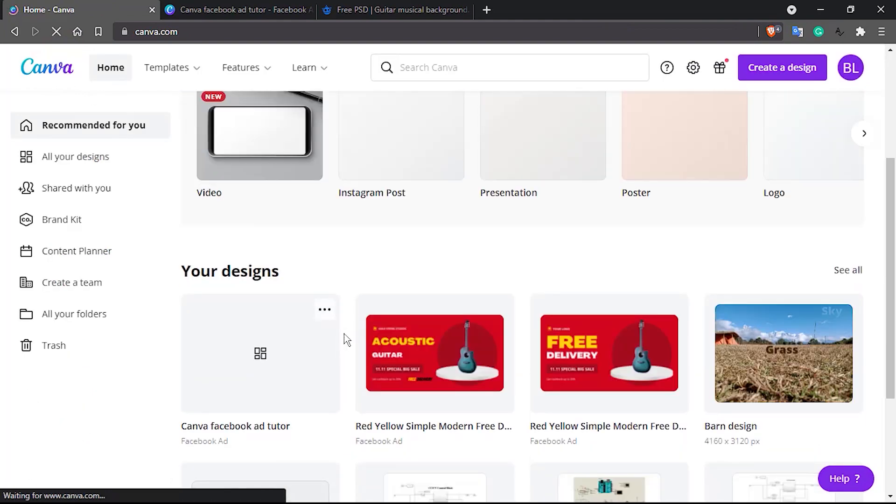
left_click(413, 355)
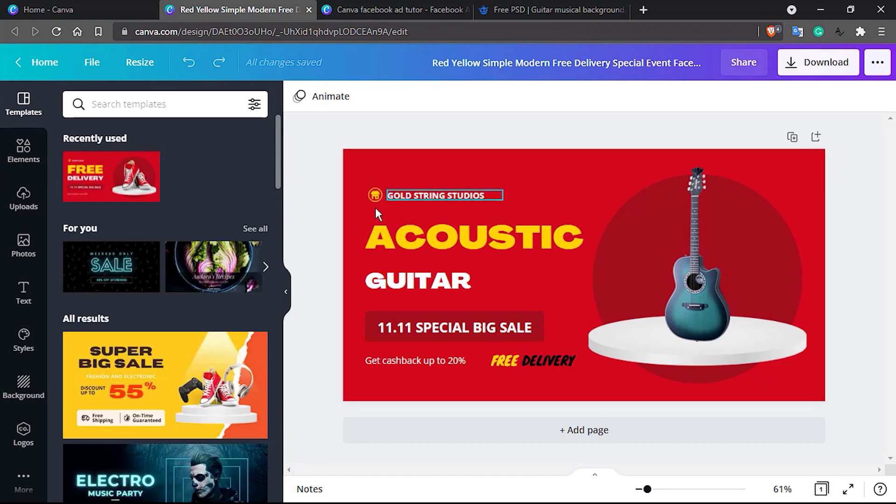
- Return to the "Canva facebook ad tutor" design and search the elements for "home logo"
left_click(393, 9)
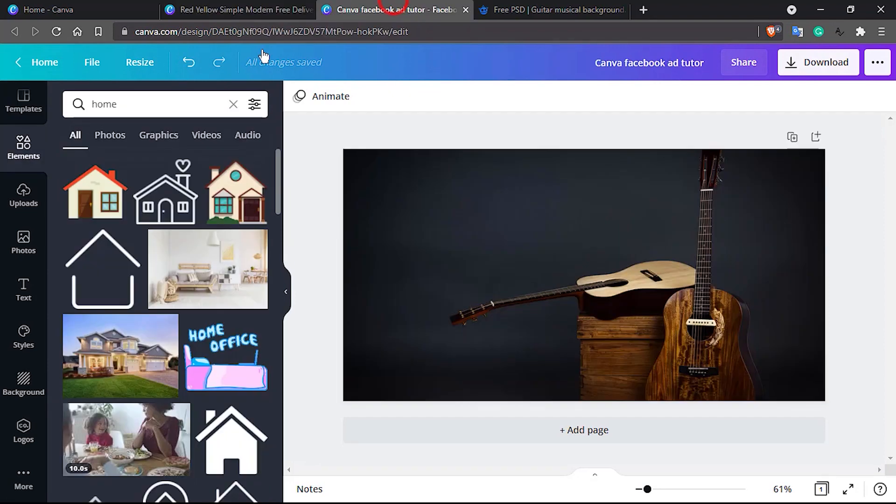
left_click(131, 100)
type("logo")
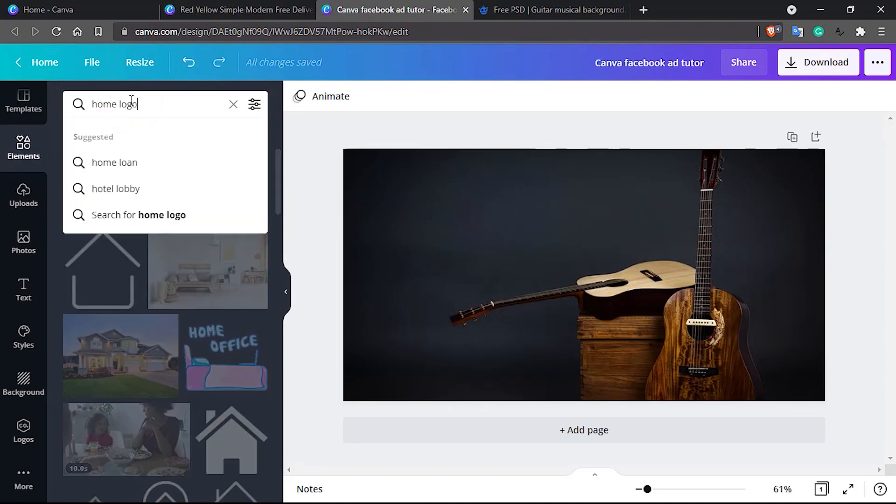
key("Return")
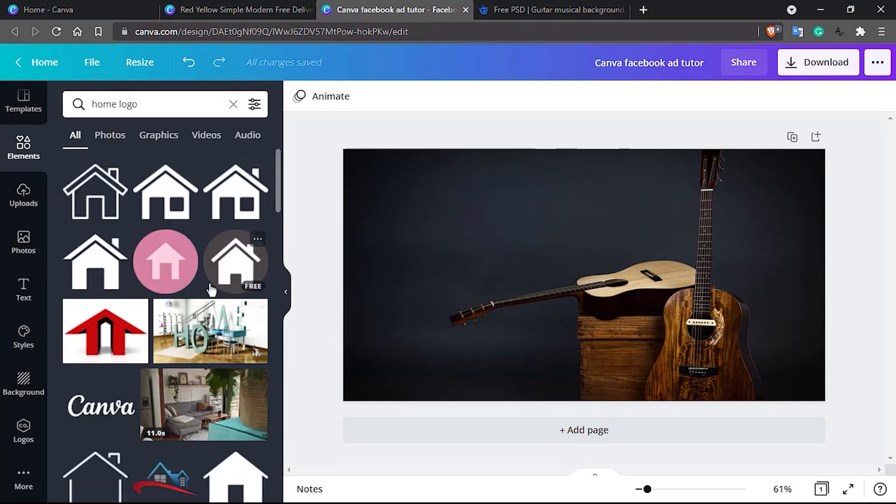
- Add the free dark circular home icon and shrink it to a small logo in the page's upper-left corner
left_click(229, 266)
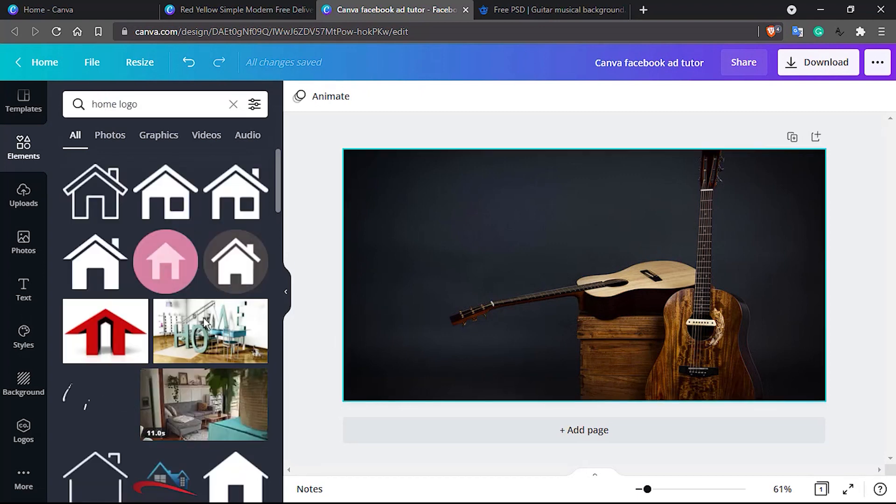
scroll(200, 326, "down", 3)
scroll(196, 343, "up", 3)
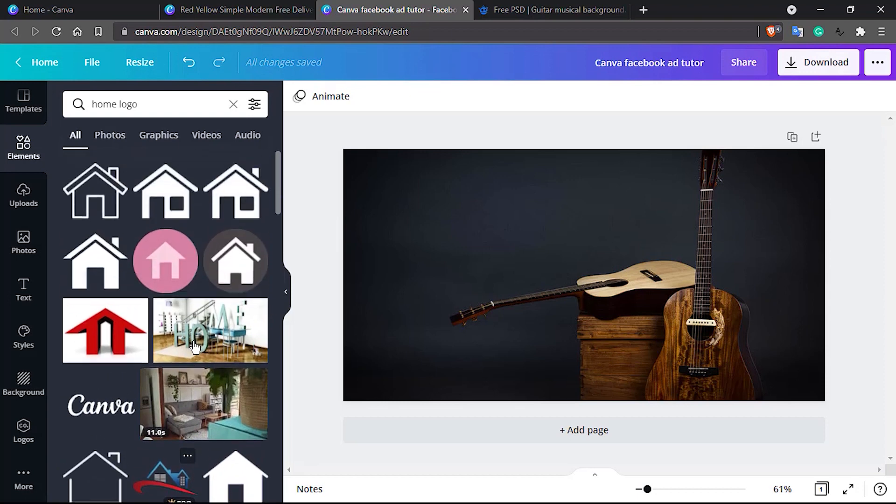
left_click_drag(221, 264, 388, 198)
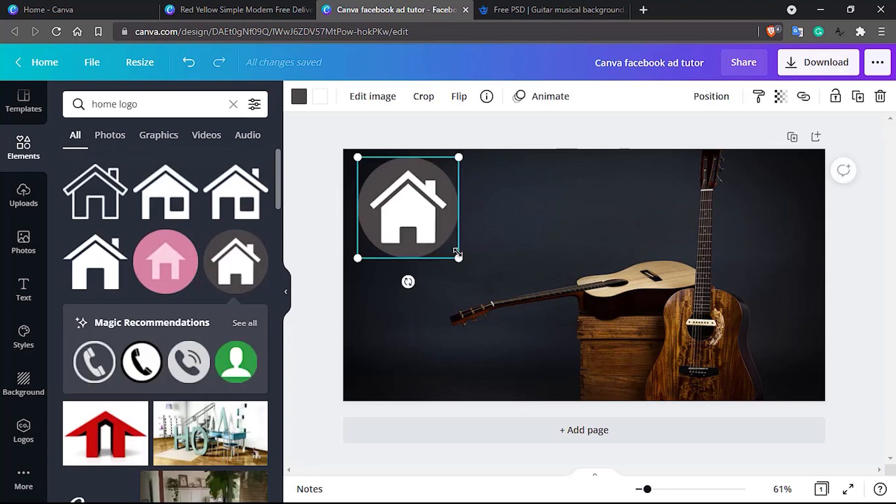
left_click_drag(458, 253, 376, 186)
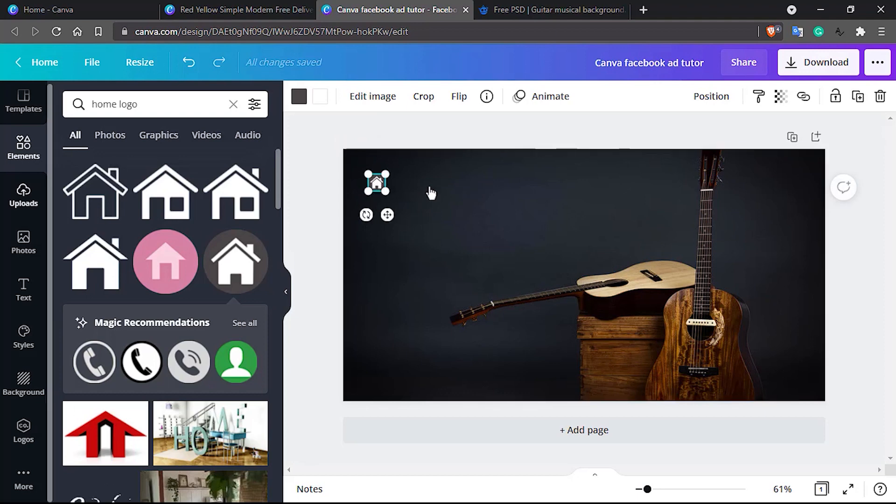
left_click(471, 189)
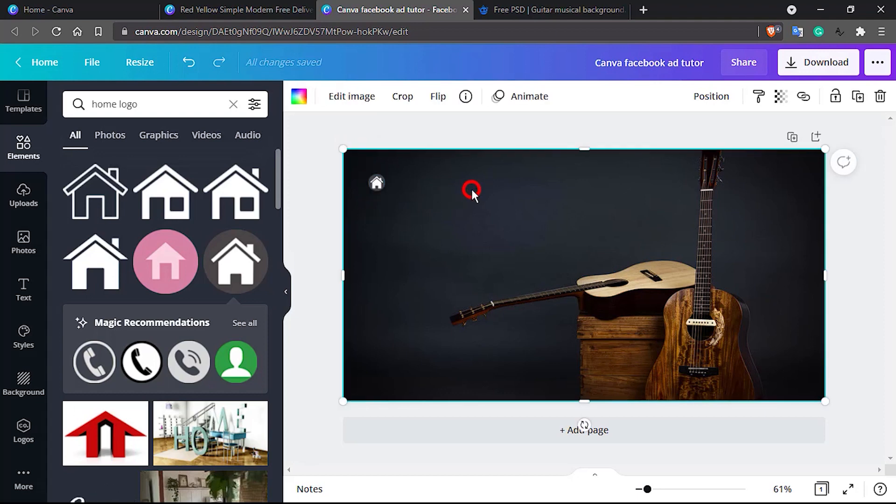
- Try replacing the small circular home logo with the outlined house icon, and delete the outlined one
left_click(379, 184)
key("Delete")
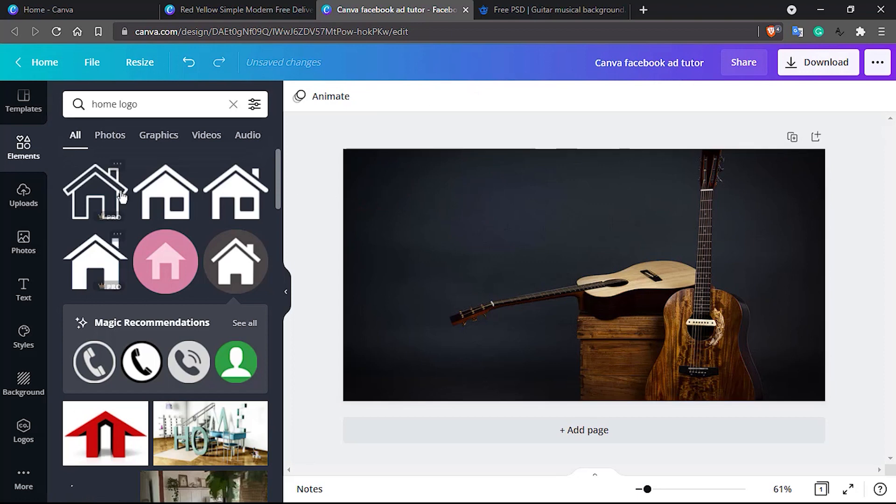
left_click_drag(89, 190, 382, 197)
key("Delete")
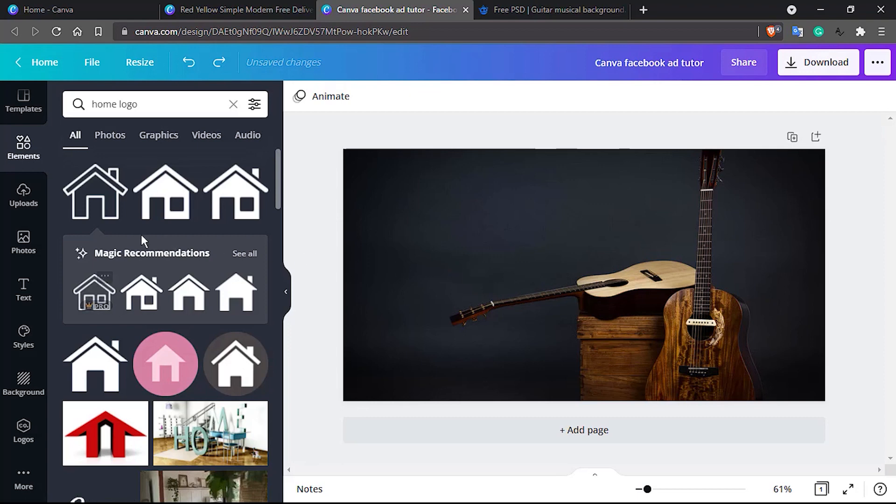
- Restore the small circular home logo in the page's upper-left corner
scroll(142, 237, "down", 2)
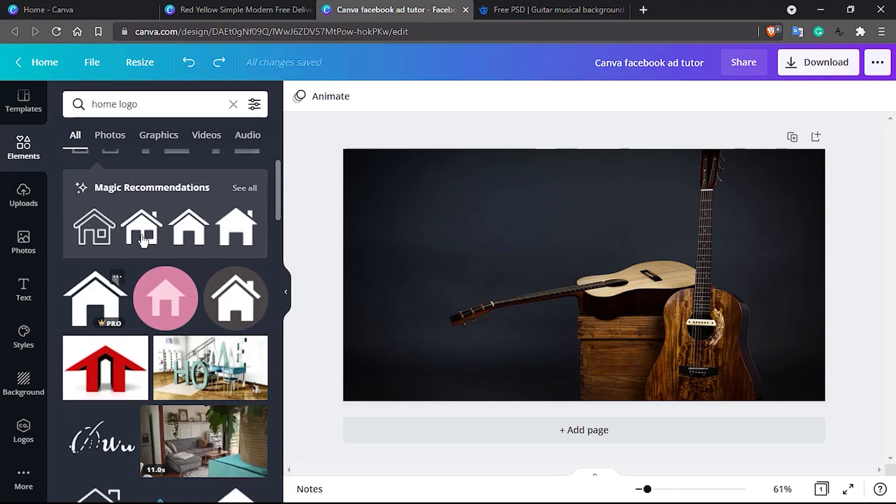
scroll(143, 239, "down", 3)
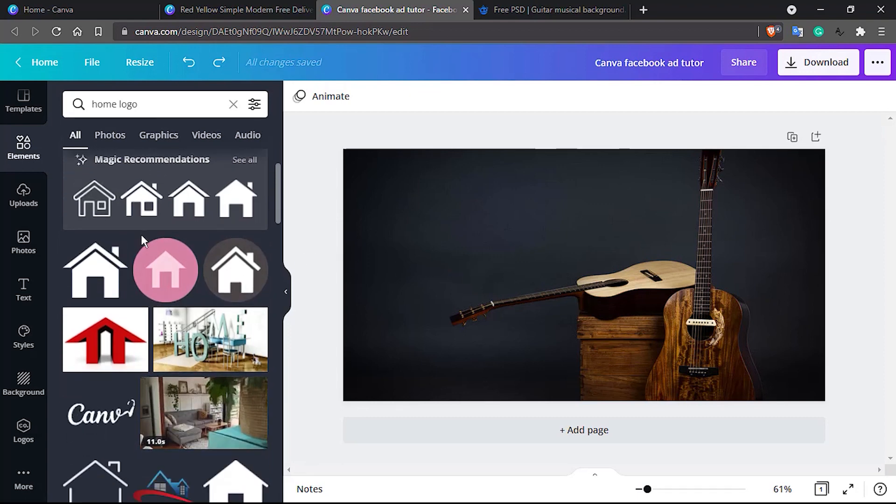
scroll(143, 241, "up", 2)
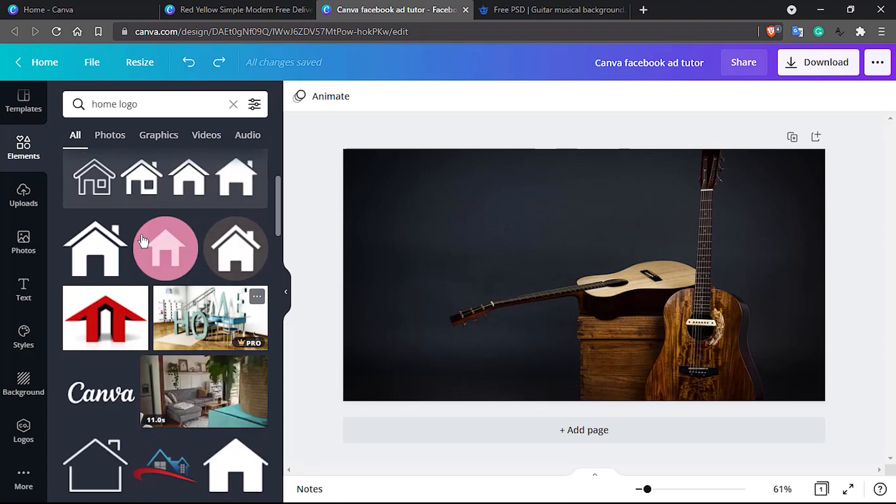
left_click(236, 299)
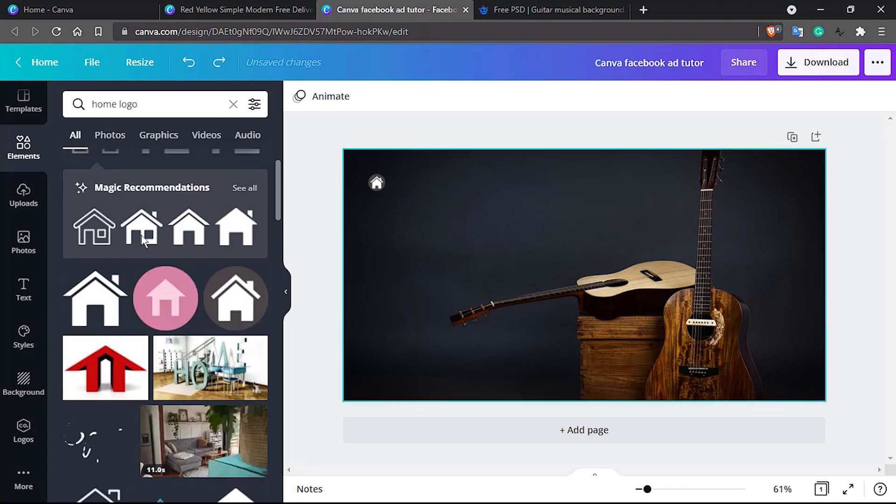
- Add a body text box beside the home logo reading "Gold String Studios"
left_click(462, 201)
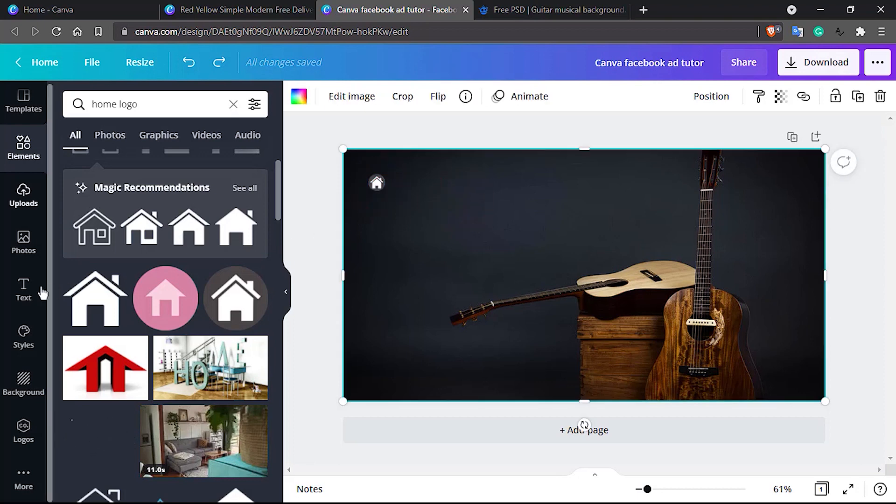
left_click(17, 296)
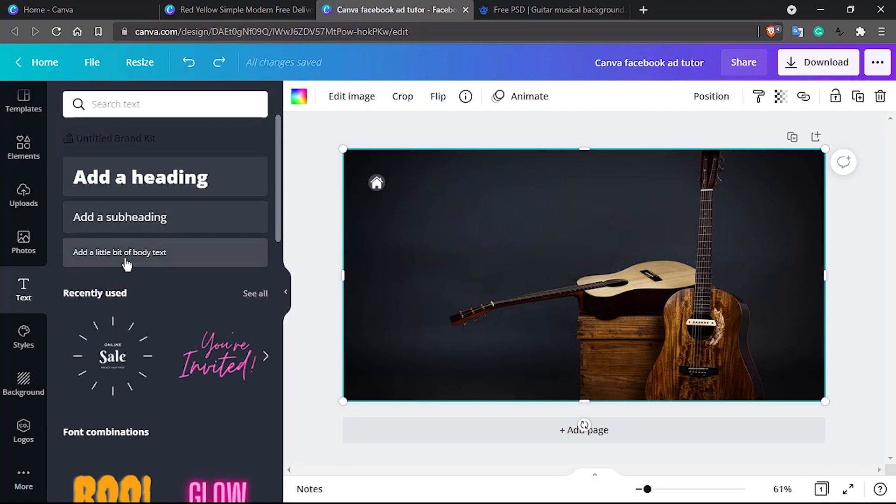
left_click_drag(124, 258, 451, 186)
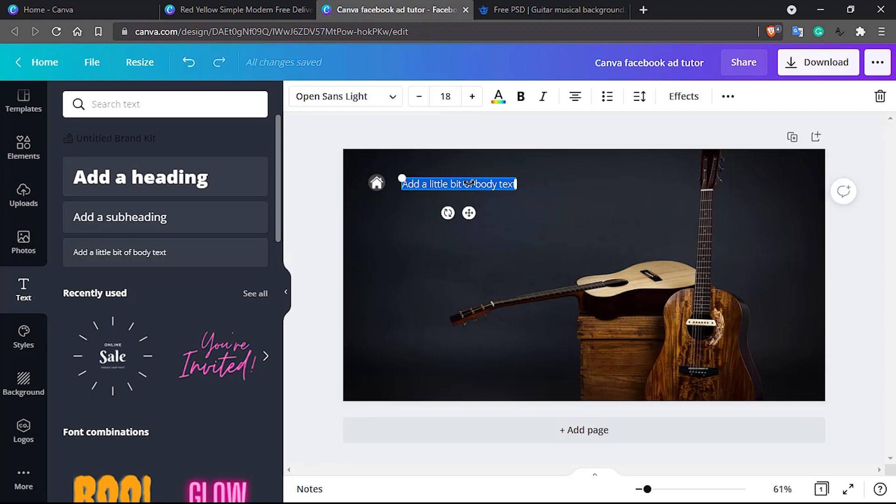
key("BackSpace")
type("Gold S")
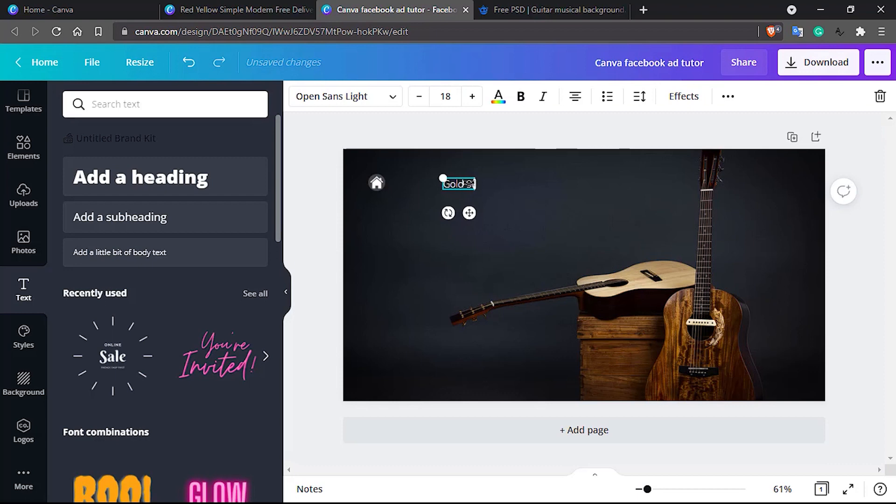
type("tring Studios")
- Convert the "Gold String Studios" text to uppercase and move it closer to the home logo
left_click(511, 186)
left_click(492, 184)
left_click(493, 183)
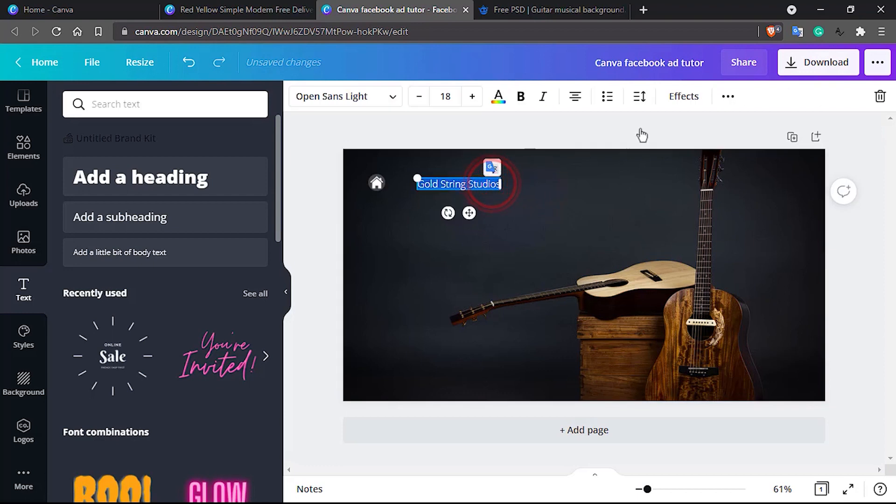
left_click(729, 96)
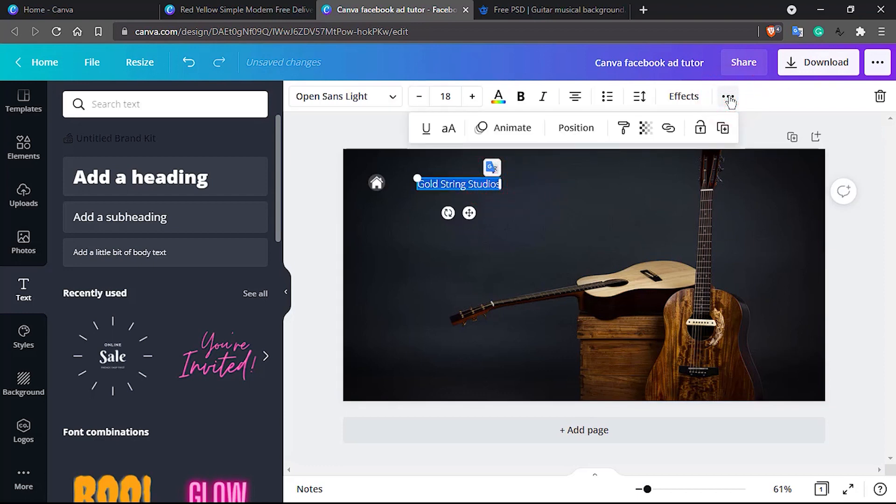
left_click(448, 128)
left_click(554, 203)
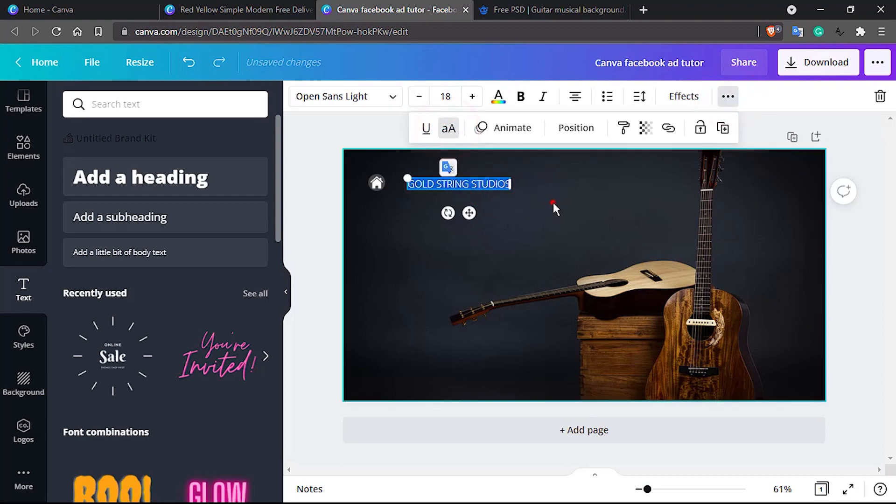
mouse_move(447, 183)
left_mouse_down()
mouse_move(425, 177)
mouse_move(442, 178)
mouse_move(431, 181)
left_mouse_up()
left_click(729, 97)
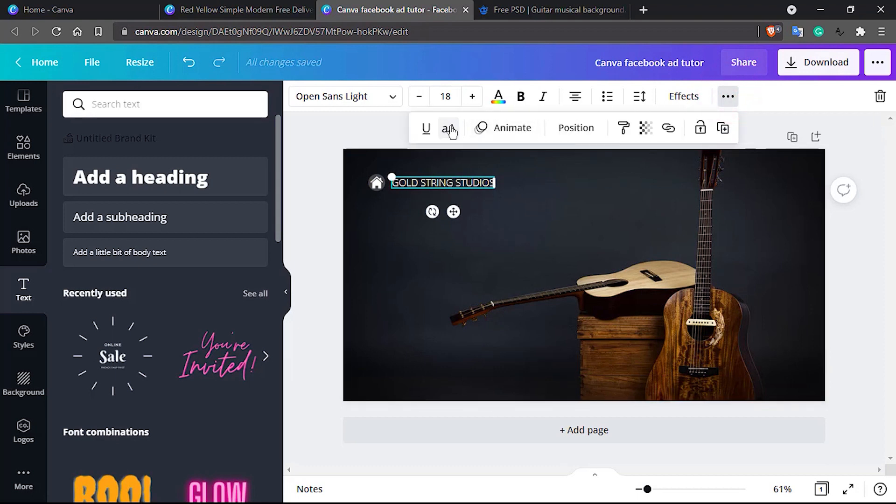
left_click(341, 123)
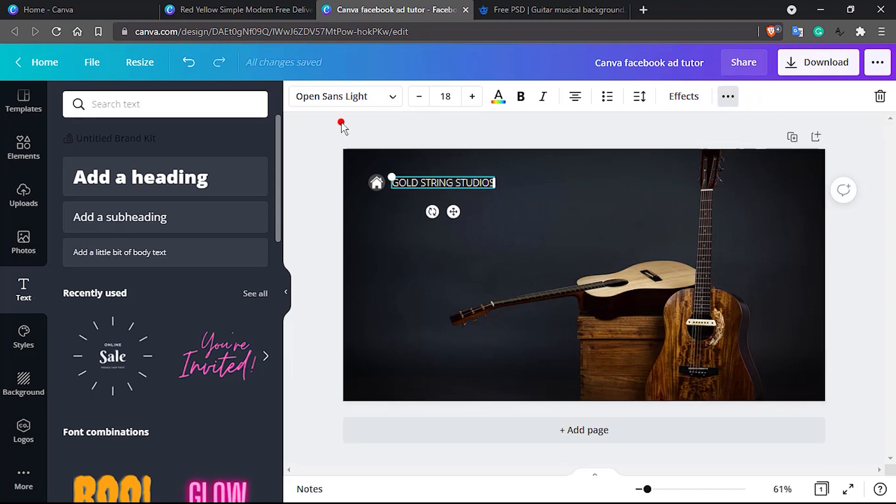
- Set the font size of the studio name text to 14
triple_click(435, 181)
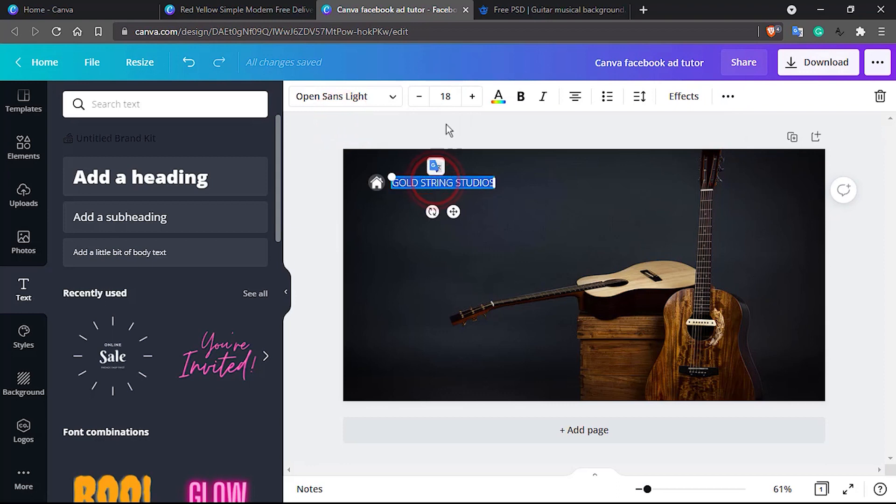
left_click(451, 97)
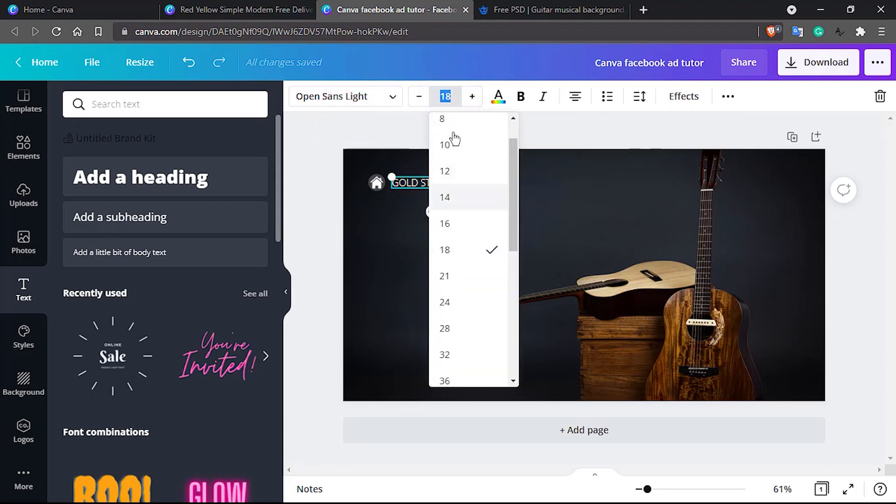
left_click(458, 208)
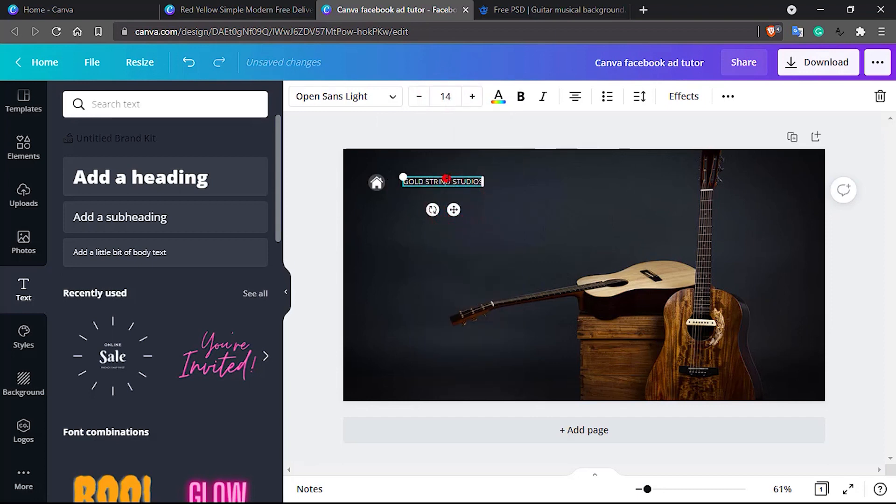
- Shrink the home logo slightly and move the studio name right beside it, level with the icon
left_click(378, 184)
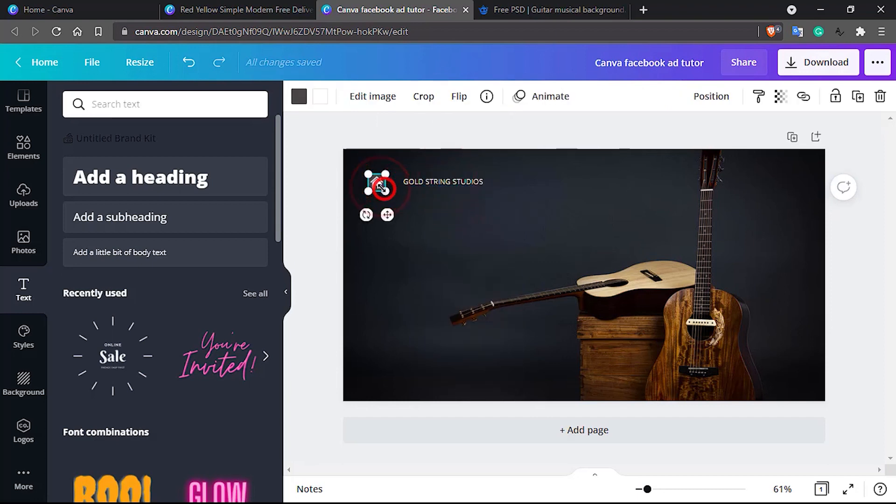
left_click_drag(381, 187, 379, 185)
left_click(436, 179)
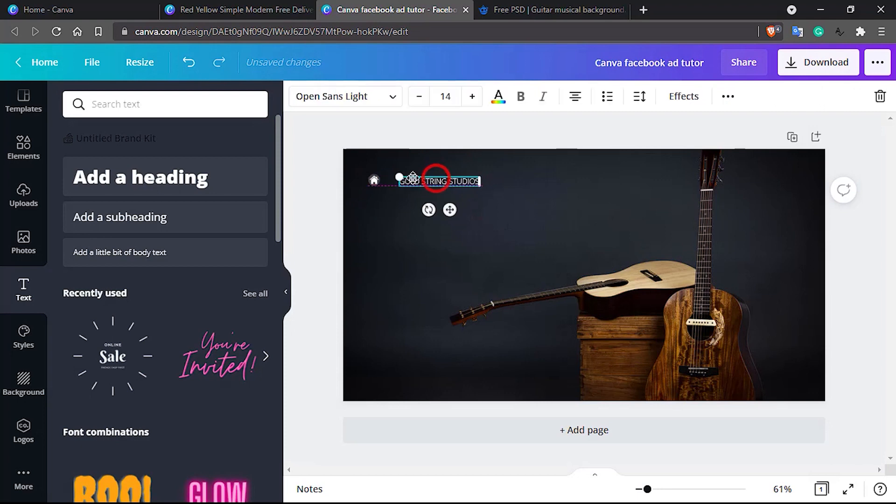
left_click_drag(436, 178, 423, 178)
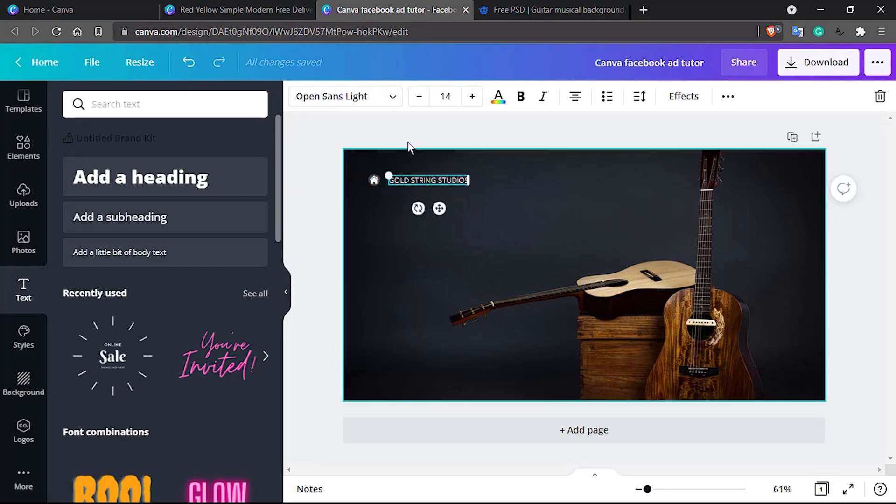
- Change the studio name's font to Kollektif
left_click(392, 97)
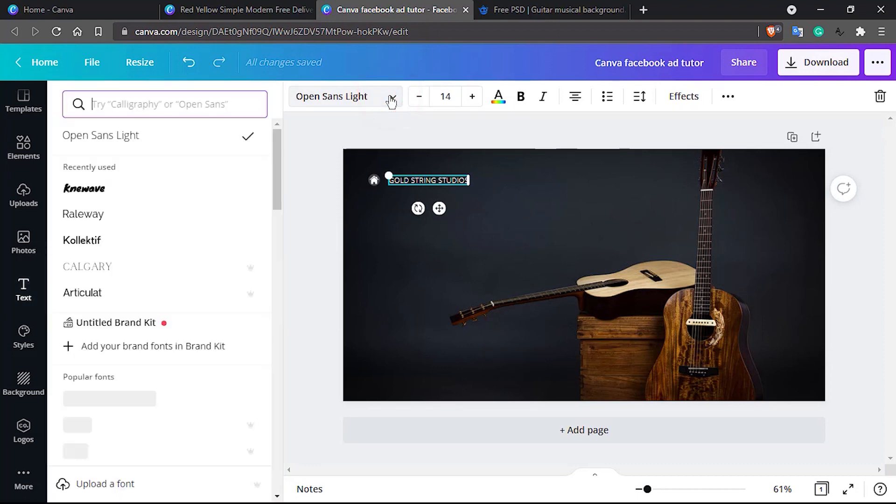
left_click(120, 242)
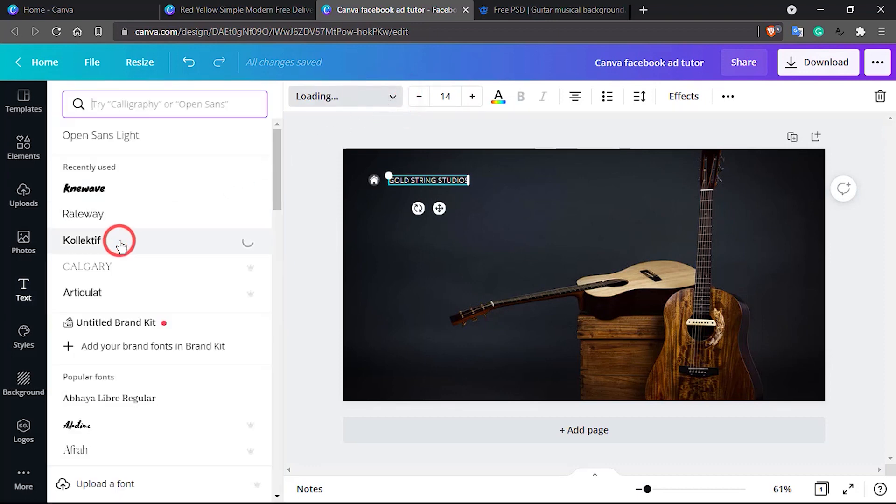
left_click(430, 251)
left_click(438, 178)
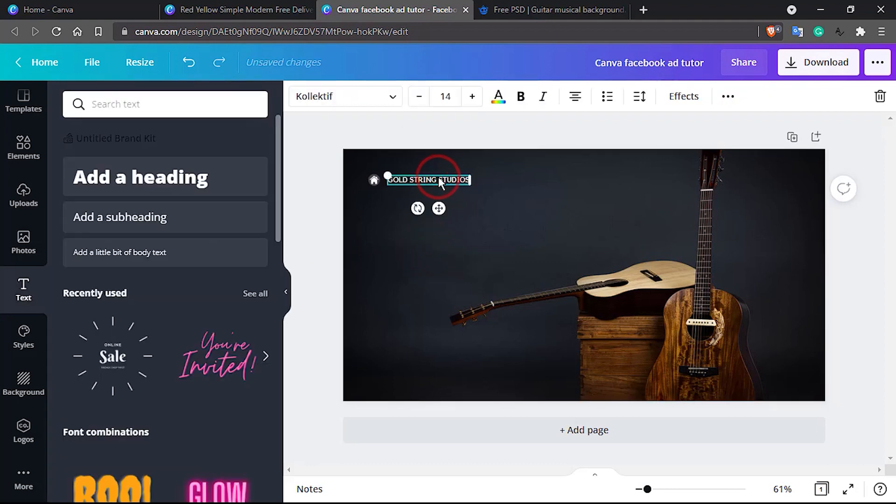
left_click(409, 303)
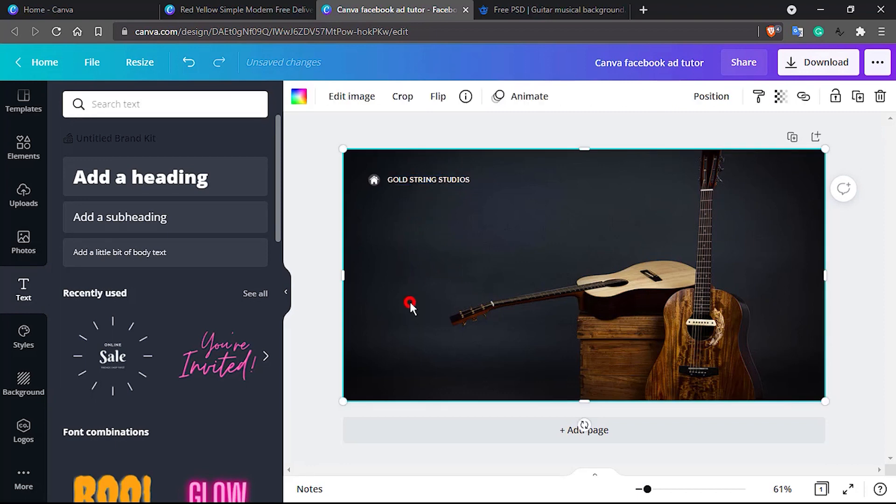
- Add a heading below the studio name reading "GUITAR LESSONS"
left_click(423, 272)
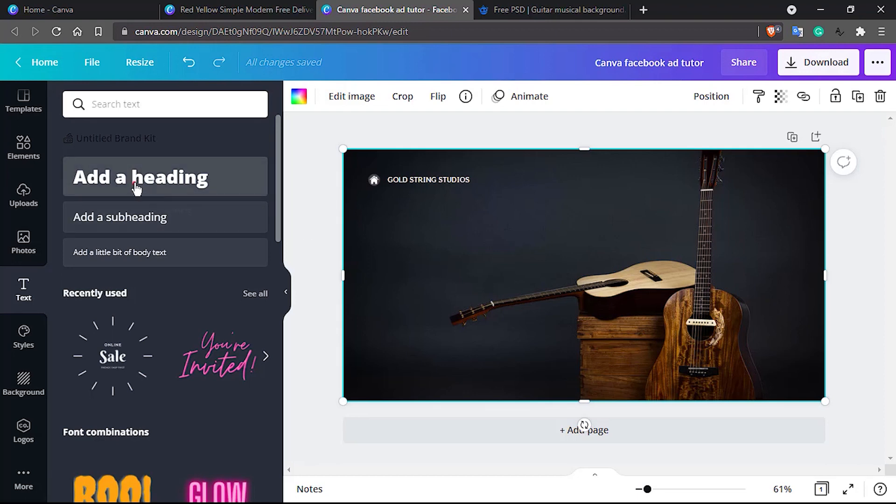
left_click_drag(134, 182, 459, 226)
type("GUITAR")
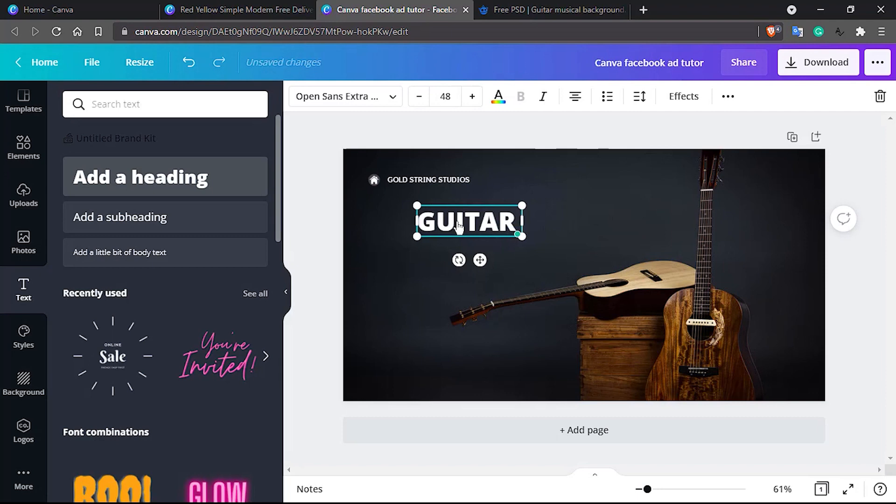
type(" LESSON")
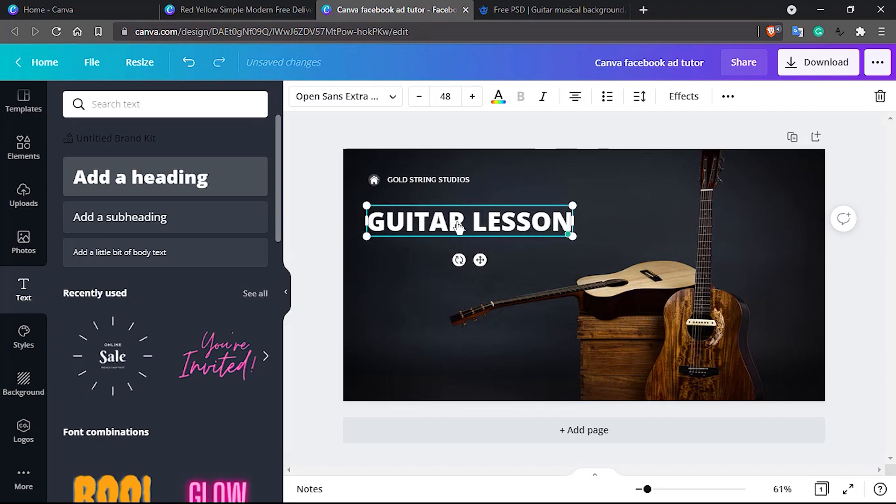
type("S")
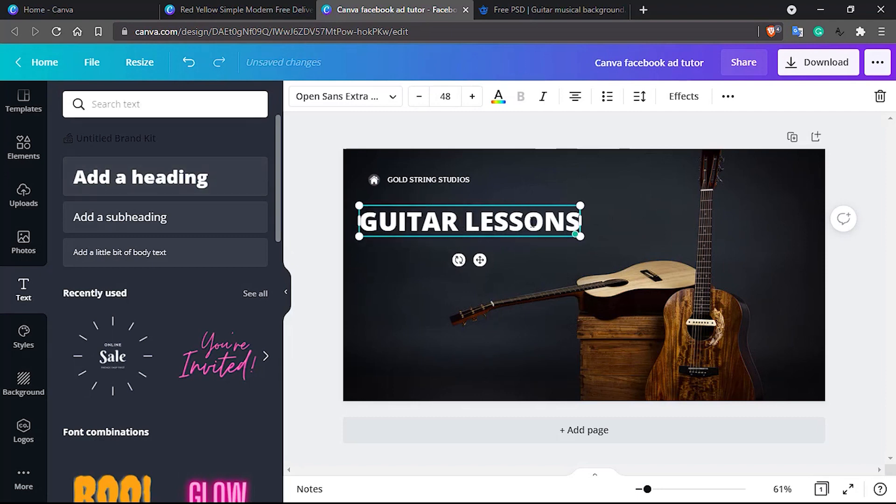
left_click(645, 223)
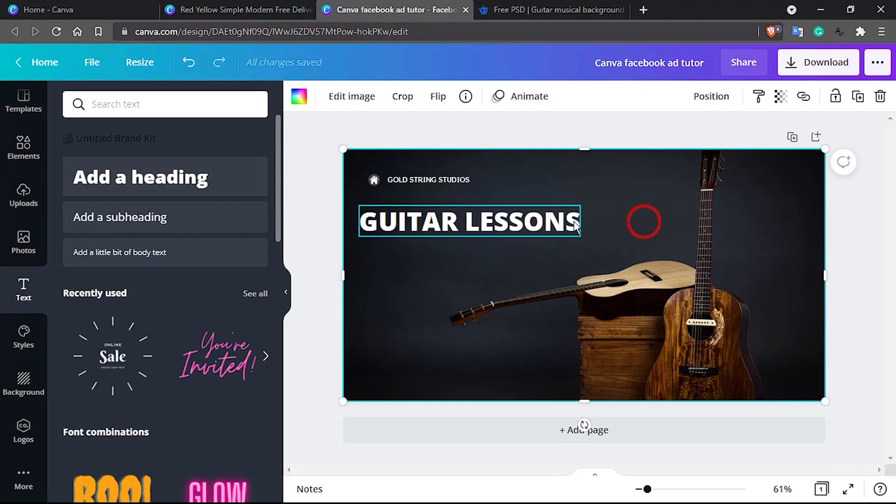
- Move the GUITAR LESSONS heading so its left edge lines up with the home logo
left_click_drag(489, 226, 504, 224)
left_click(504, 224)
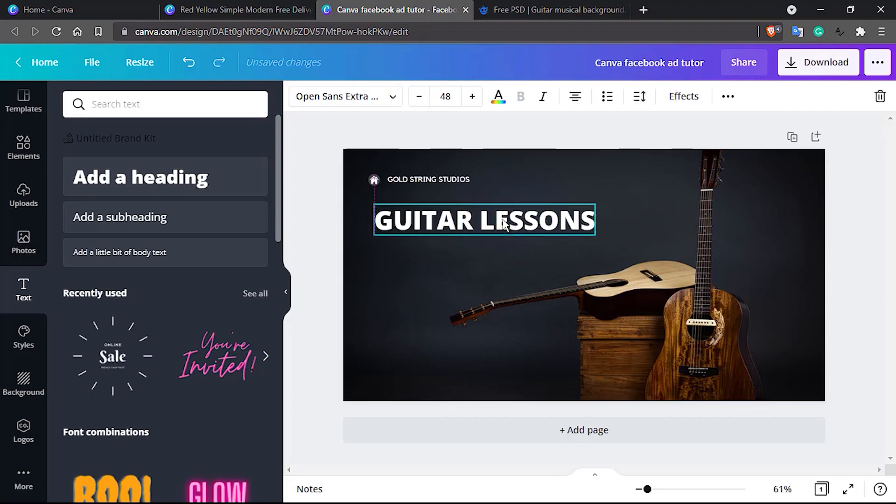
left_click_drag(504, 225, 488, 226)
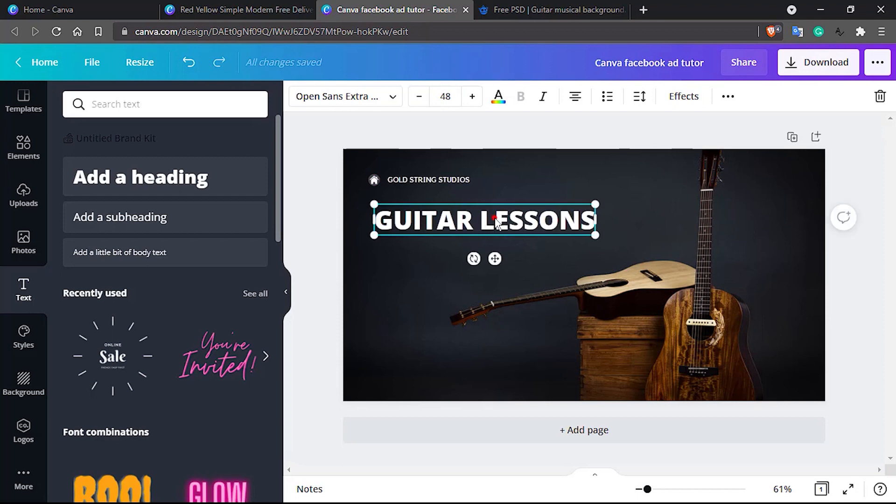
- Try the GUITAR LESSONS heading at font size 56
double_click(495, 219)
triple_click(452, 226)
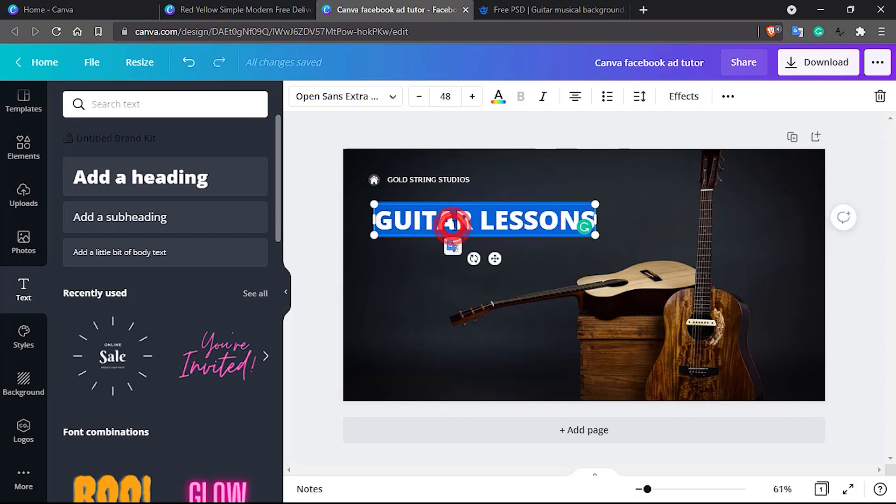
left_click(473, 96)
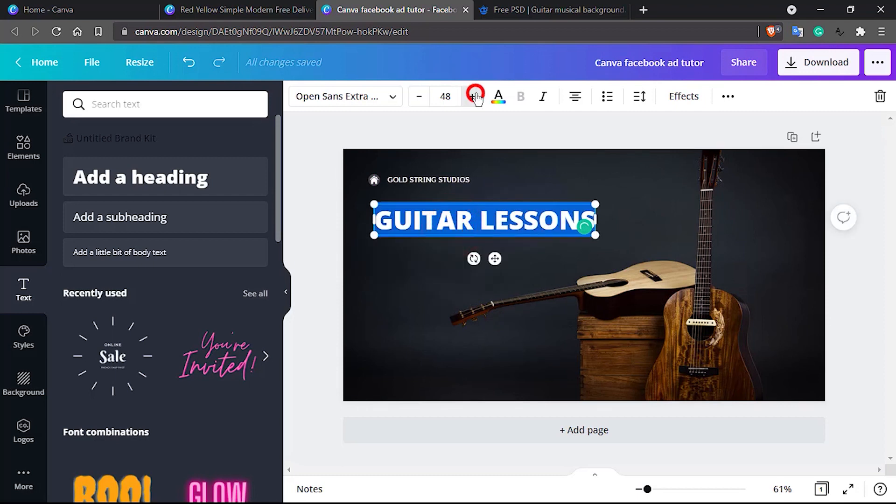
left_click(447, 97)
scroll(466, 276, "down", 2)
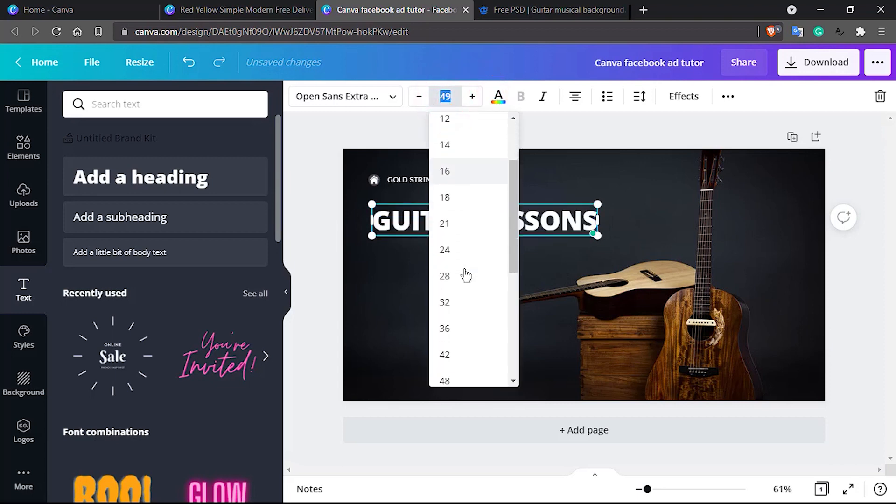
scroll(464, 276, "down", 2)
left_click(452, 306)
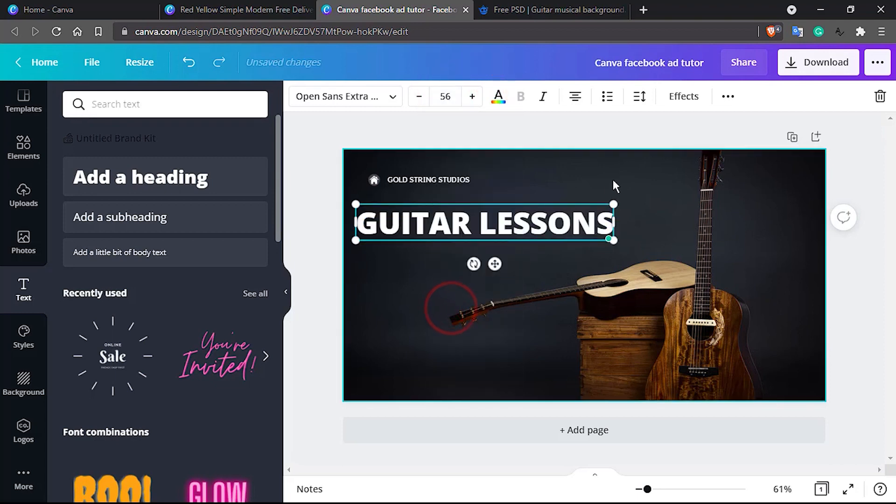
- Set the font size of the GUITAR LESSONS heading to 50
left_click(446, 97)
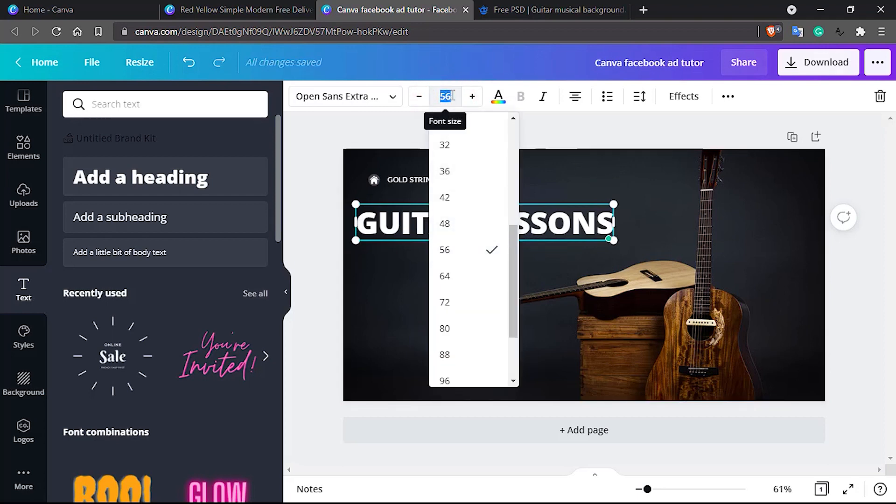
key("Return")
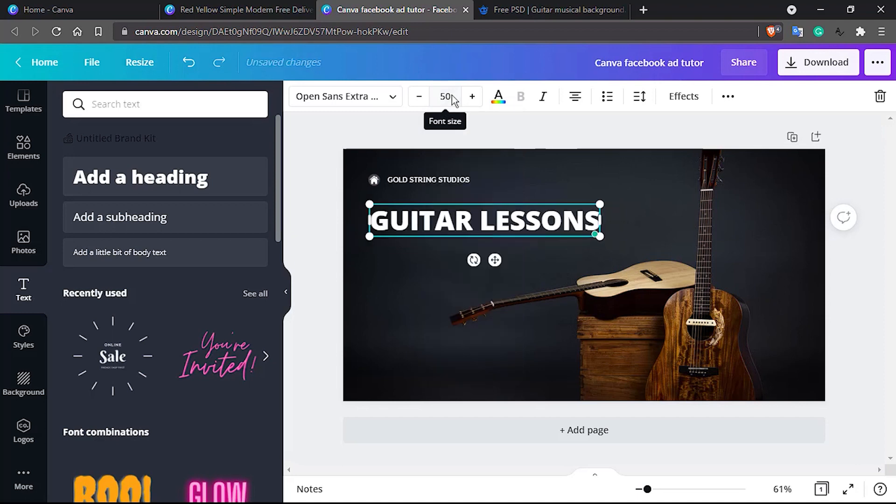
left_click(544, 125)
- Select the GUITAR LESSONS heading text and view its text colour choices
left_click(451, 220)
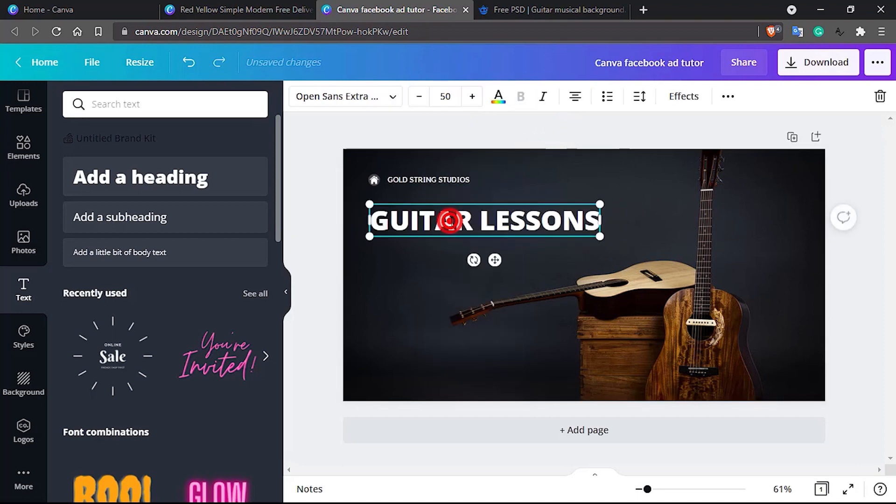
left_click(452, 220)
left_click(499, 99)
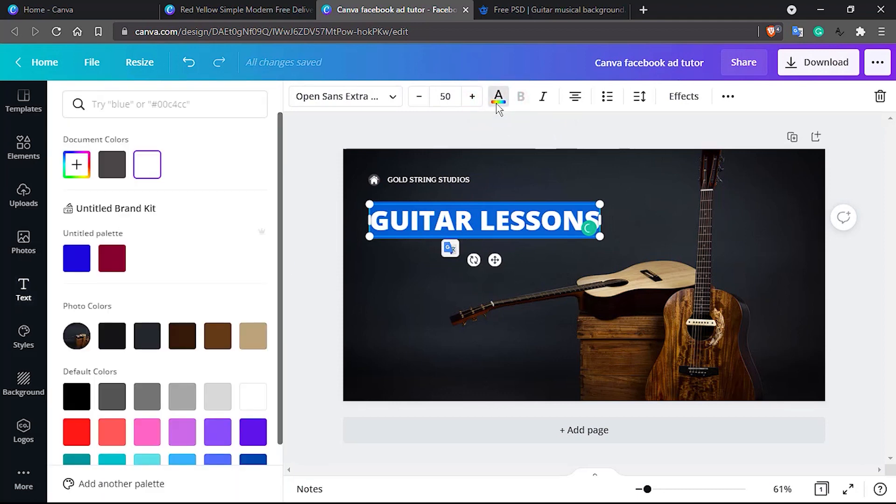
left_click(542, 194)
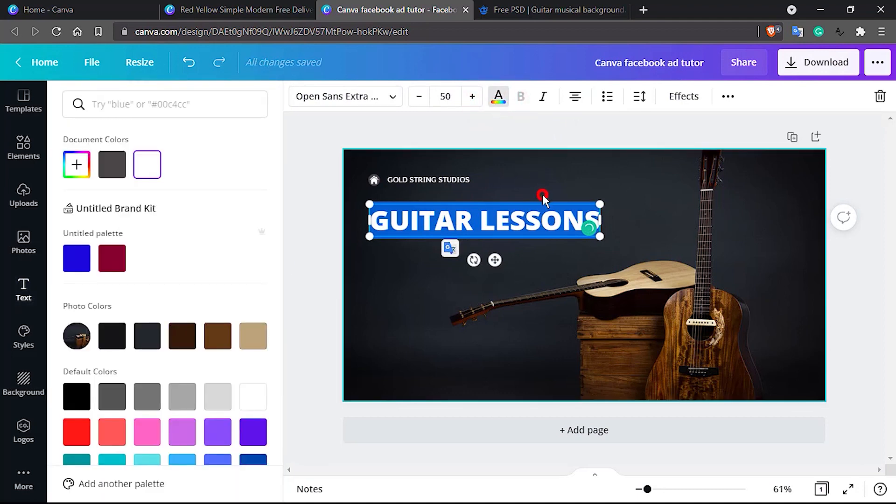
- Try the brown from the photo colours on the word GUITAR in the heading
left_click(441, 220)
double_click(428, 217)
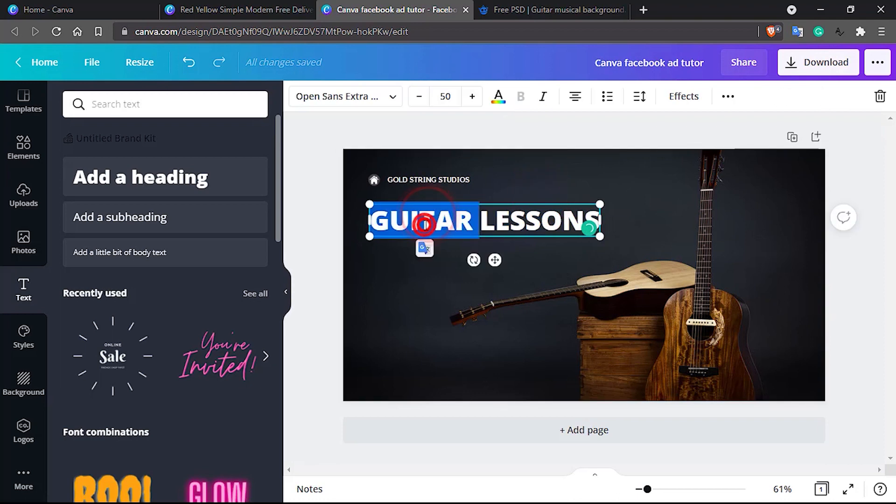
left_click(497, 99)
left_click(218, 336)
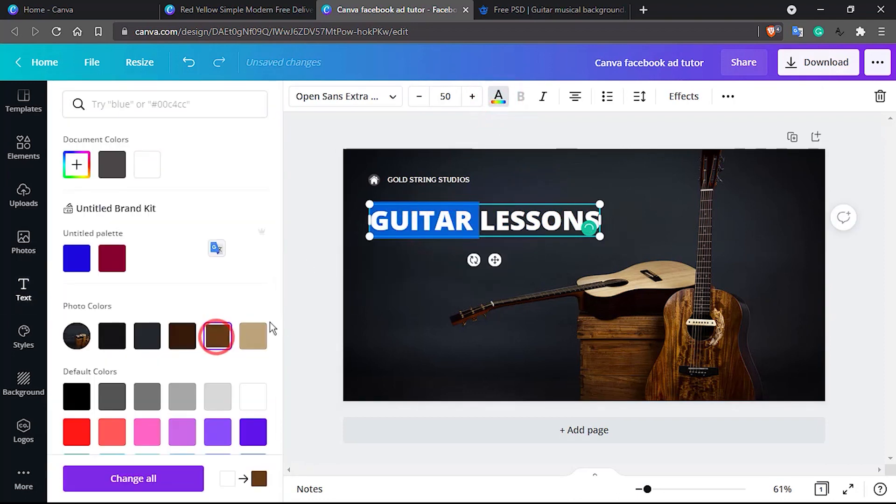
left_click(390, 288)
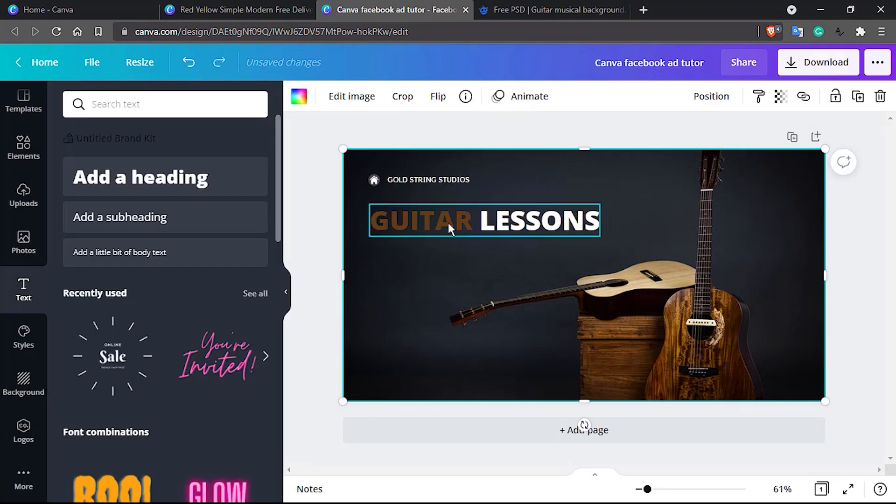
- Recolour the word GUITAR in the heading with the light tan from the photo colours
left_click(449, 223)
double_click(448, 222)
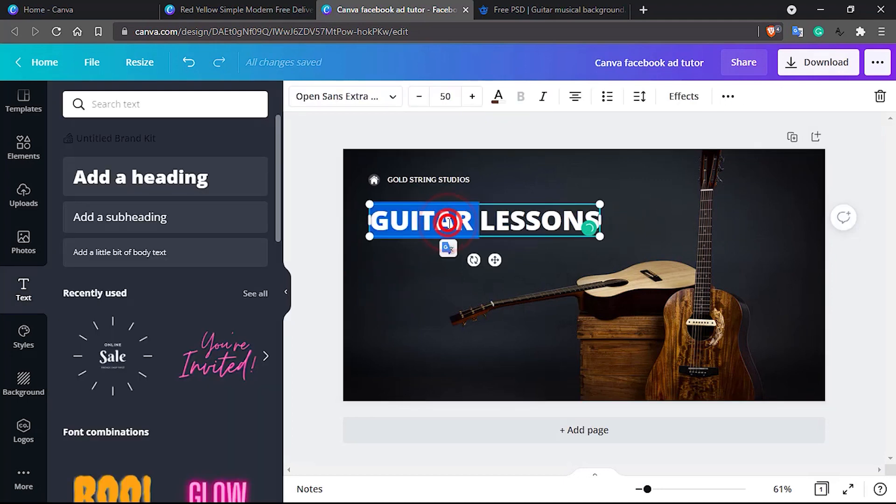
left_click(498, 98)
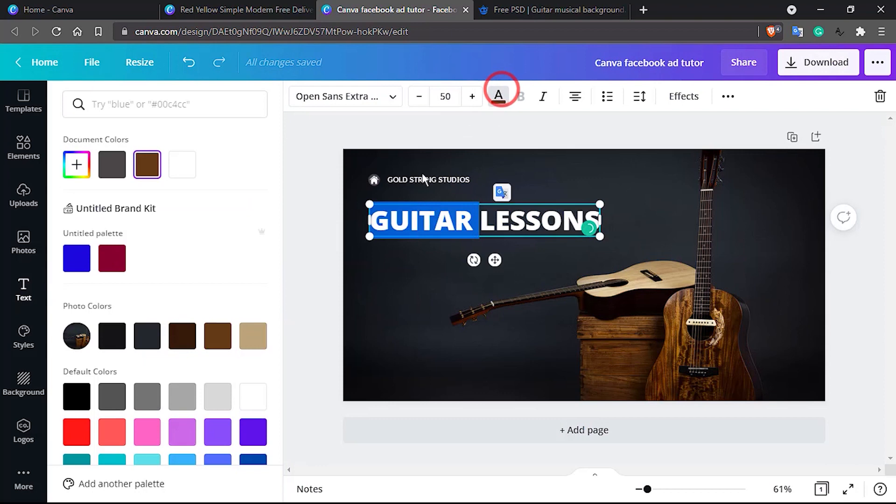
left_click(261, 338)
left_click(437, 286)
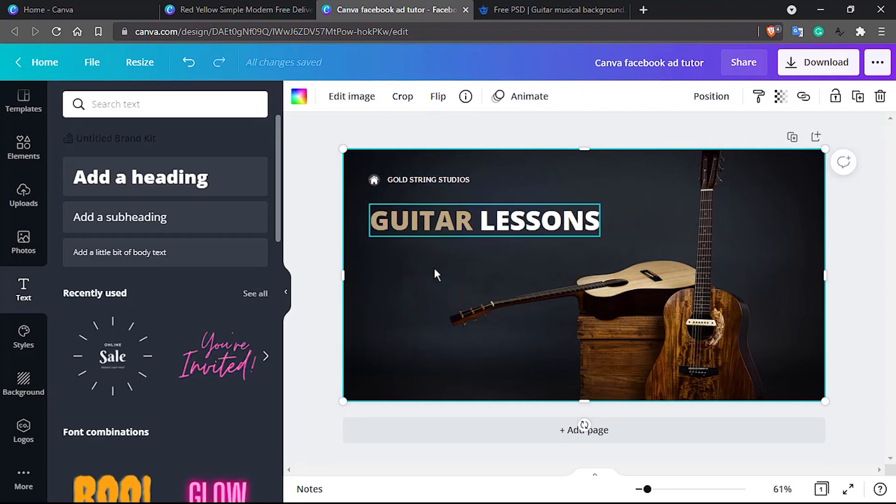
- Select the GOLD STRING STUDIOS text and look through its colour choices and the Brand Kit page for adding another palette
left_click(424, 182)
left_click(424, 181, "ctrl")
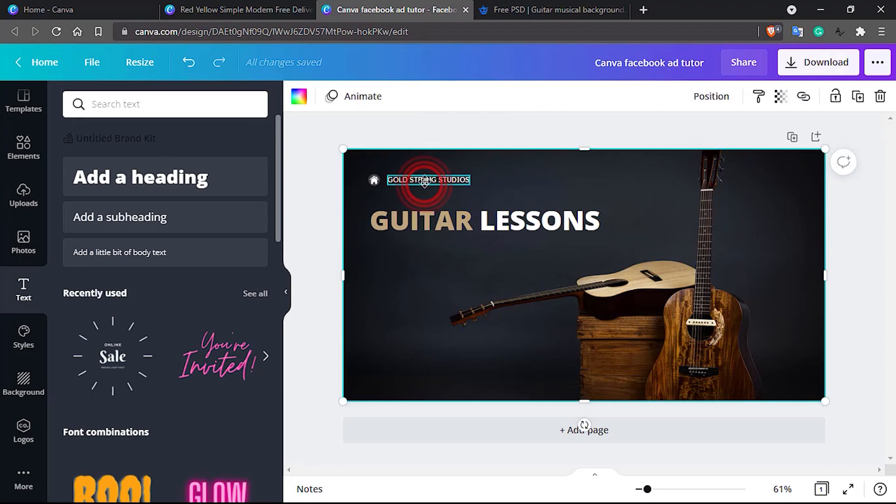
left_click(424, 181, "ctrl")
double_click(424, 181)
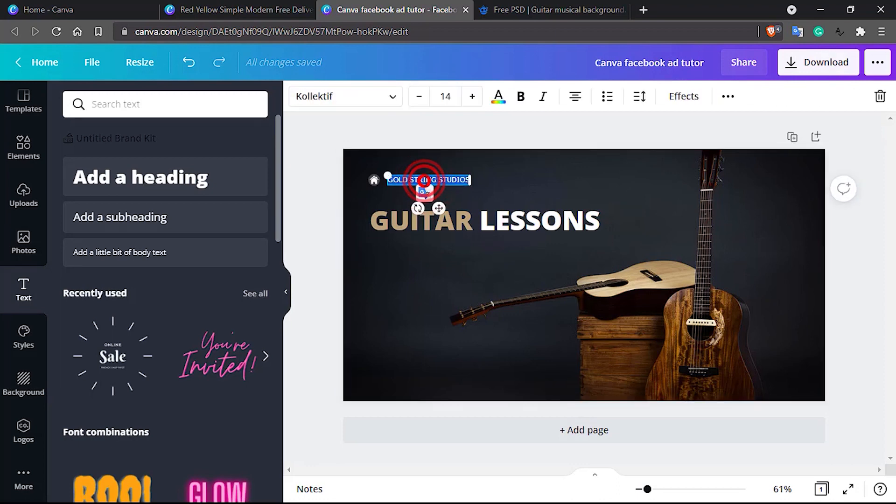
left_click(507, 100)
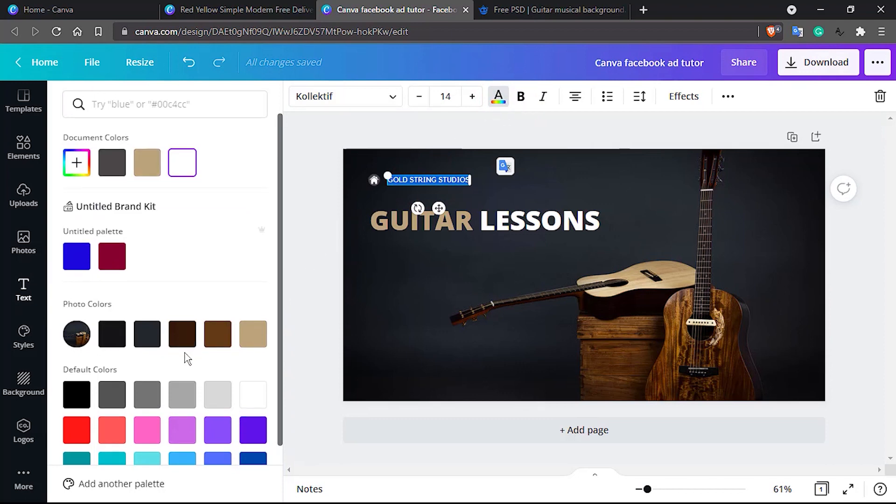
scroll(186, 357, "down", 2)
scroll(180, 399, "up", 2)
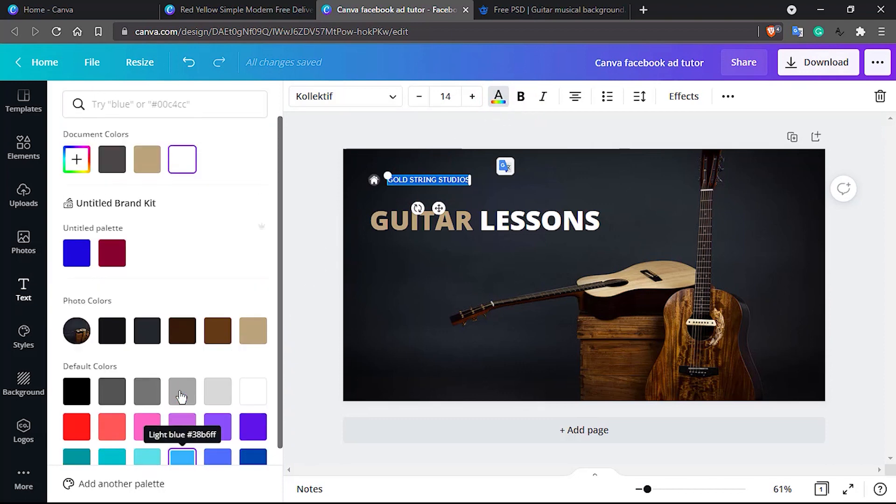
scroll(181, 397, "down", 2)
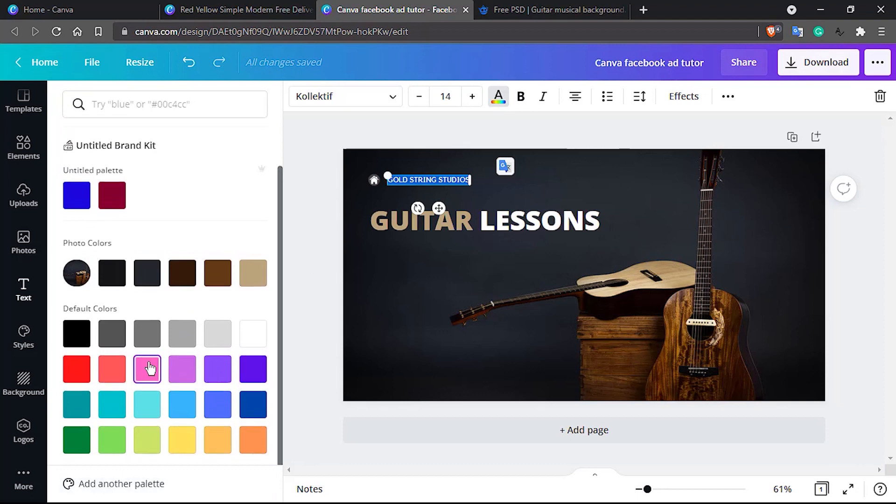
scroll(149, 369, "up", 2)
scroll(148, 432, "down", 2)
left_click(127, 487)
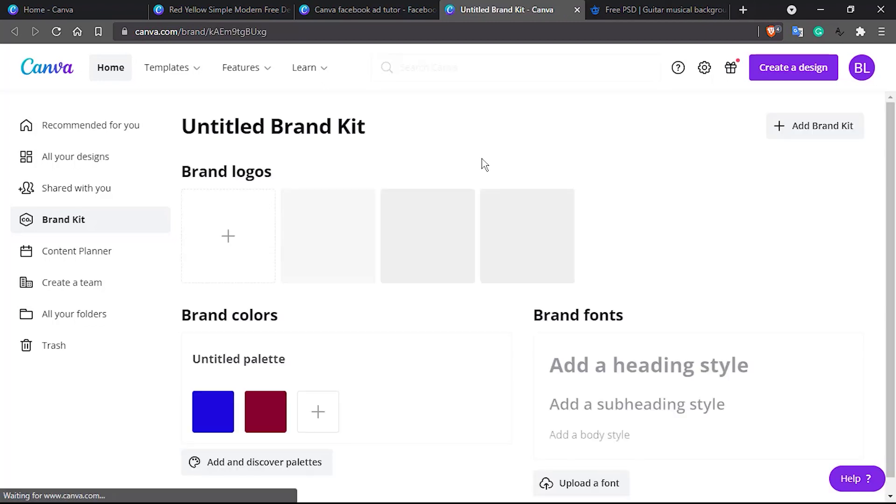
left_click(577, 9)
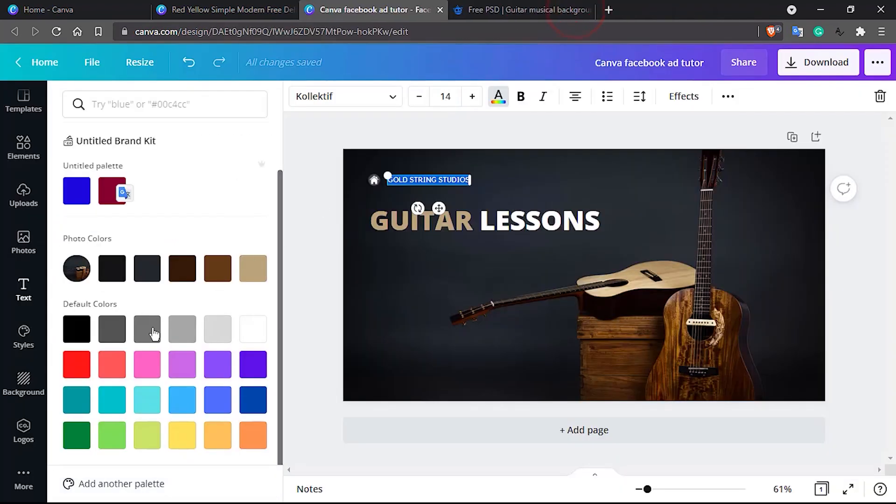
- Try the light tan photo colour on the GOLD STRING STUDIOS text and undo it
scroll(154, 335, "down", 2)
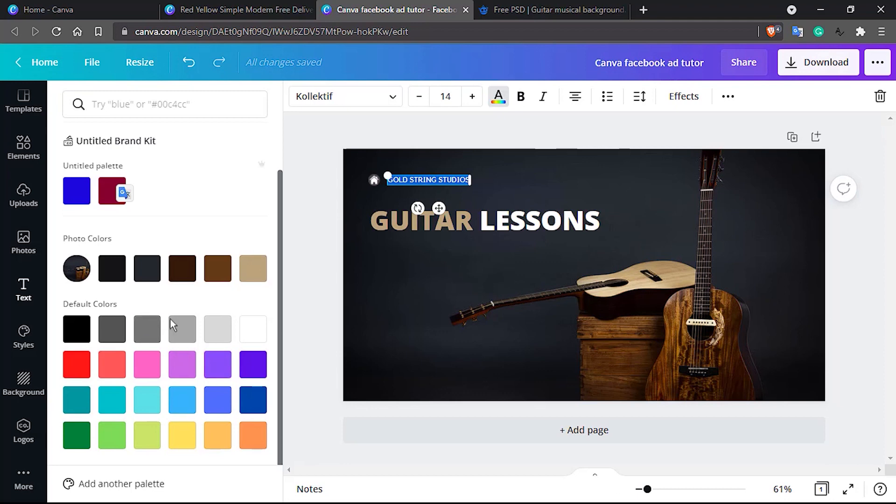
left_click(250, 272)
left_click(423, 273)
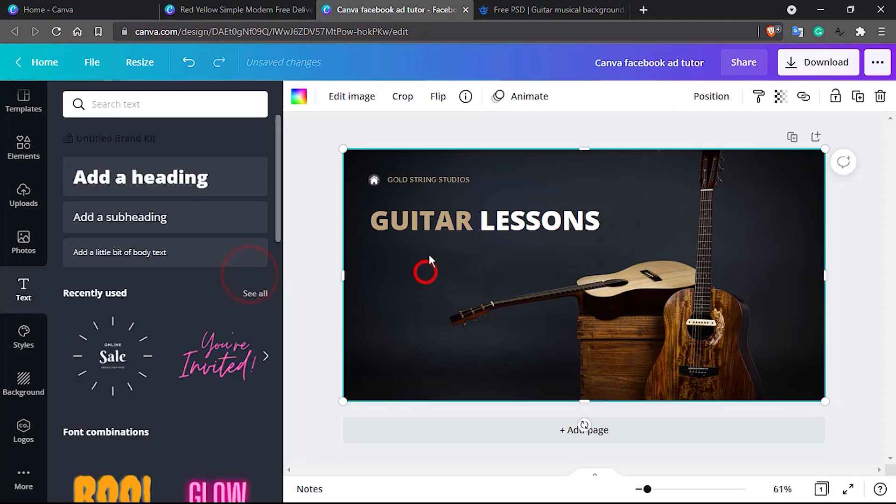
key("ctrl+z")
left_click(452, 269)
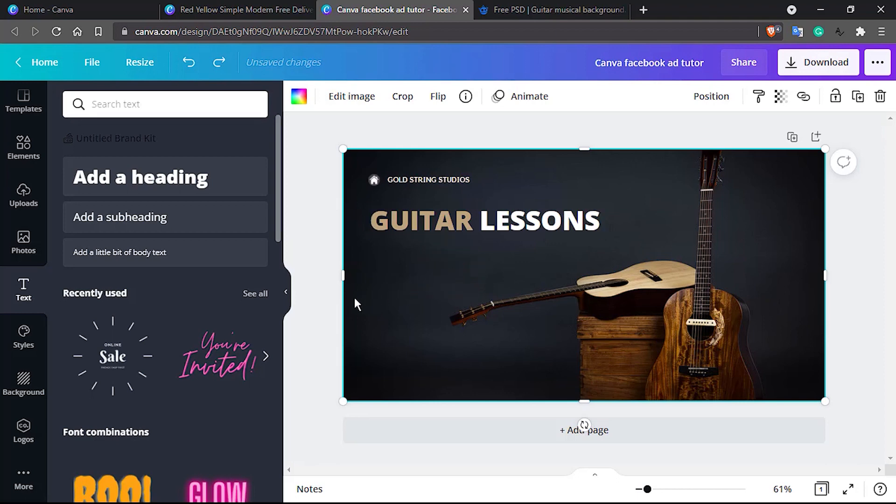
- Search the design elements for "ribbon" and refine the search to "white ribbon"
left_click(27, 154)
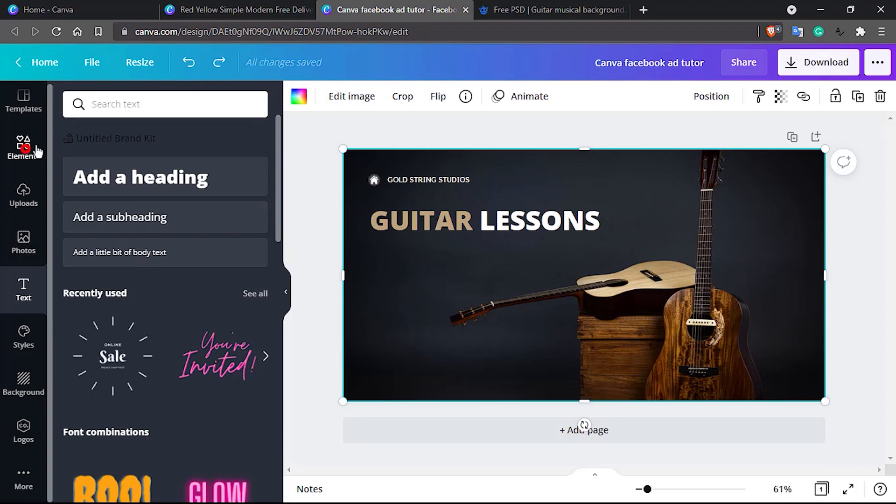
left_click(151, 103)
triple_click(151, 103)
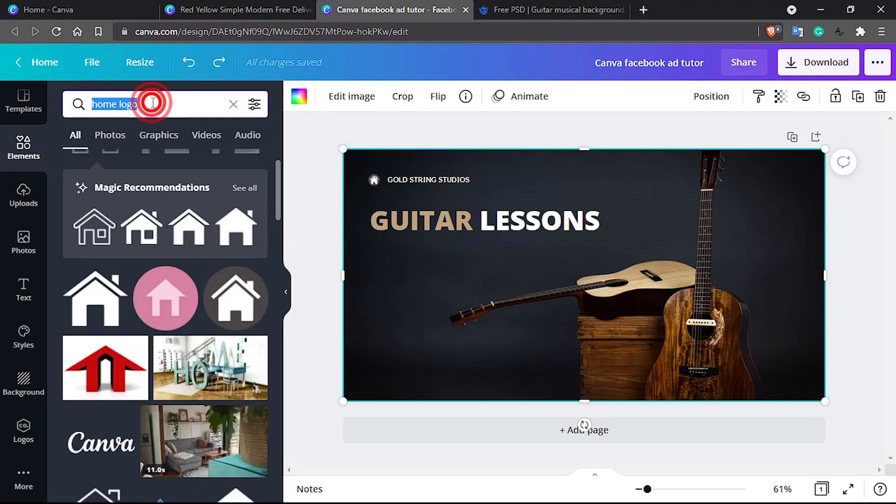
type("ribbon")
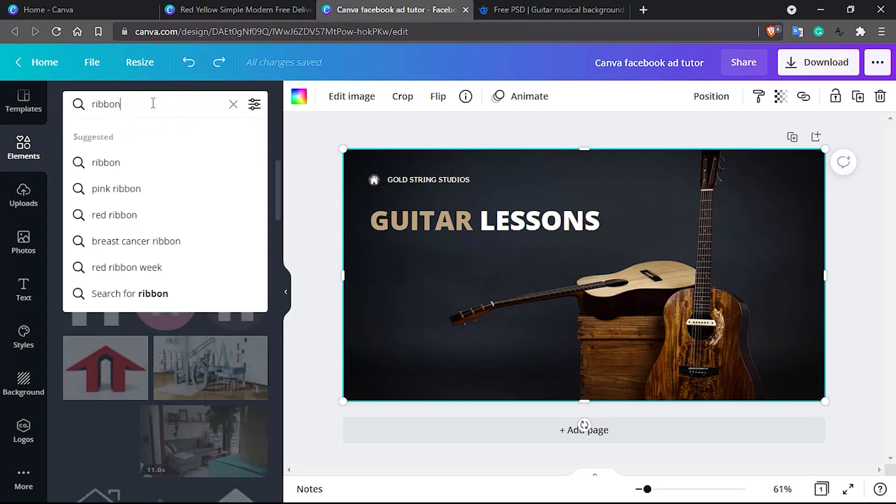
key("Return")
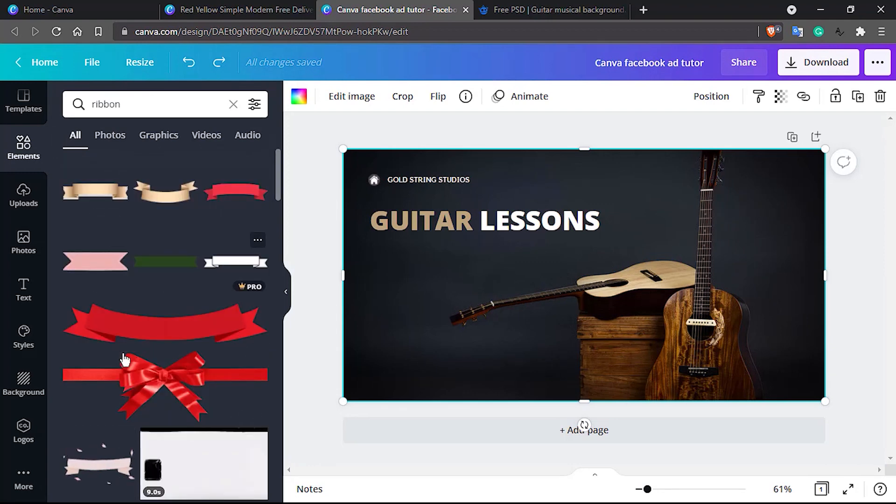
left_click(90, 103)
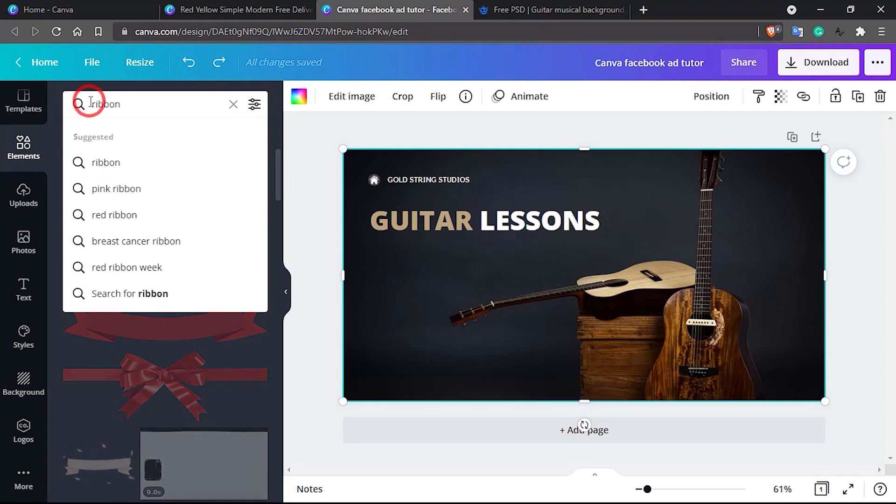
type("white")
key("Return")
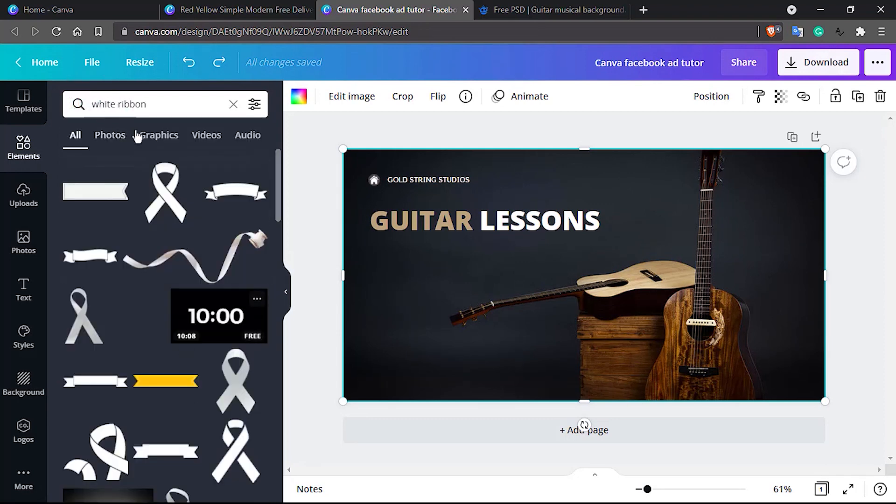
- Add the straight white ribbon banner with folded ends to the design just below the GUITAR LESSONS heading
mouse_move(235, 198)
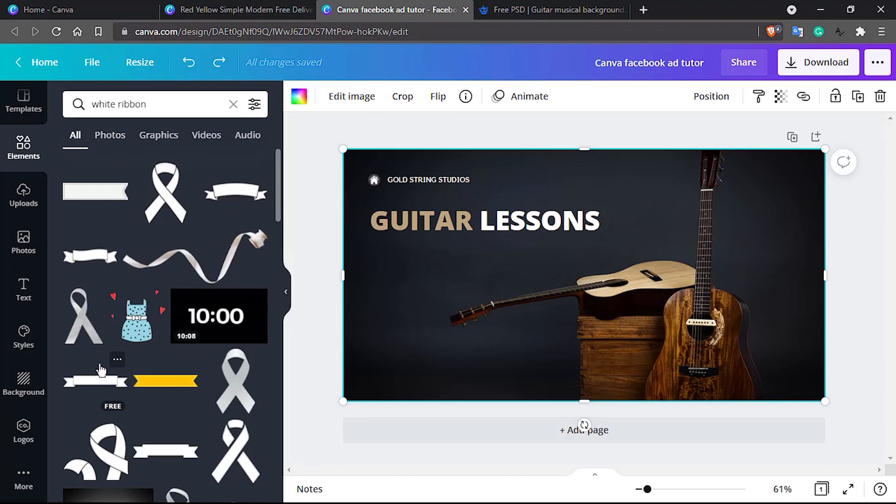
mouse_move(84, 391)
scroll(85, 391, "down", 5)
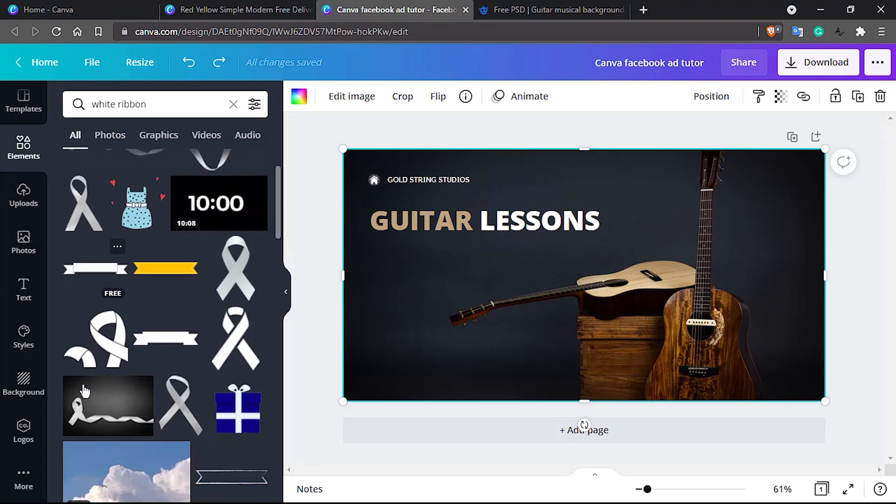
scroll(84, 391, "up", 5)
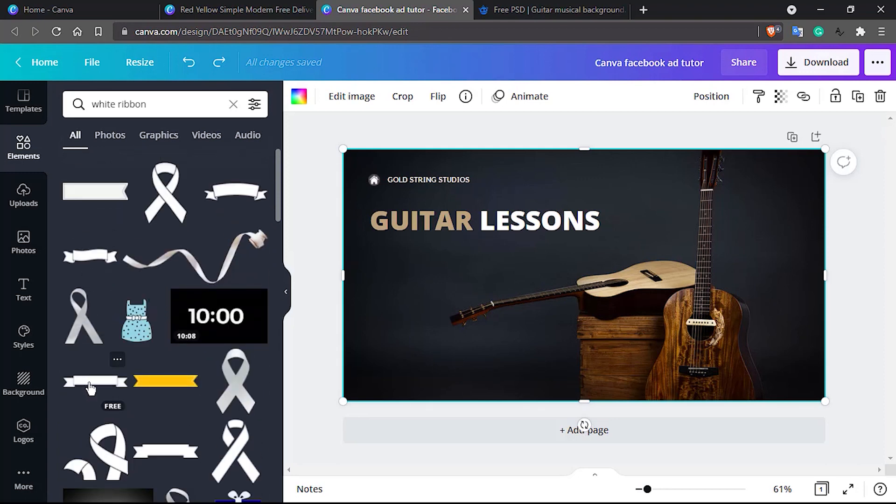
left_click_drag(90, 387, 398, 273)
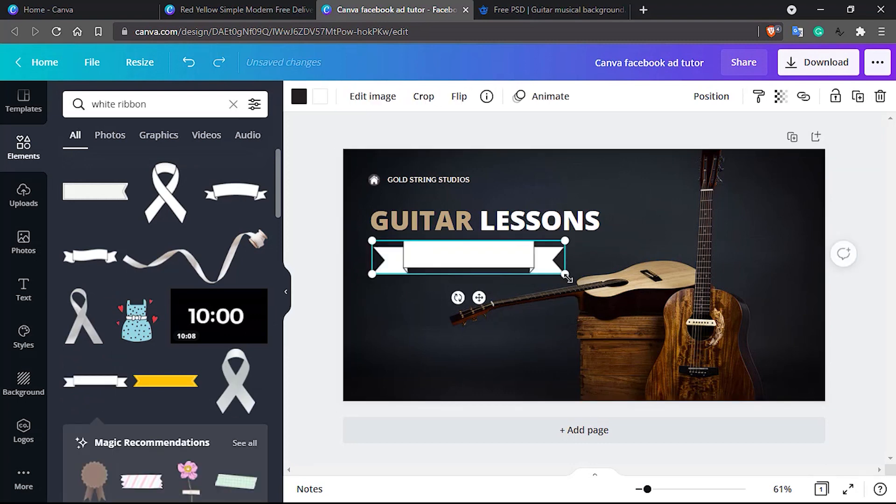
scroll(186, 324, "down", 3)
scroll(185, 324, "up", 3)
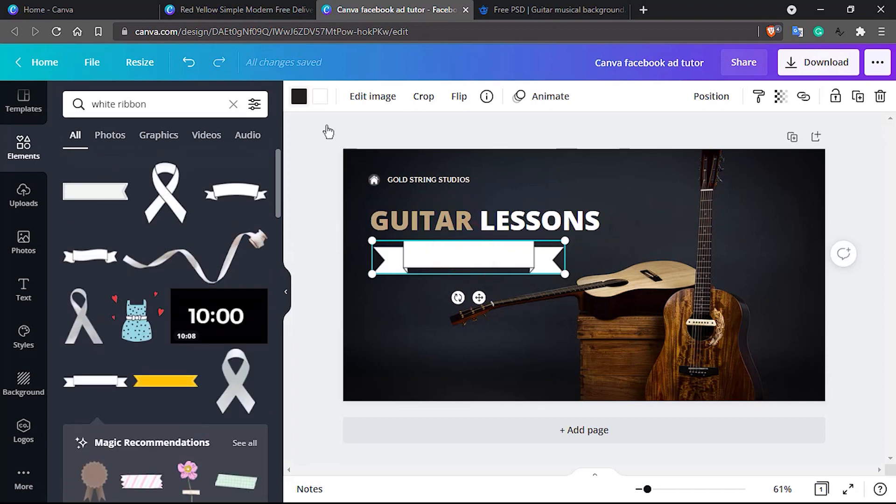
- Recolour the ribbon banner, changing its black parts to the document's dark grey and its white parts to light grey
left_click(298, 100)
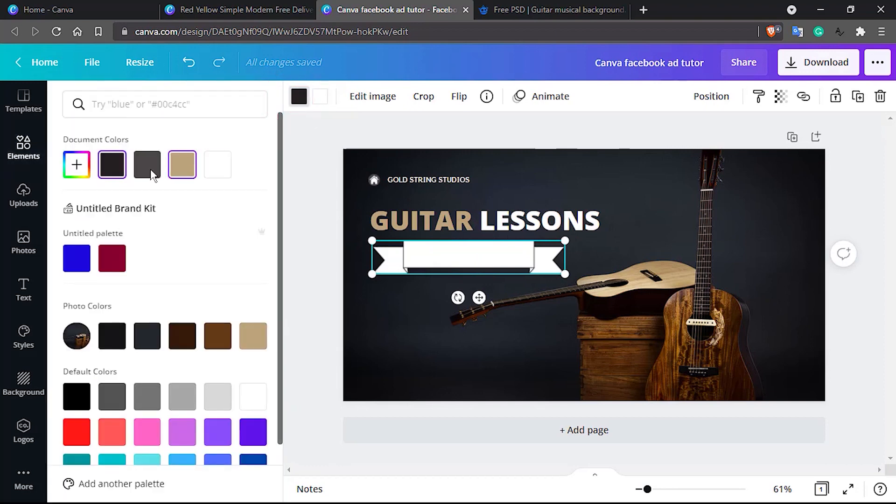
left_click(148, 165)
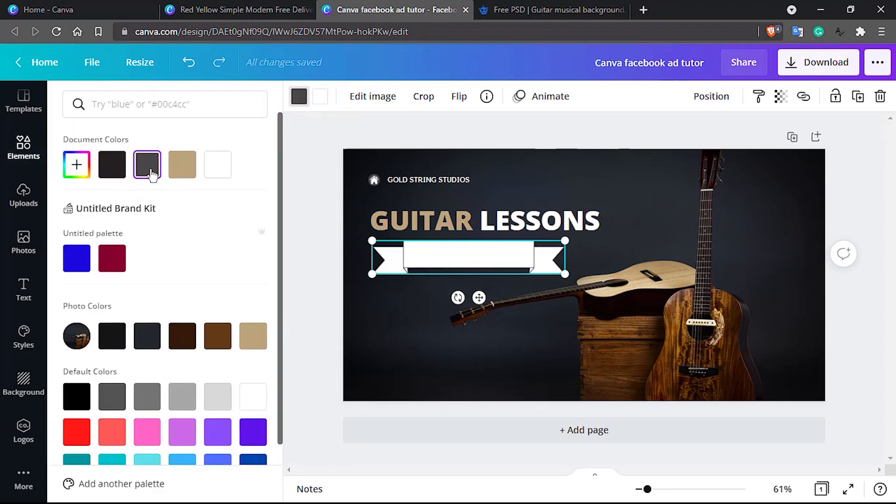
left_click(320, 96)
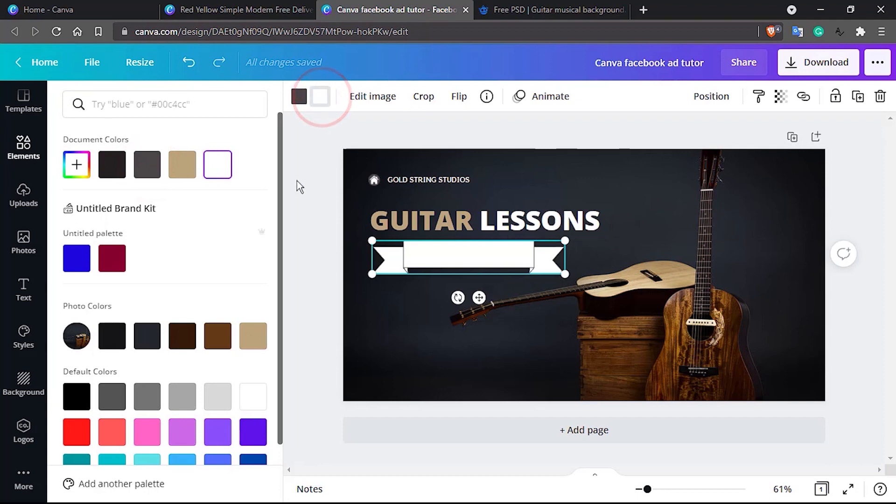
left_click(227, 409)
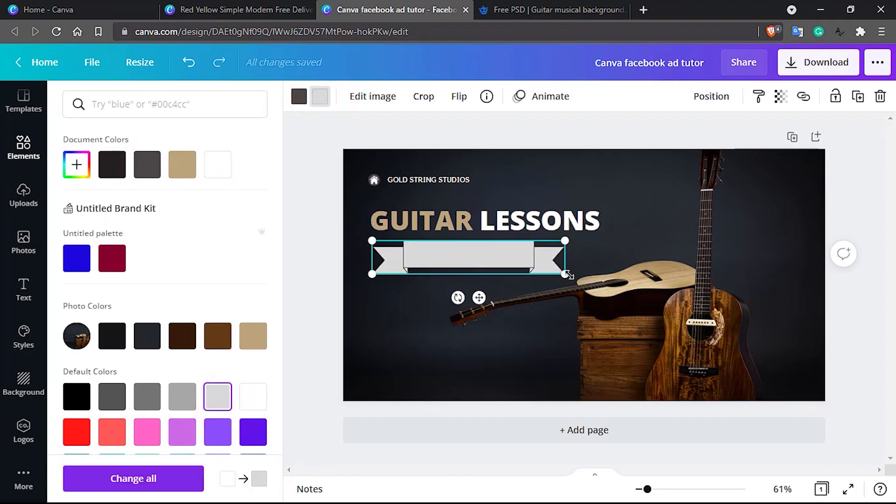
- Shrink the ribbon banner and shift it towards the middle beneath the GUITAR LESSONS heading
left_click_drag(563, 274, 493, 262)
left_click_drag(433, 253, 464, 254)
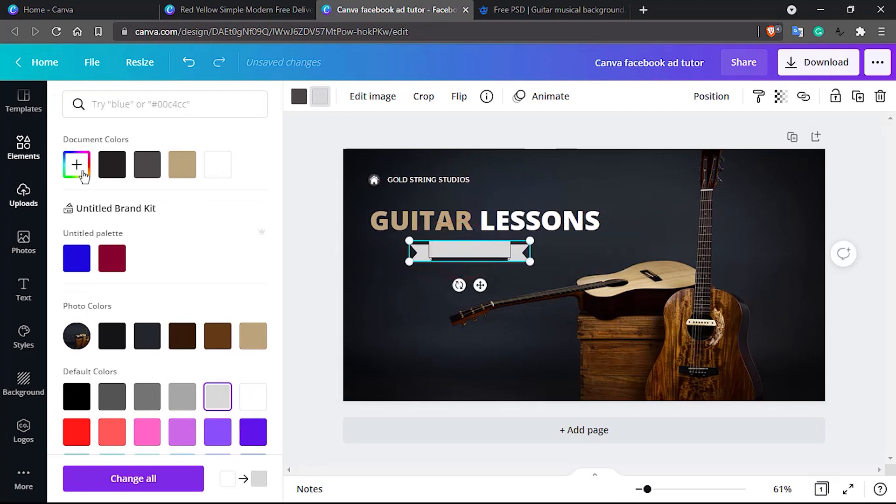
left_click(21, 152)
- Add a subheading reading "All Skill levels" directly below the ribbon banner
left_click(23, 290)
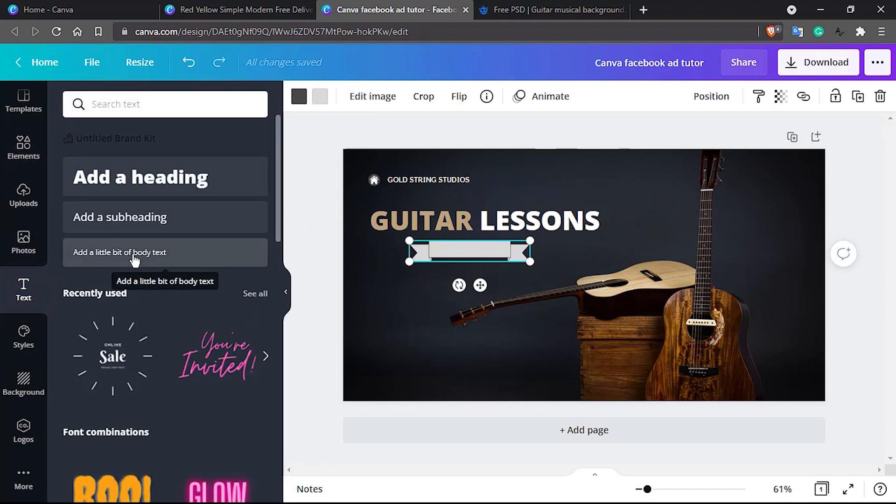
left_click(131, 213)
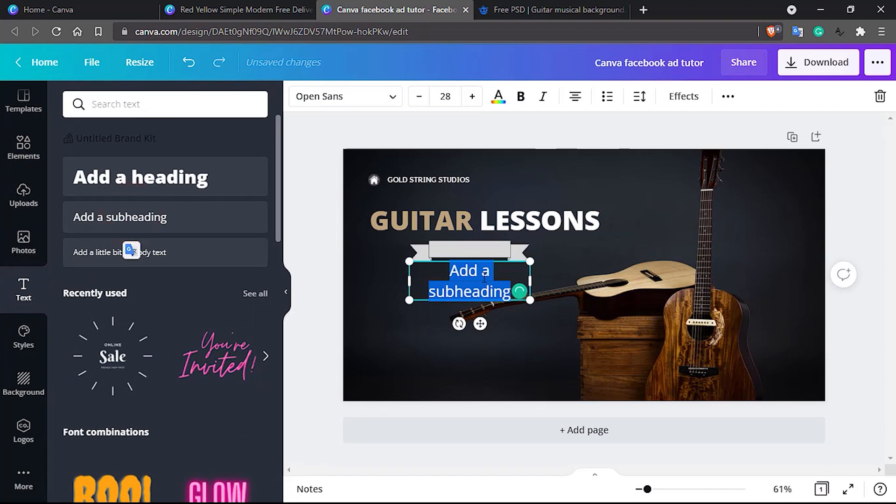
type("All Skill")
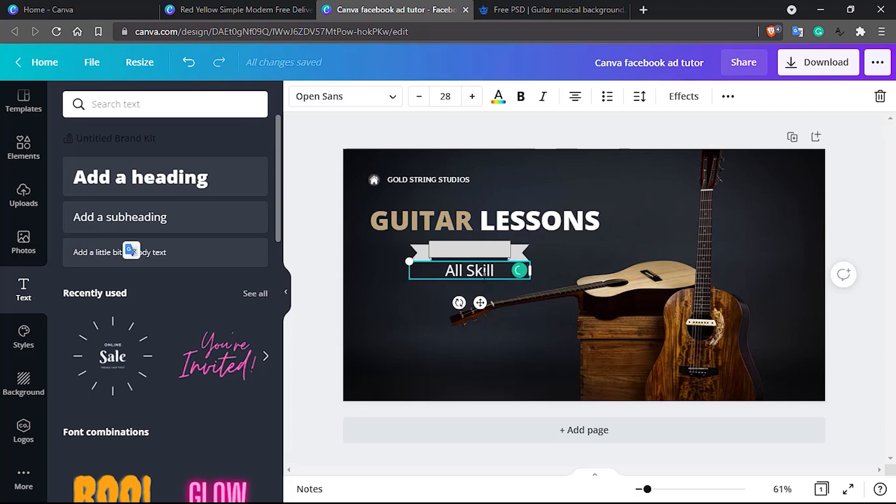
type("levels")
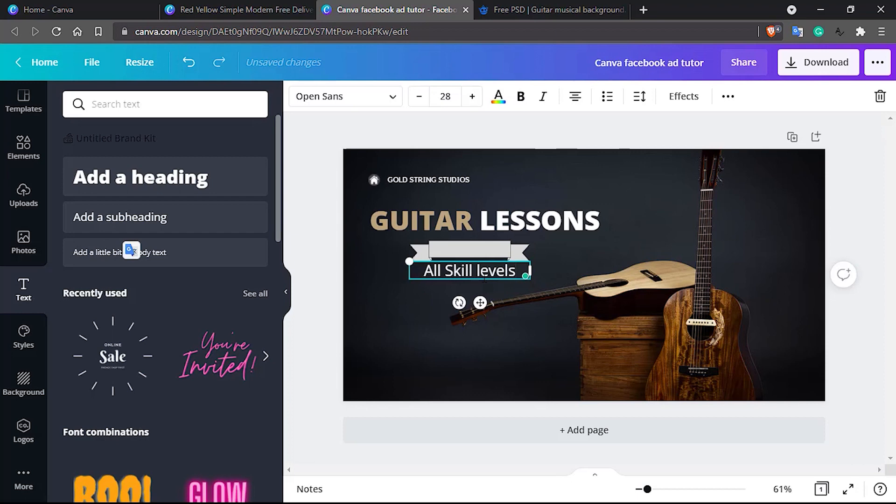
left_click(562, 257)
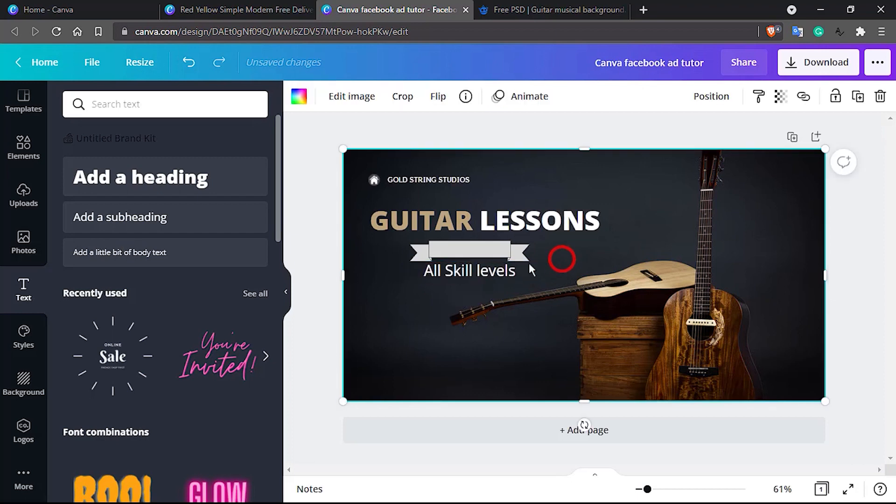
- Try placing the All Skill levels text over the ribbon banner, and move it back below the banner
left_click(458, 271)
left_click_drag(458, 269, 461, 251)
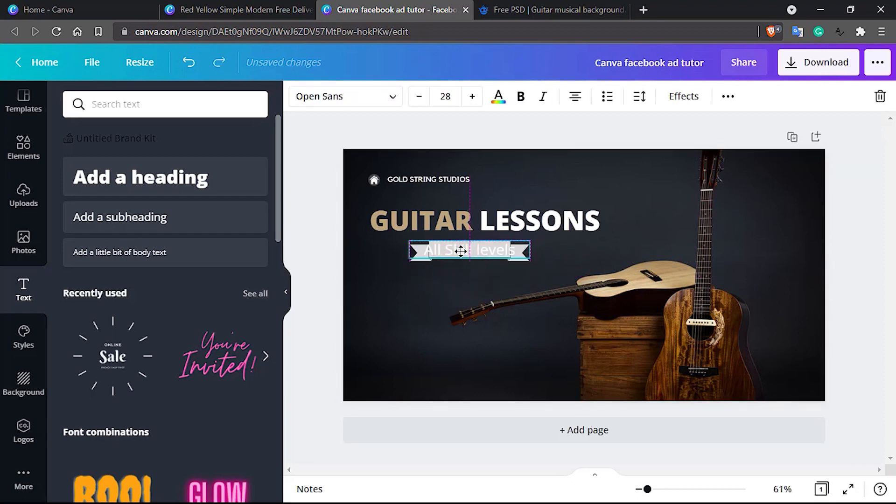
left_click(391, 281)
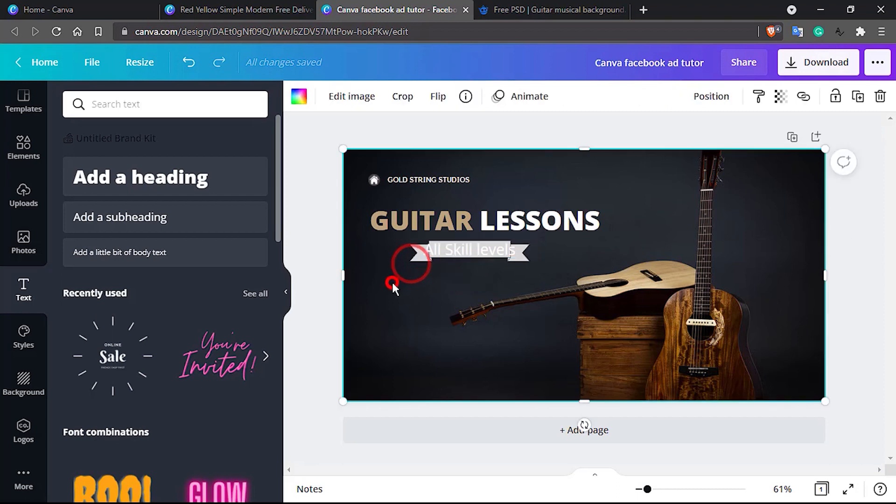
left_click_drag(459, 245, 469, 268)
- Enlarge the ribbon banner outward on both sides beneath the GUITAR LESSONS heading
left_click(464, 251)
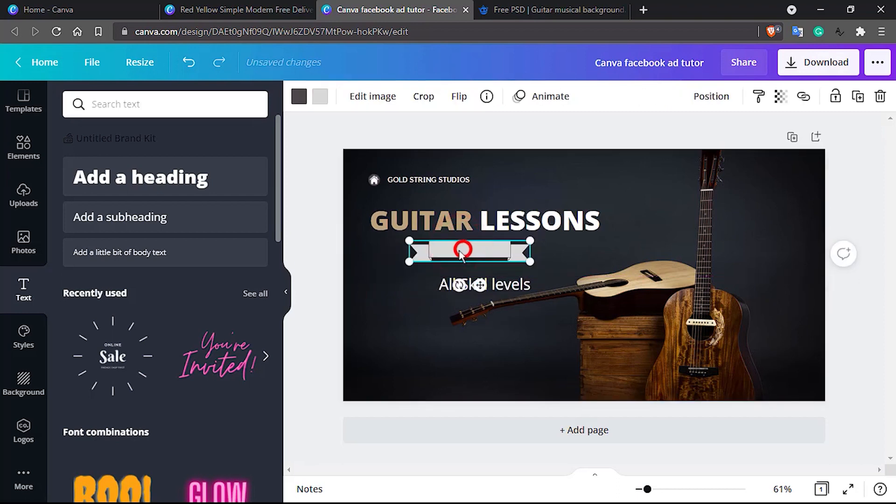
left_click_drag(411, 261, 389, 266)
left_click_drag(529, 264, 571, 269)
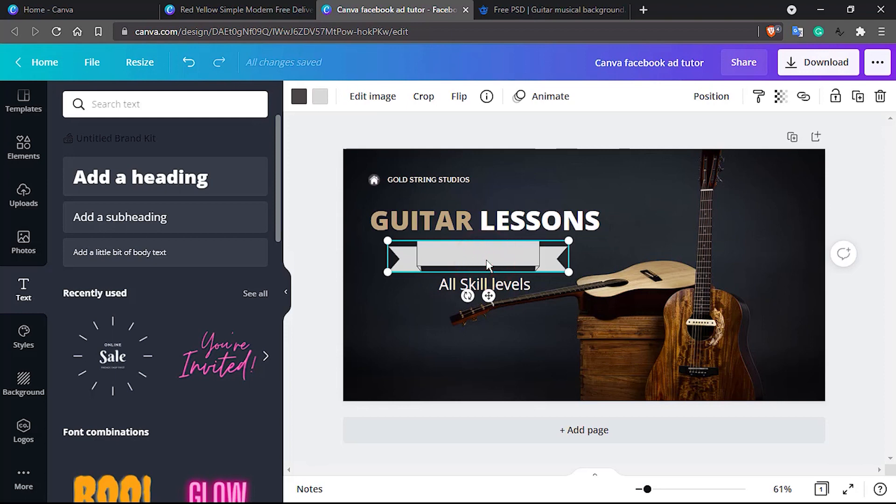
- Delete the ribbon banner and move the All Skill levels text directly beneath the GUITAR LESSONS heading
key("Delete")
left_click(478, 285)
left_click_drag(478, 285, 468, 245)
- Try the Knewave font on the GUITAR LESSONS heading and return it to Open Sans Extra Bold
left_click(448, 216)
double_click(448, 218)
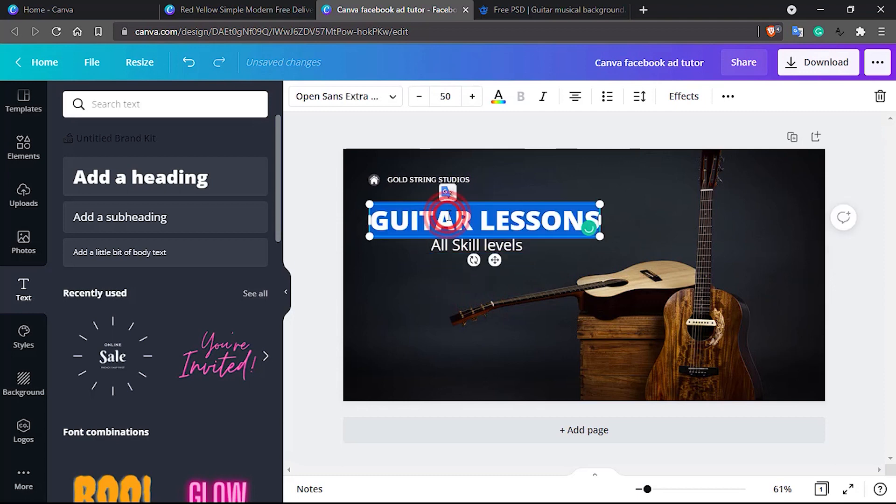
left_click(392, 97)
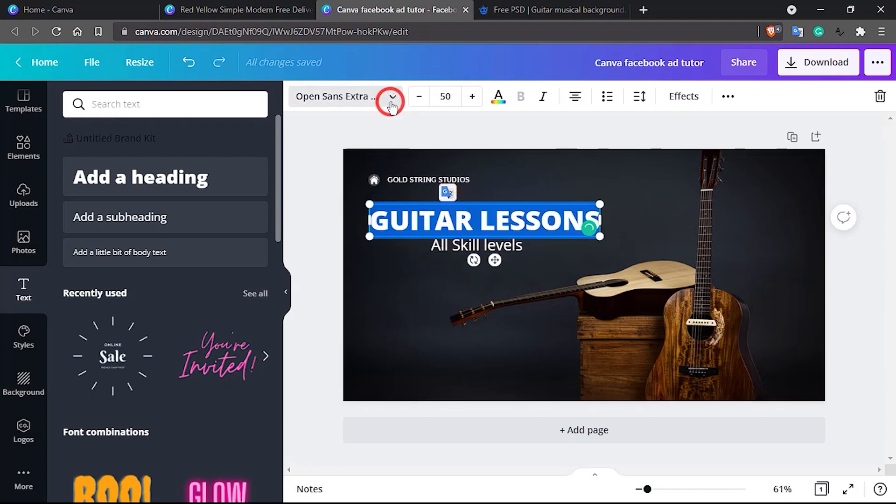
left_click(74, 241)
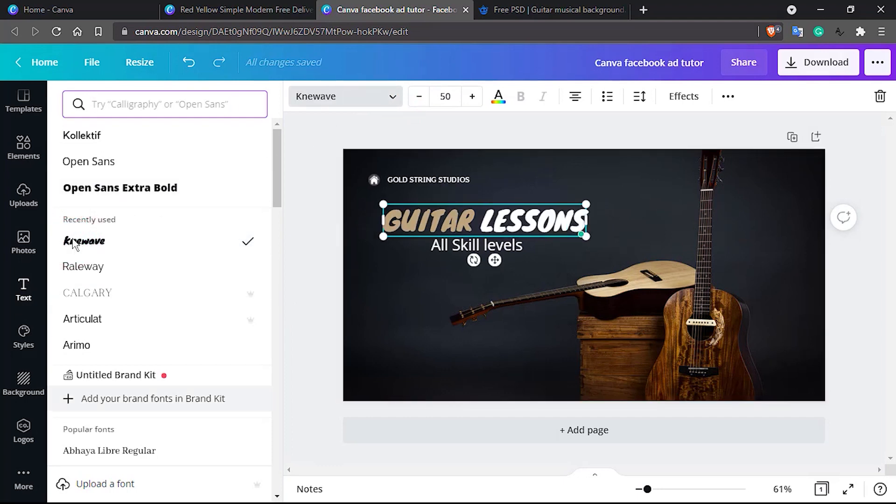
left_click(141, 189)
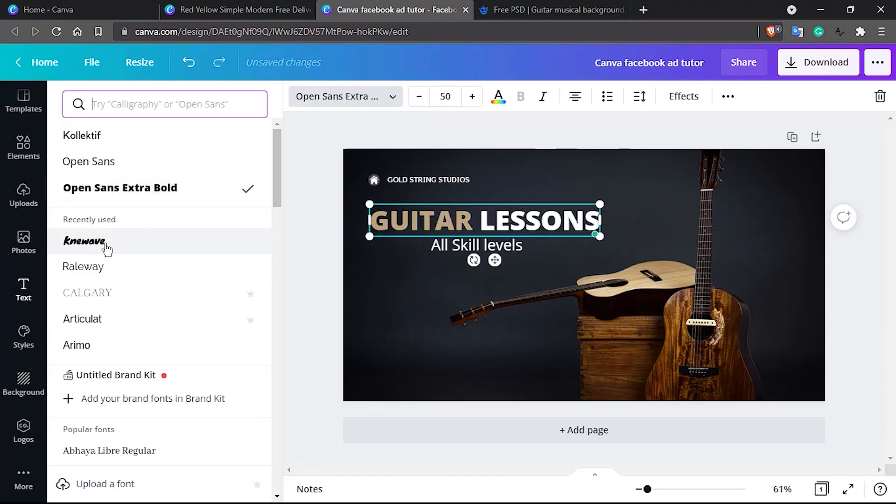
- Try Raleway, Archivo Black and Knewave on the GUITAR LESSONS heading, and restore Open Sans Extra Bold
left_click(101, 273)
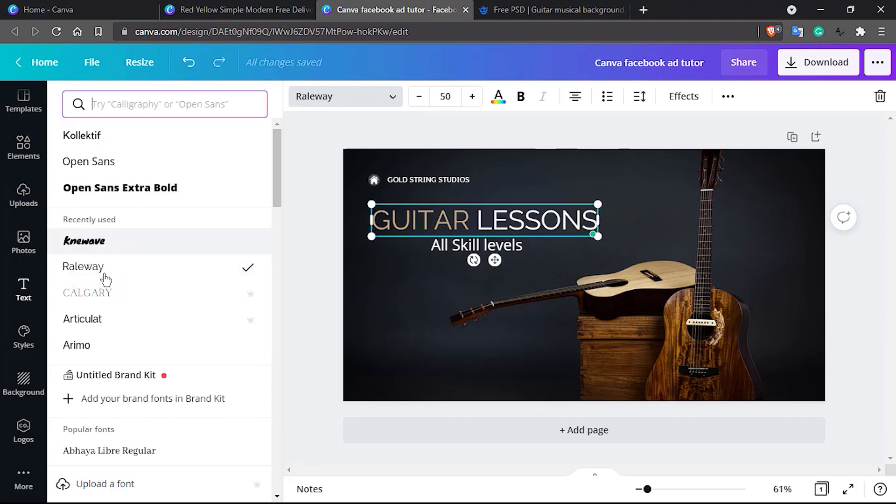
scroll(162, 358, "down", 7)
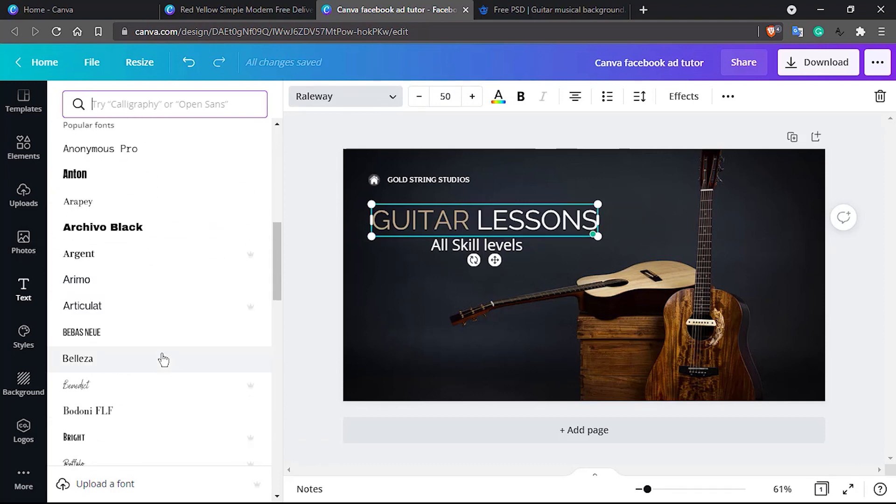
left_click(146, 241)
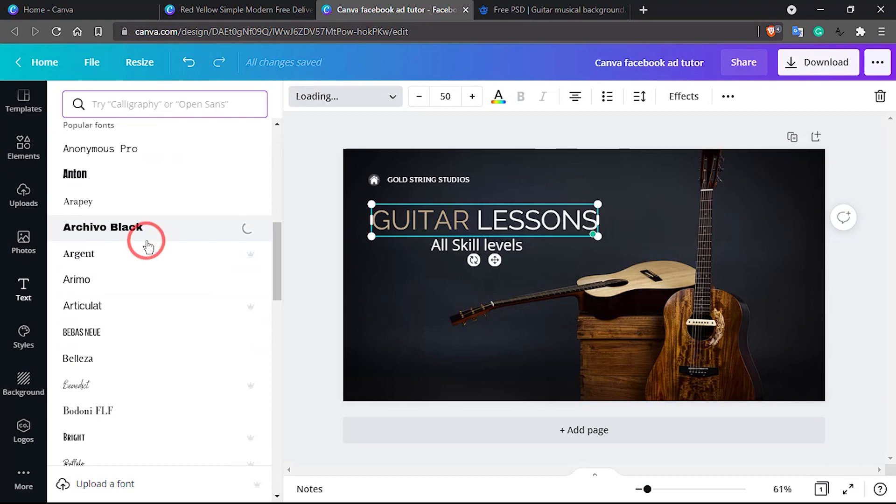
scroll(161, 296, "up", 5)
scroll(161, 295, "up", 3)
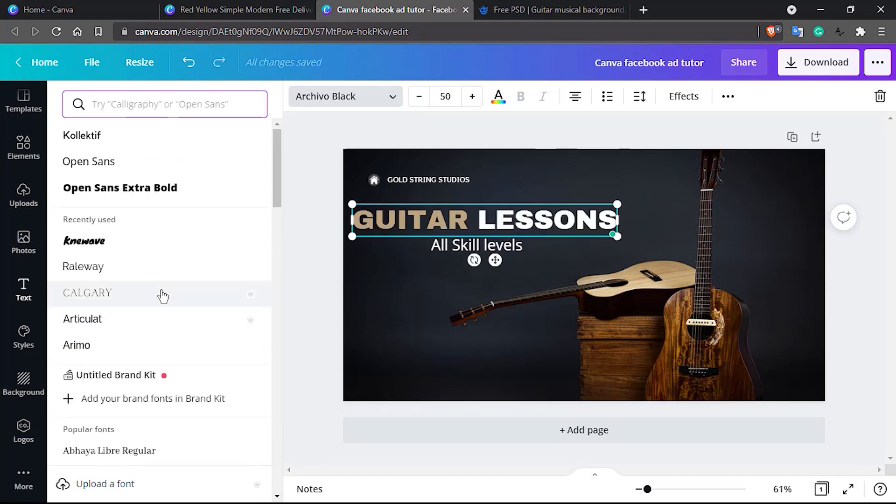
left_click(131, 189)
left_click(116, 251)
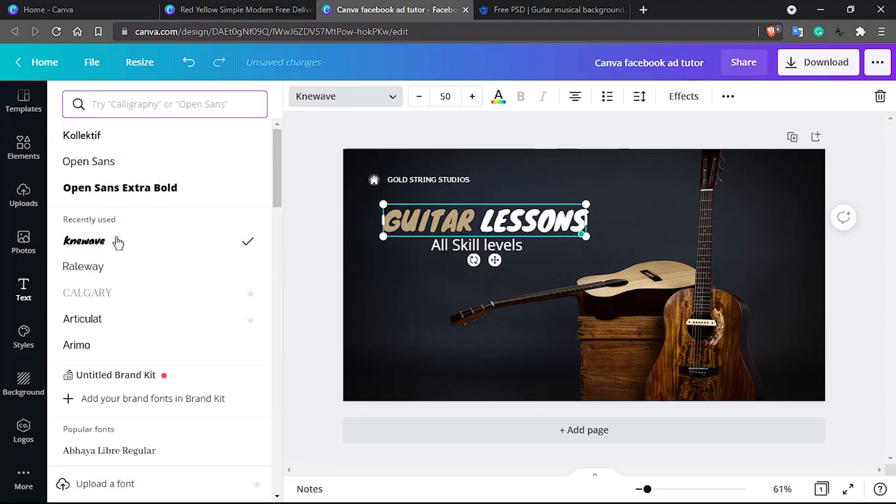
left_click(124, 189)
left_click(446, 263)
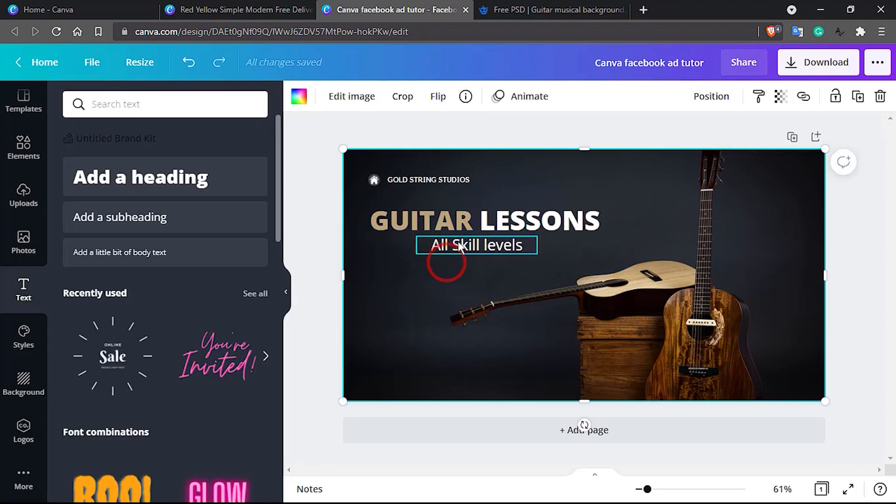
- Set the font of the All Skill levels text to Raleway
double_click(456, 248)
left_click(397, 96)
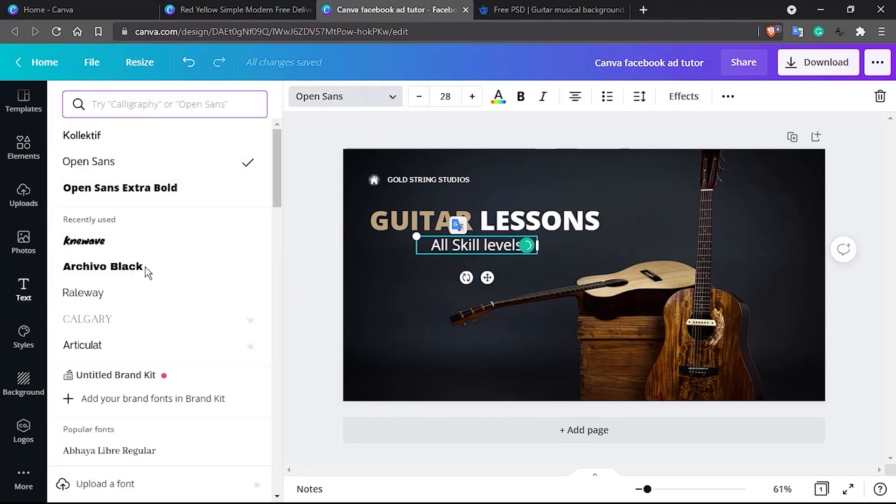
left_click(103, 293)
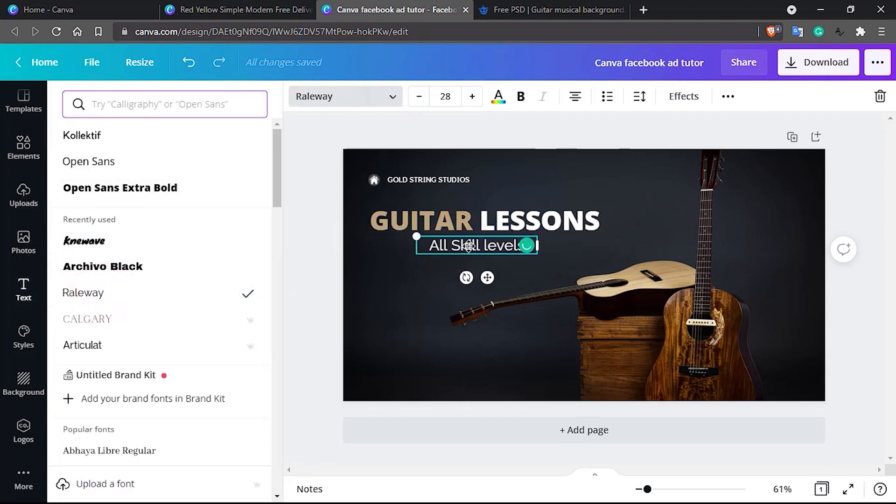
- Reduce the All Skill levels text to size 24 and nudge it slightly lower beneath the heading
double_click(468, 246)
double_click(437, 246)
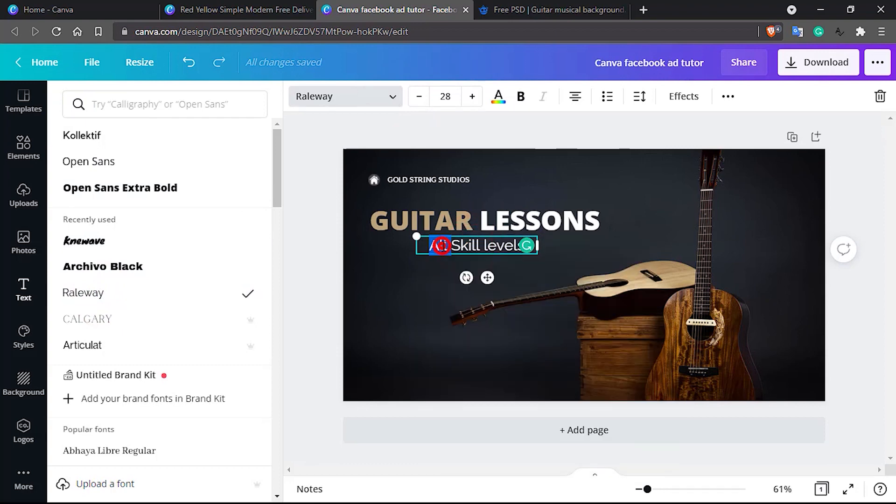
key("ctrl+a")
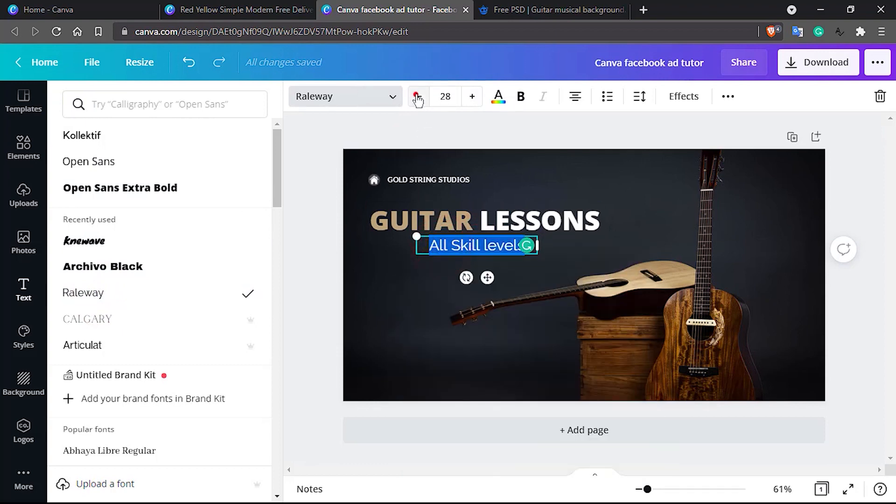
left_click(417, 97)
left_click(417, 97)
left_click(416, 97)
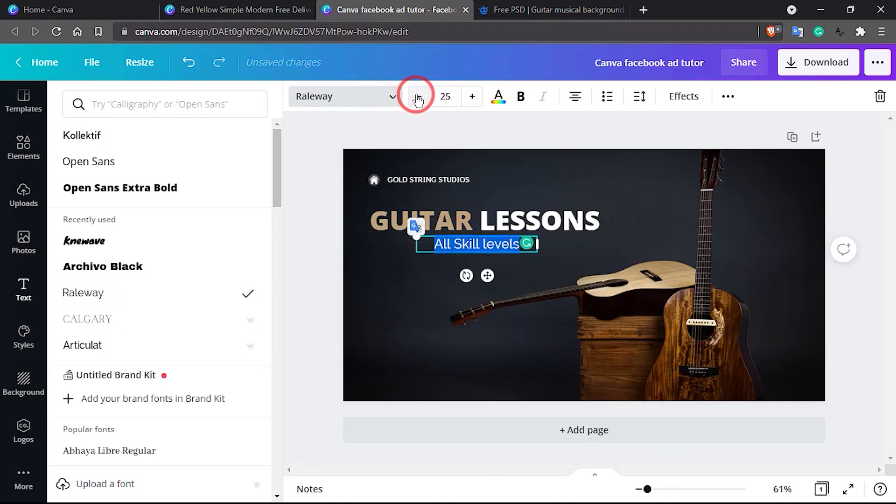
left_click(418, 98)
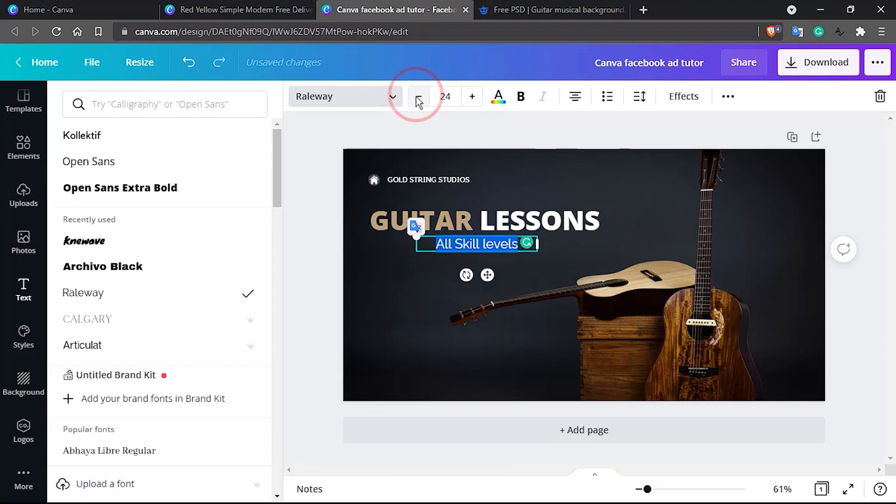
left_click(394, 277)
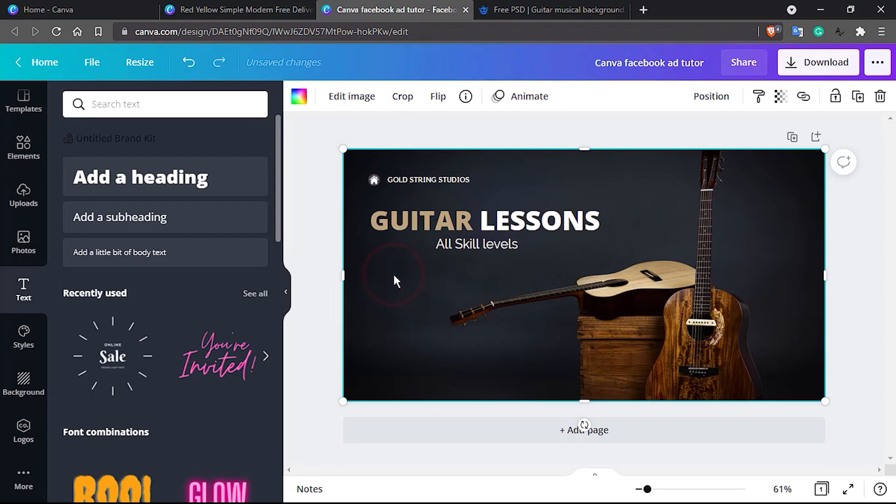
left_click(463, 246)
left_click_drag(463, 250, 462, 248)
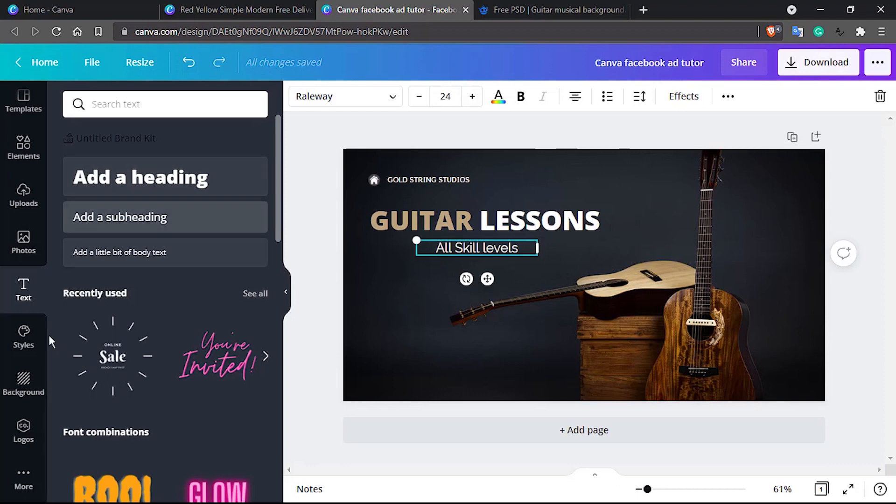
- Check the sale banner in the red reference template, and search the elements library for "rectangle" in the guitar ad design
left_click(275, 7)
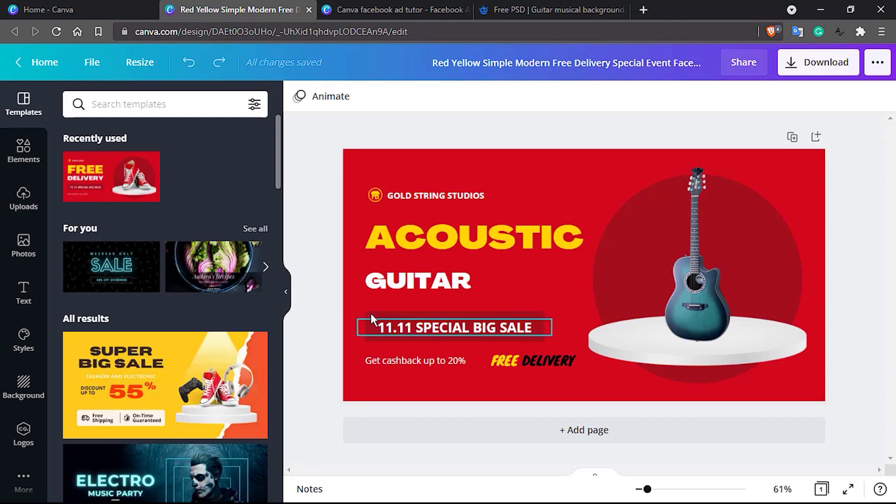
left_click(392, 7)
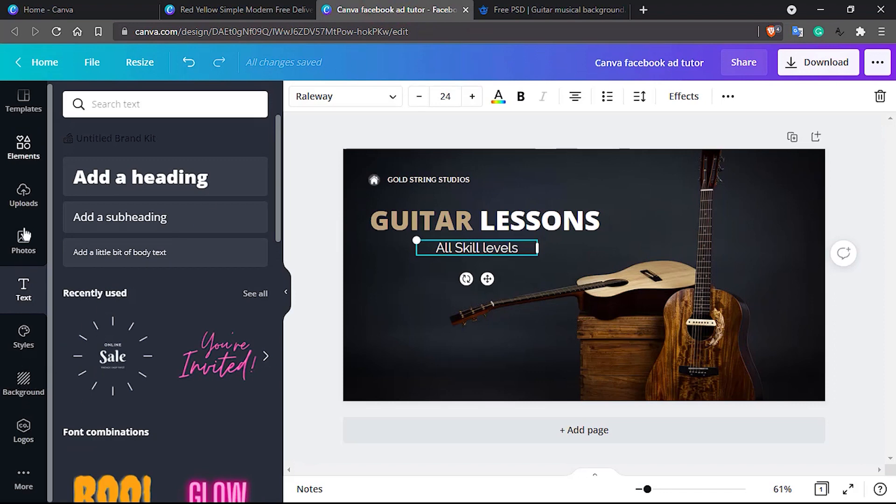
left_click(25, 155)
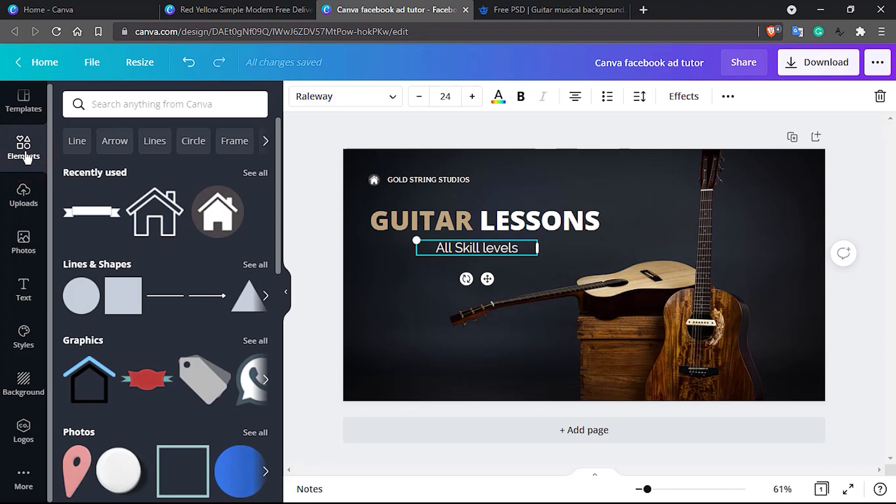
left_click(118, 104)
type("re")
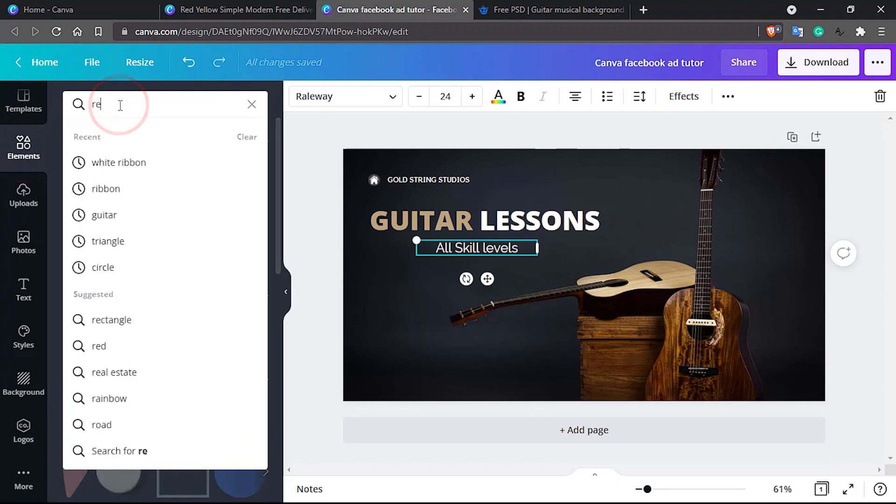
type("ctangle")
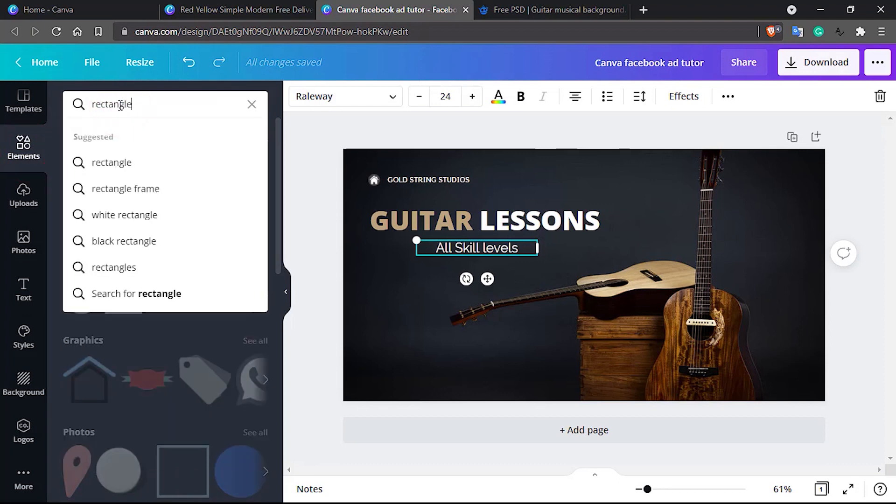
key("Return")
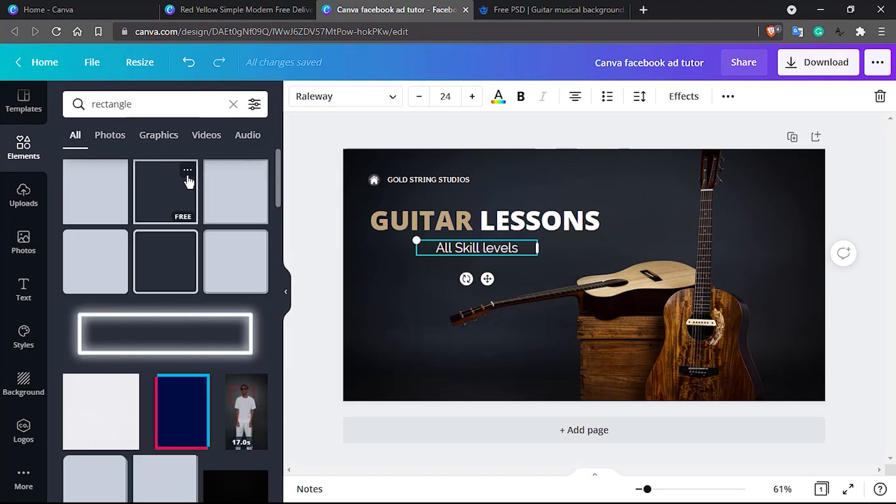
- Browse the rectangle results and add the plain solid square to the lower-left area of the ad
scroll(104, 312, "down", 2)
scroll(140, 336, "down", 5)
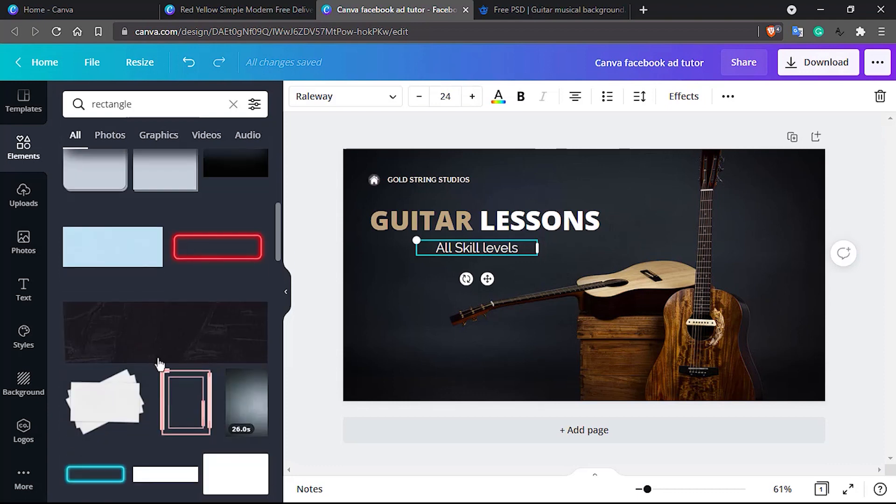
scroll(159, 363, "down", 3)
scroll(177, 375, "down", 4)
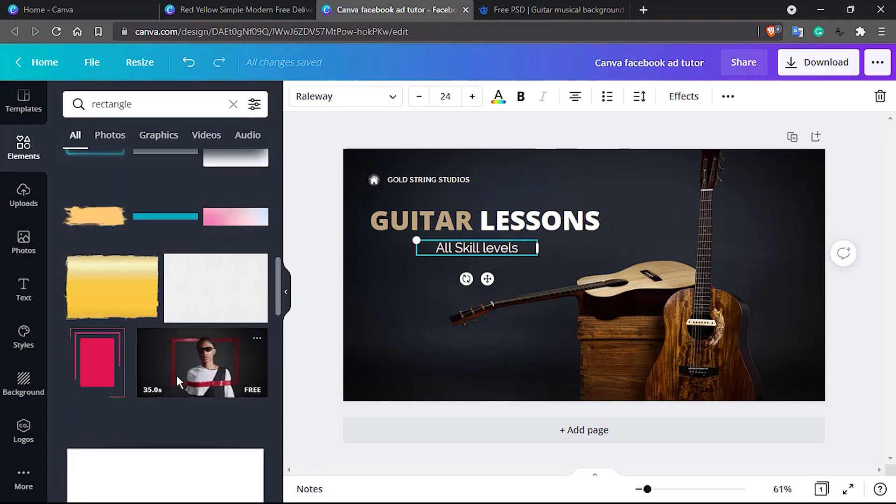
scroll(177, 376, "down", 4)
scroll(177, 375, "up", 14)
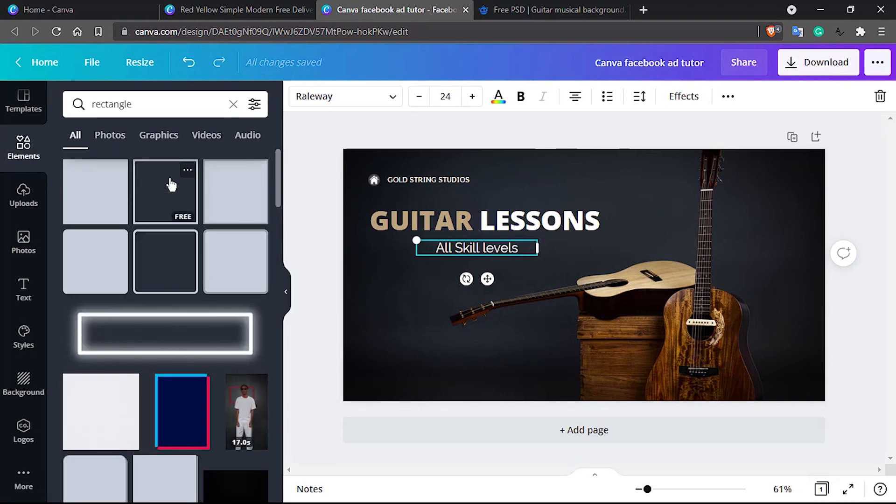
scroll(131, 257, "down", 3)
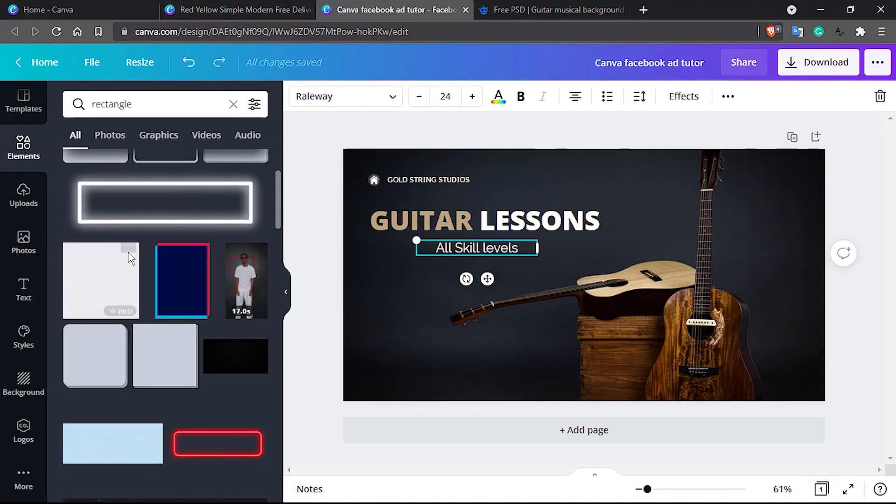
scroll(130, 256, "up", 3)
left_click_drag(110, 187, 400, 299)
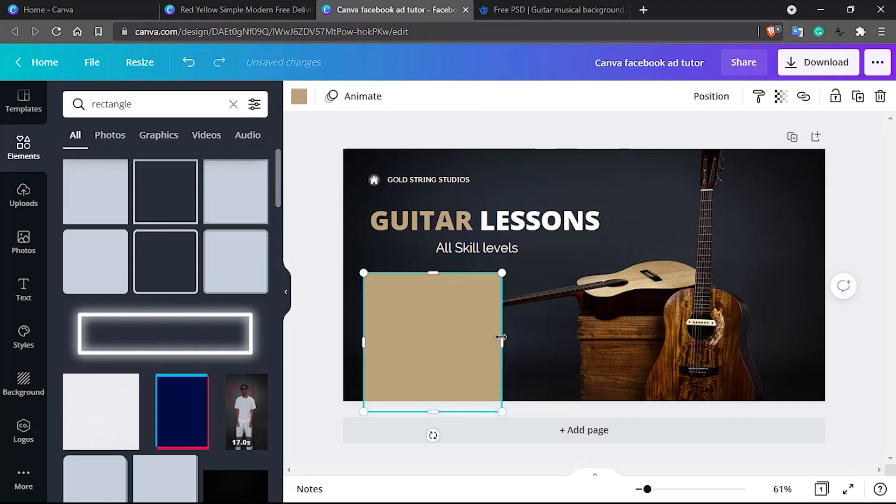
- Resize the square into a banner about 487 wide and 94 high, aligned with the heading's left edge near the ad's bottom
left_click_drag(501, 337, 624, 340)
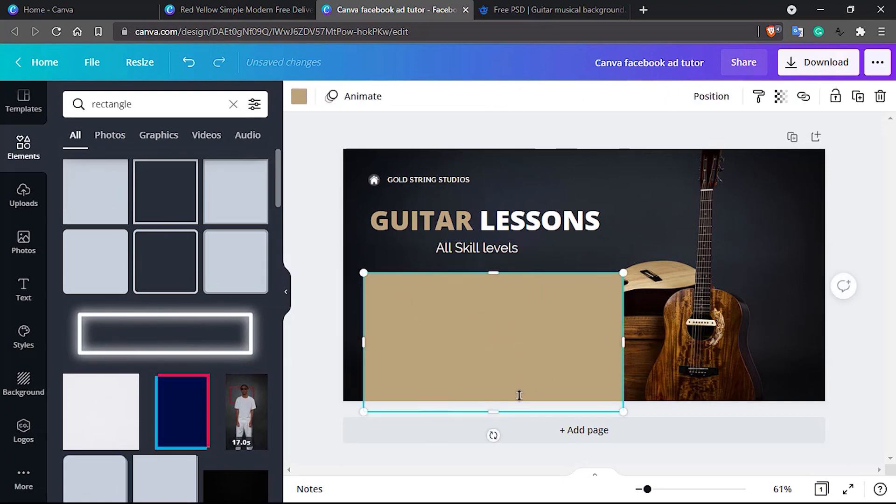
left_click_drag(496, 411, 488, 358)
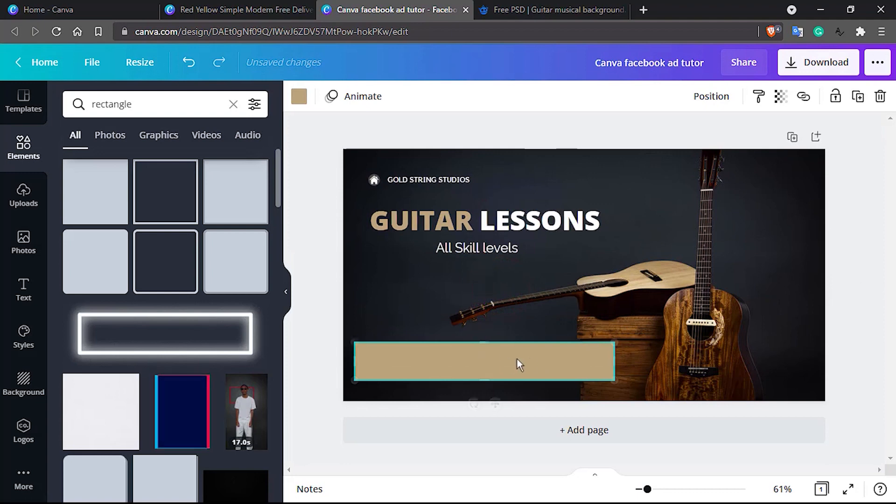
left_click_drag(616, 361, 552, 363)
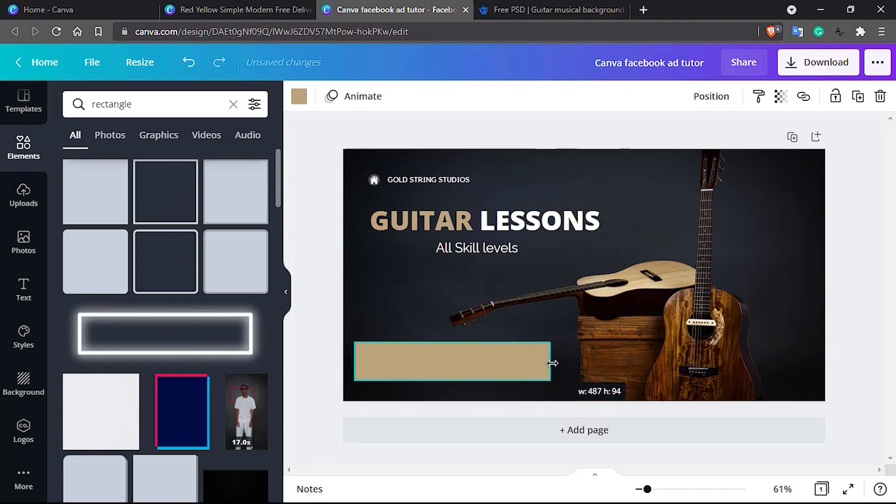
left_click_drag(435, 362, 444, 359)
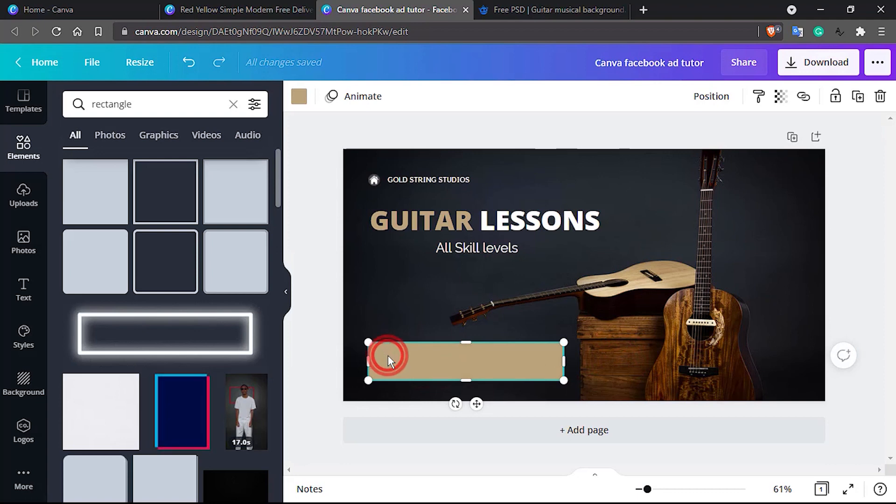
- Try light gray on the banner rectangle, and fill it with the dark slate colour from the photo colors
left_click(300, 98)
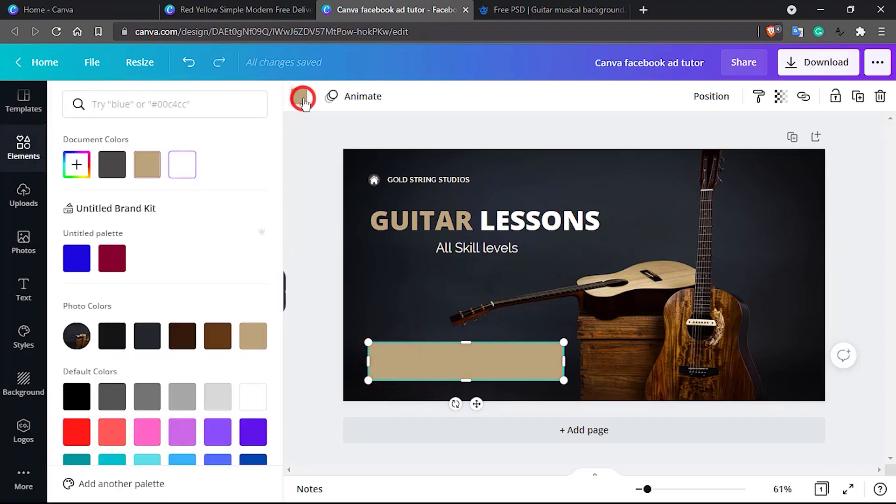
left_click(219, 402)
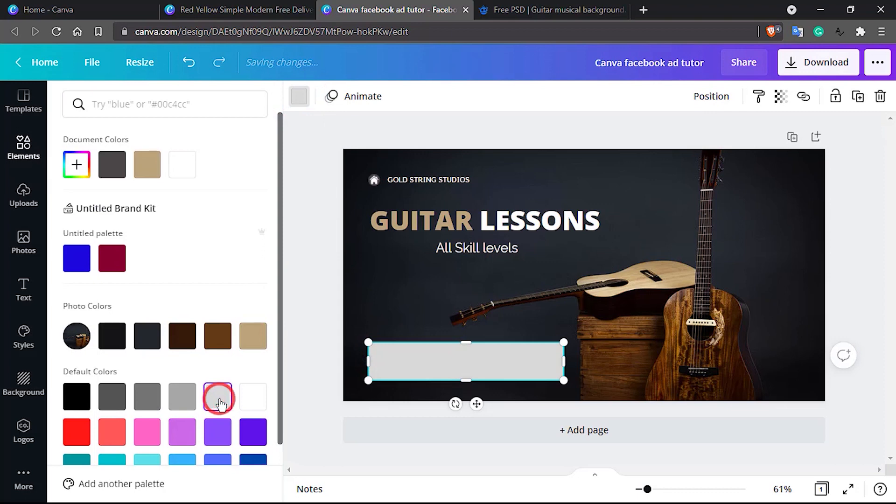
left_click(146, 345)
left_click(386, 316)
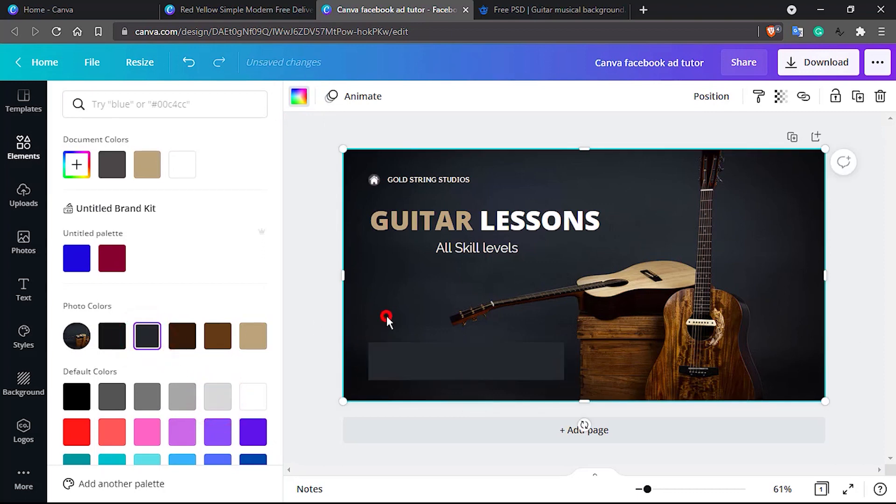
left_click(402, 364)
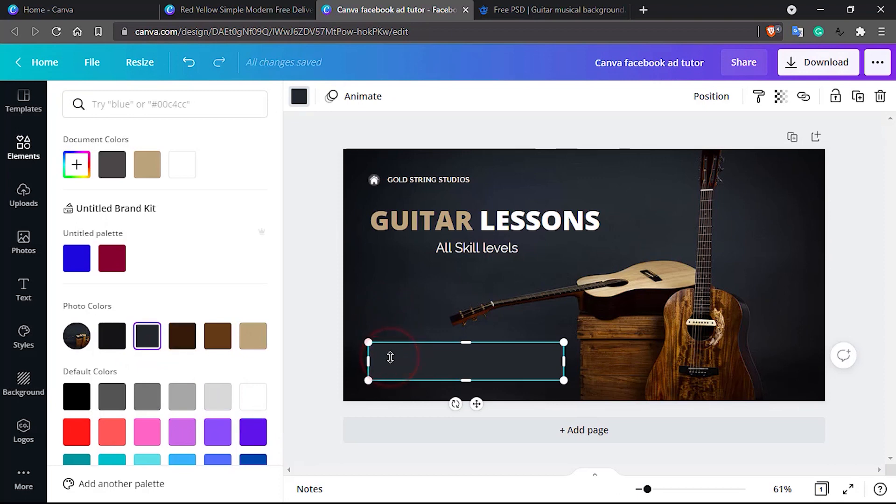
- Add a subheading just below the banner rectangle reading "25% OFF on all course"
left_click(29, 288)
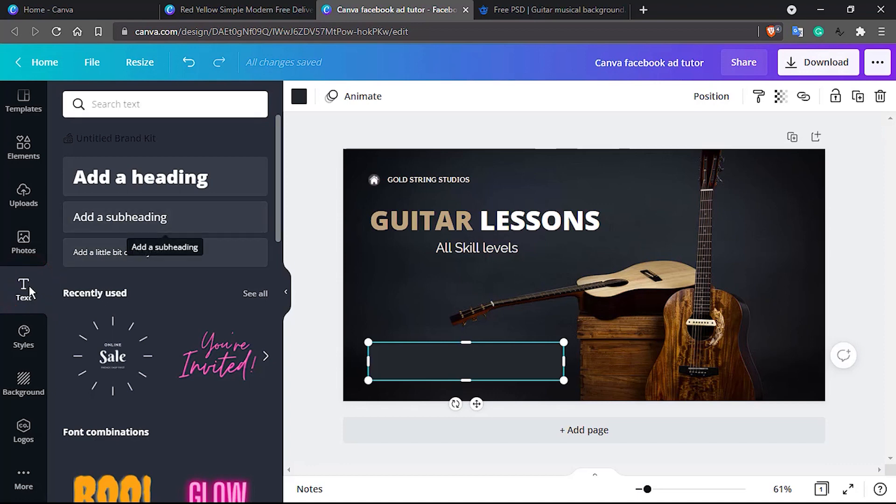
left_click_drag(236, 217, 367, 323)
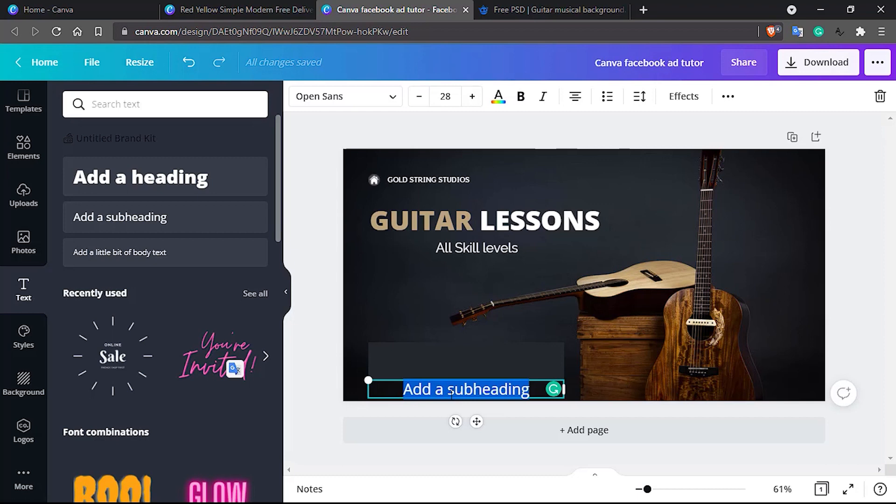
type("B")
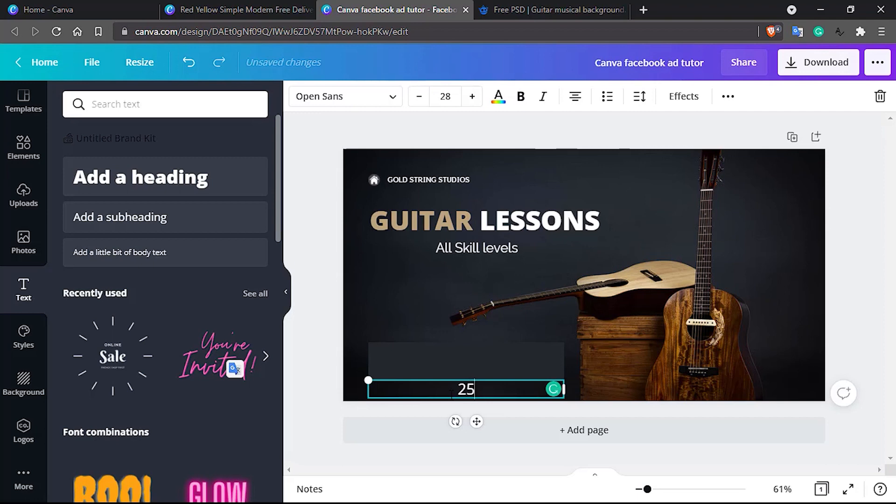
type("25% O")
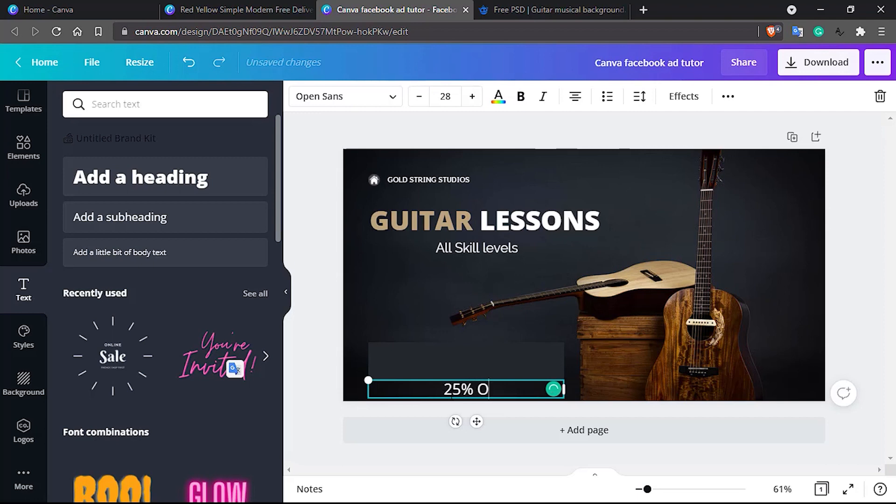
type("FF on a")
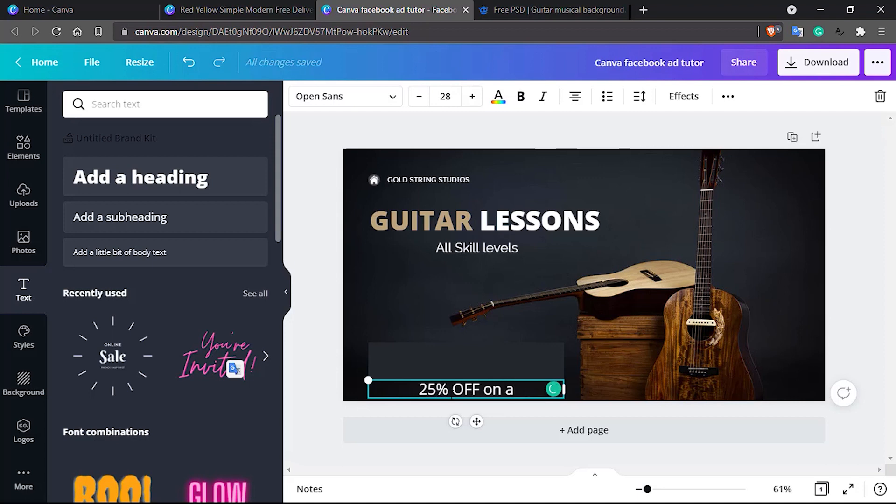
type("ll course")
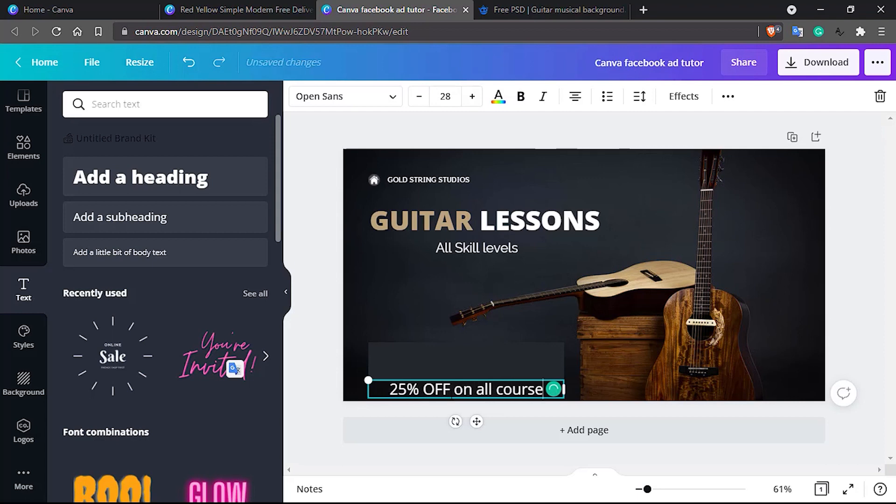
left_click(385, 304)
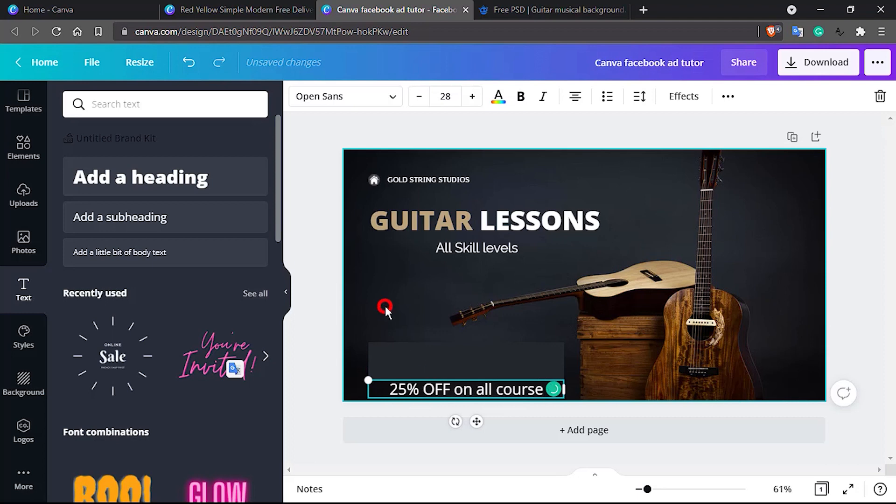
- Move the 25% OFF text onto the dark rectangle, and reduce the rectangle's height slightly to fit around it
left_click(446, 389)
left_click_drag(446, 389, 445, 358)
left_click(449, 374)
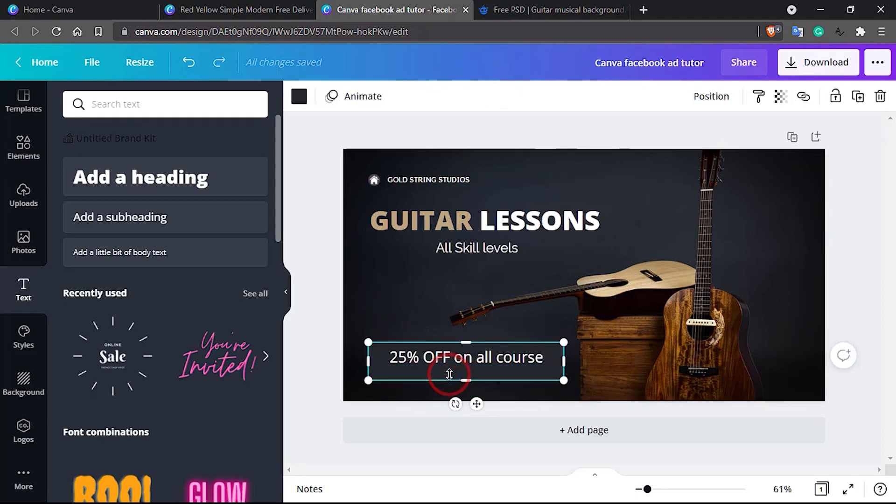
left_click_drag(473, 381, 473, 365)
left_click(472, 362)
- Set the font of the 25% OFF text to Raleway and convert it to uppercase
double_click(456, 359)
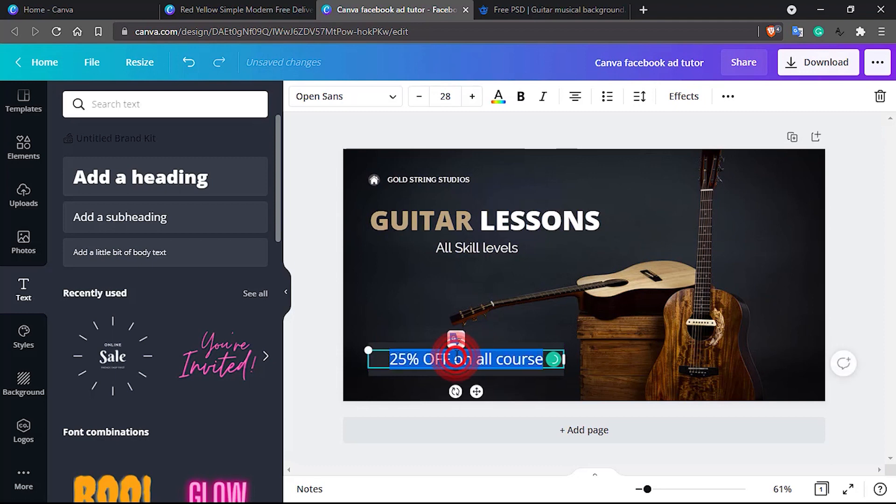
left_click(396, 97)
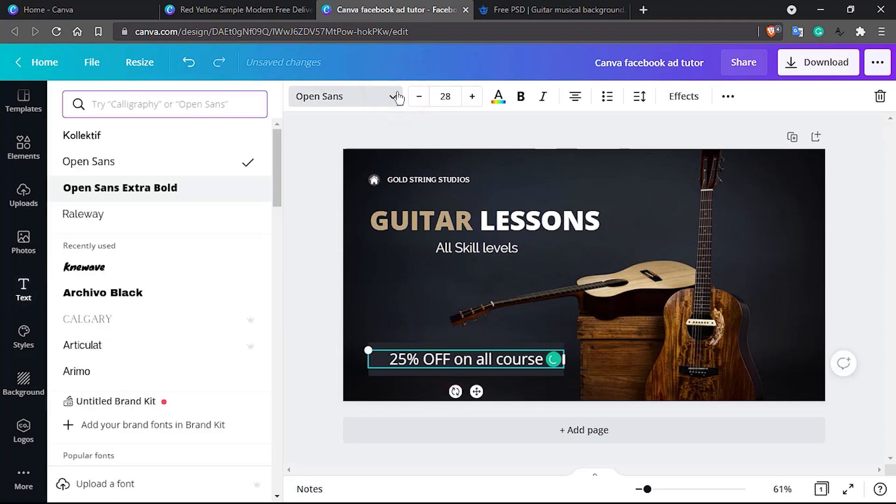
left_click(87, 216)
double_click(464, 358)
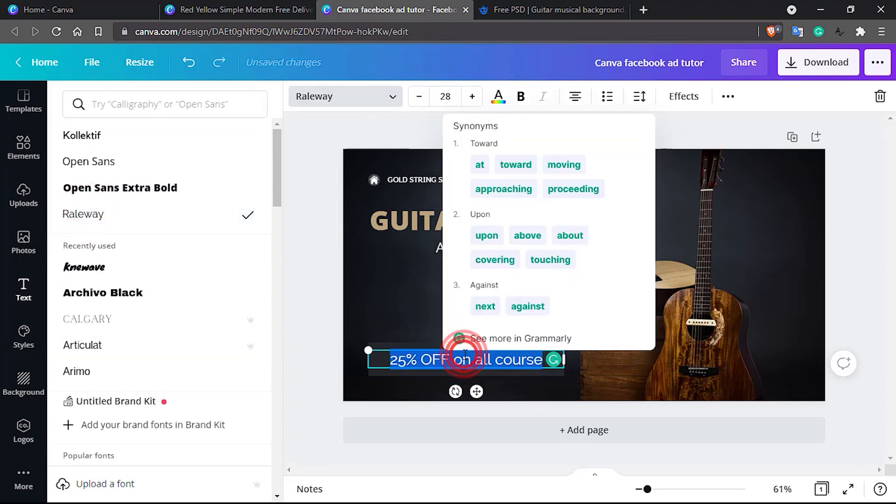
left_click(727, 97)
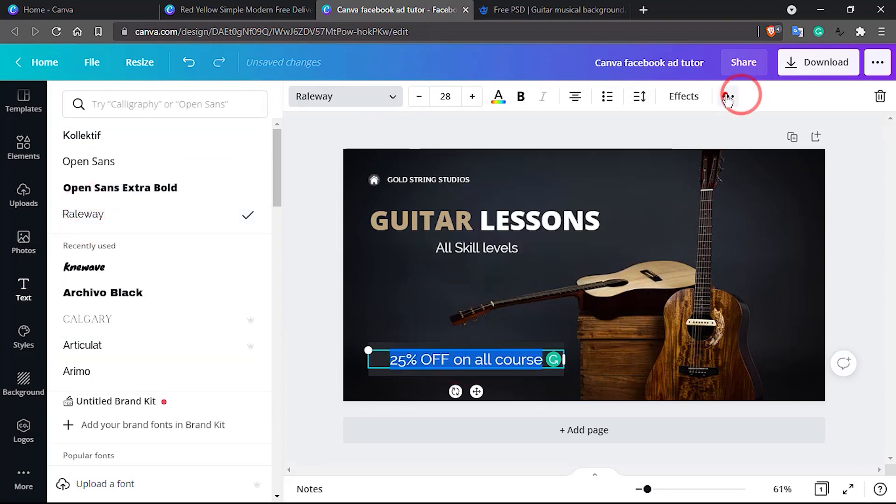
left_click(448, 128)
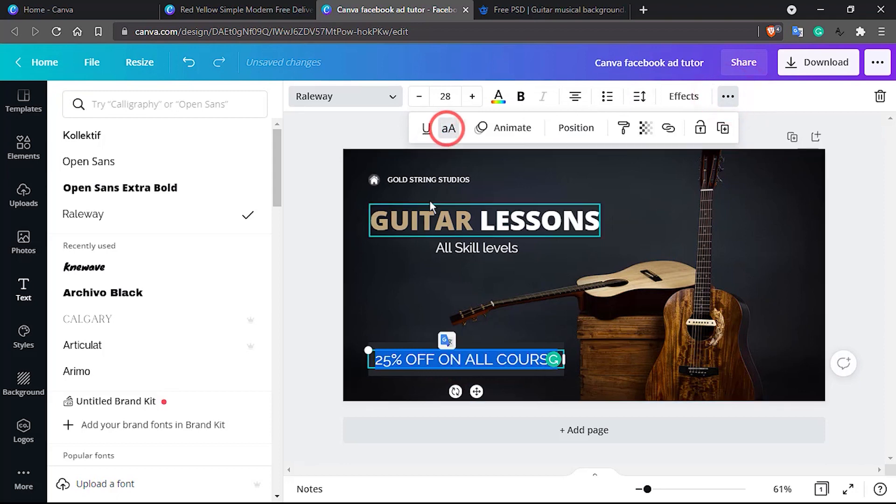
left_click(398, 332)
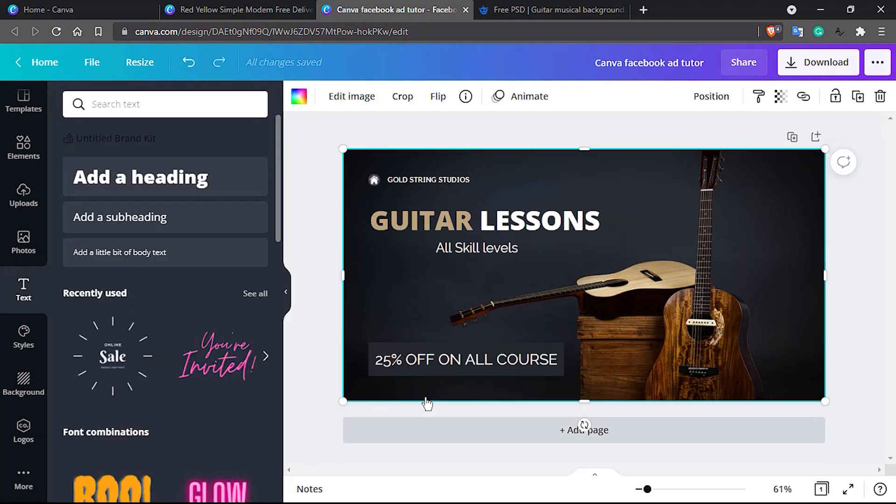
- Group the 25% OFF text with its dark rectangle so they move as one banner
left_click(433, 359)
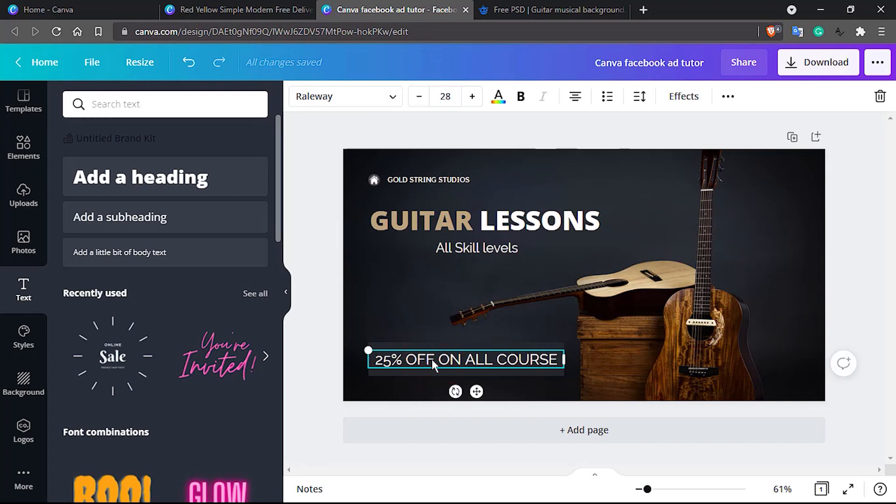
left_click(464, 346)
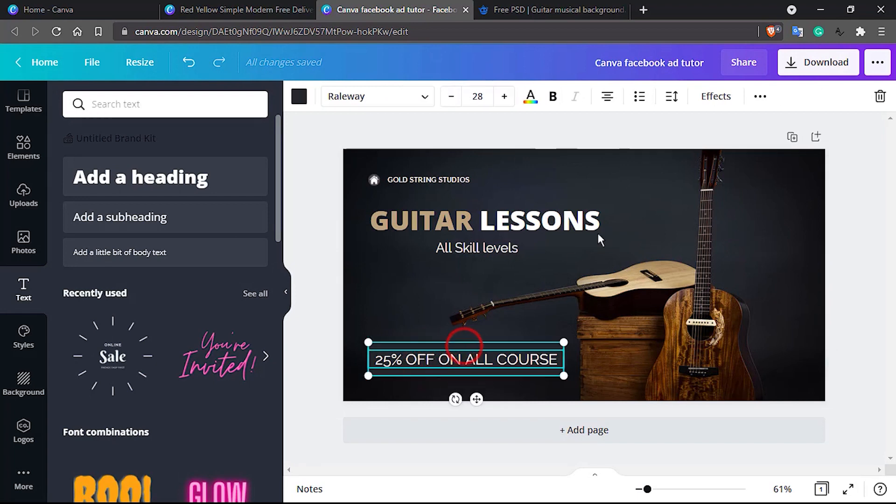
left_click(761, 97)
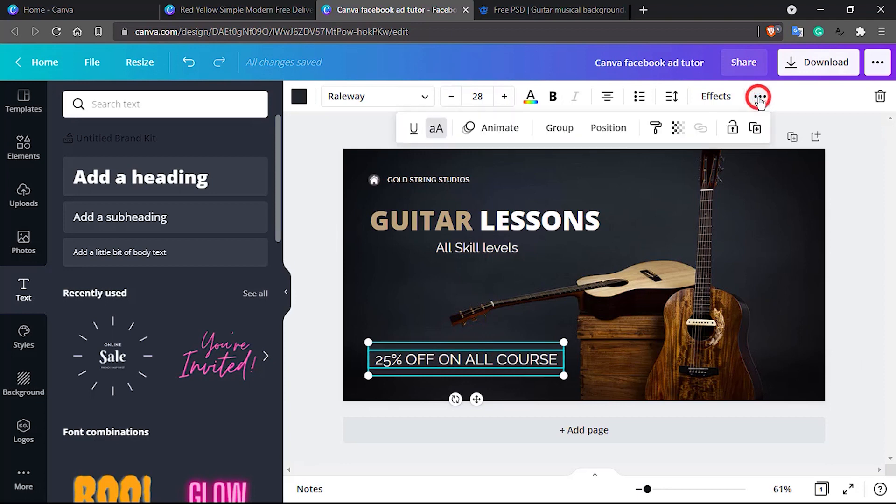
left_click(559, 136)
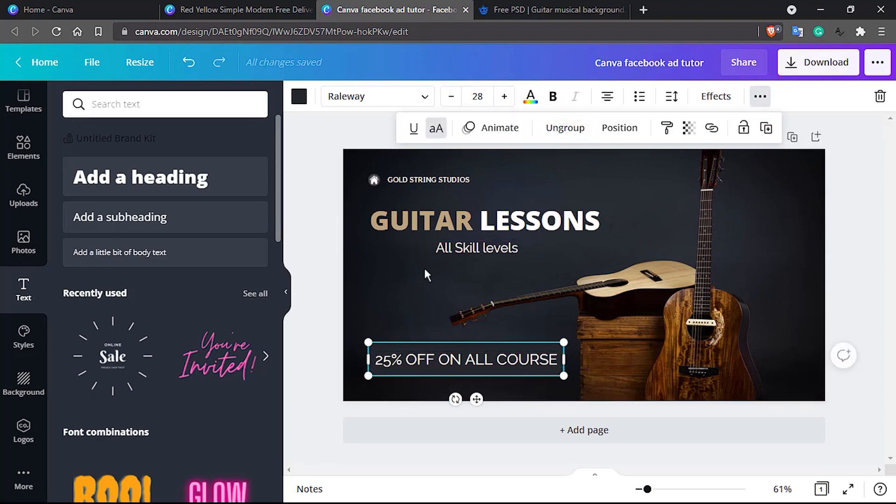
left_click(395, 298)
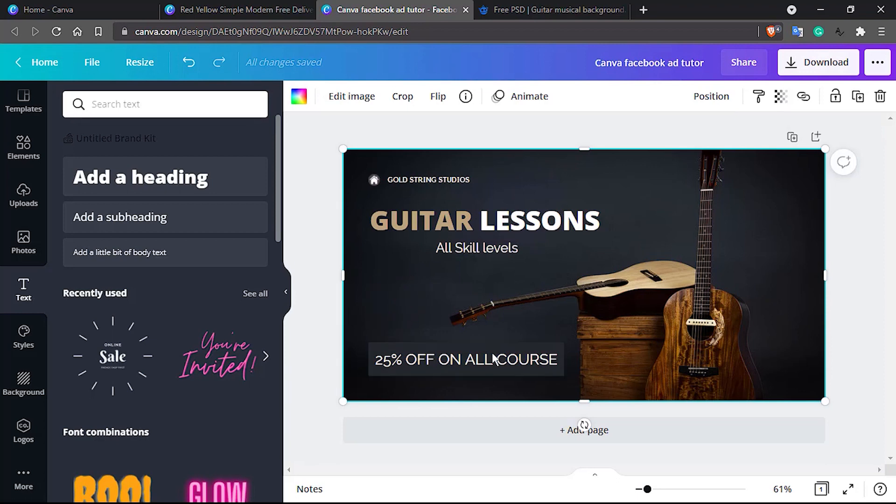
left_click(508, 363)
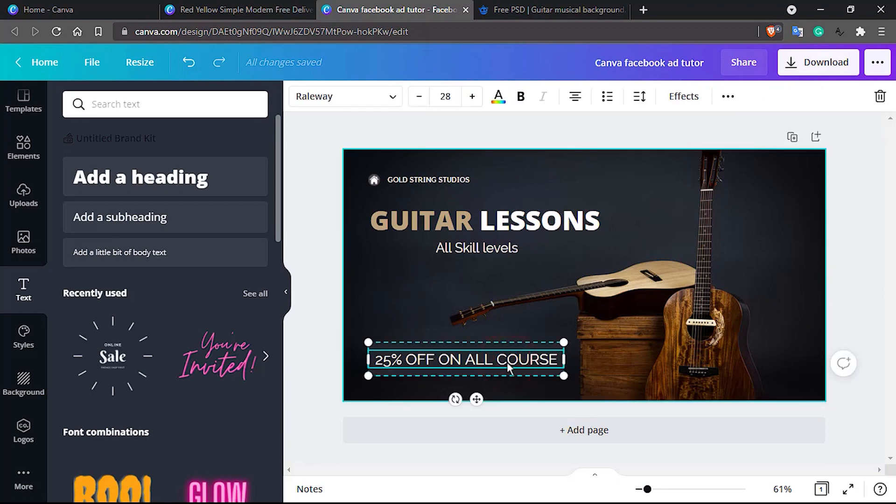
mouse_move(482, 369)
left_mouse_down()
mouse_move(471, 336)
mouse_move(469, 360)
mouse_move(482, 367)
left_mouse_up()
left_click(432, 277)
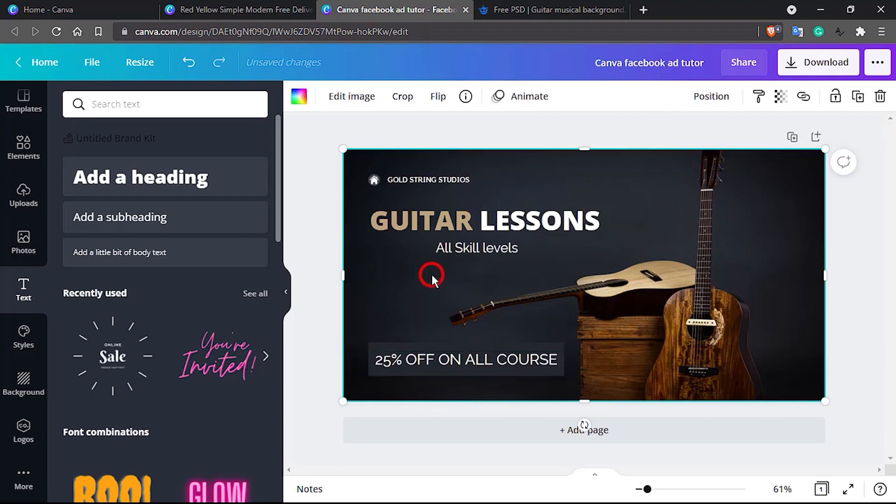
- Search the elements for "white ribbon" and place the flat folded white ribbon just below the "All Skill levels" subheading
left_click(23, 145)
double_click(140, 105)
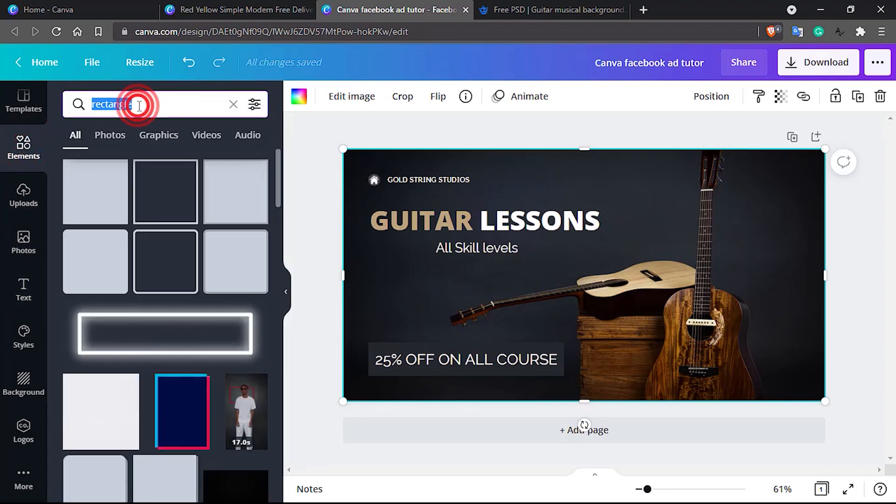
type("ribbon")
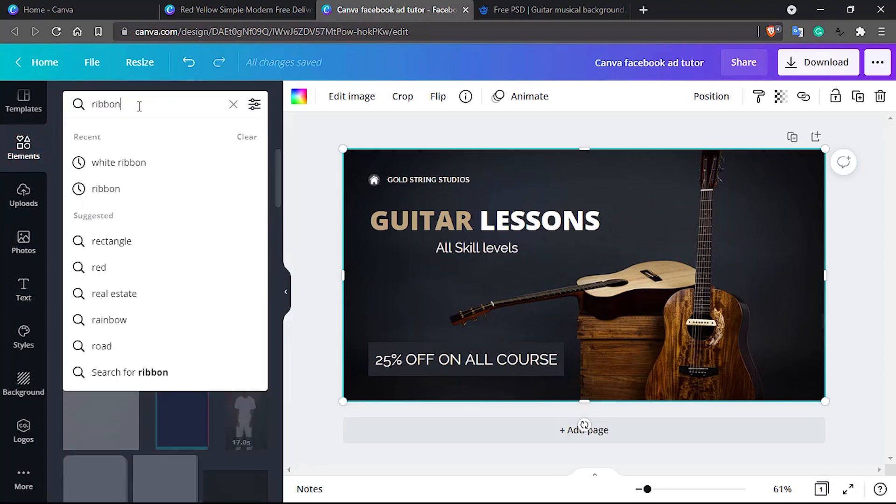
left_click(146, 171)
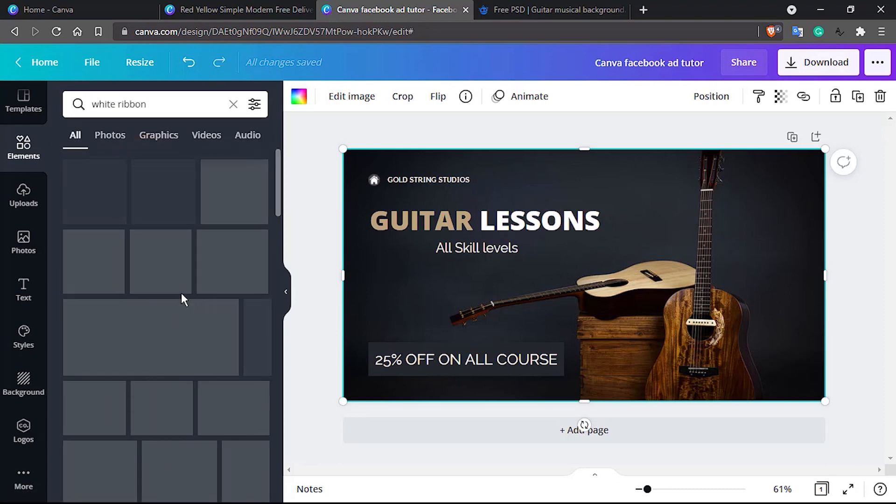
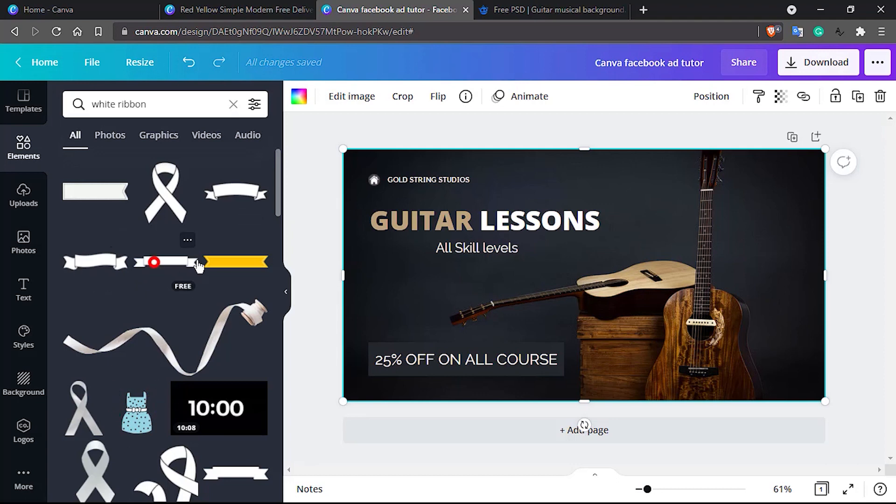
left_click_drag(198, 265, 398, 292)
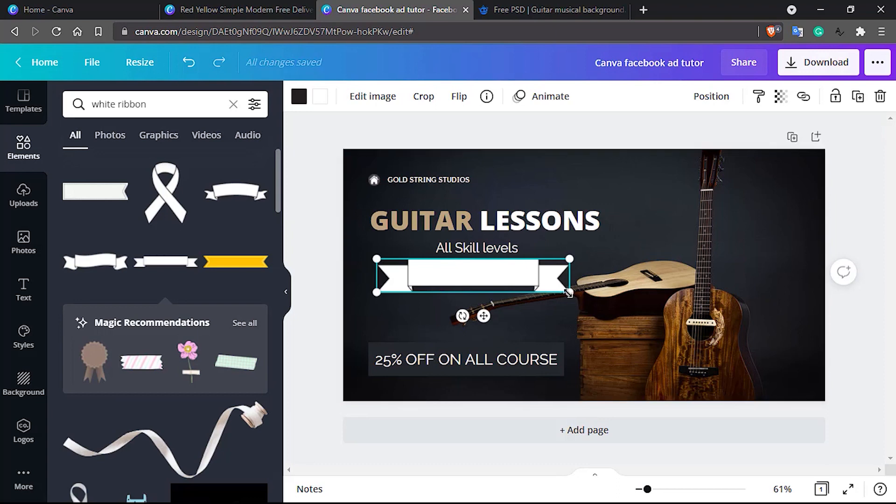
- Shrink the white ribbon to roughly half its size and move it aside onto the upright guitar's neck
left_click_drag(569, 293, 485, 262)
left_click(433, 267)
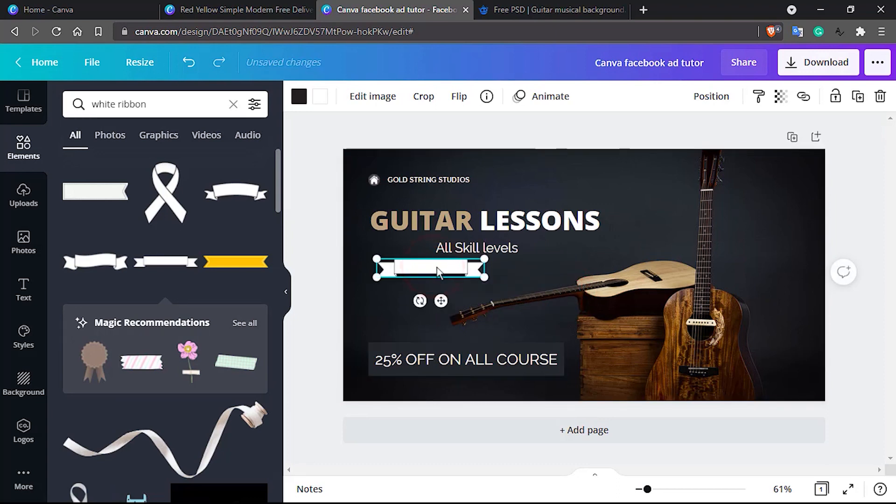
left_click_drag(562, 280, 691, 241)
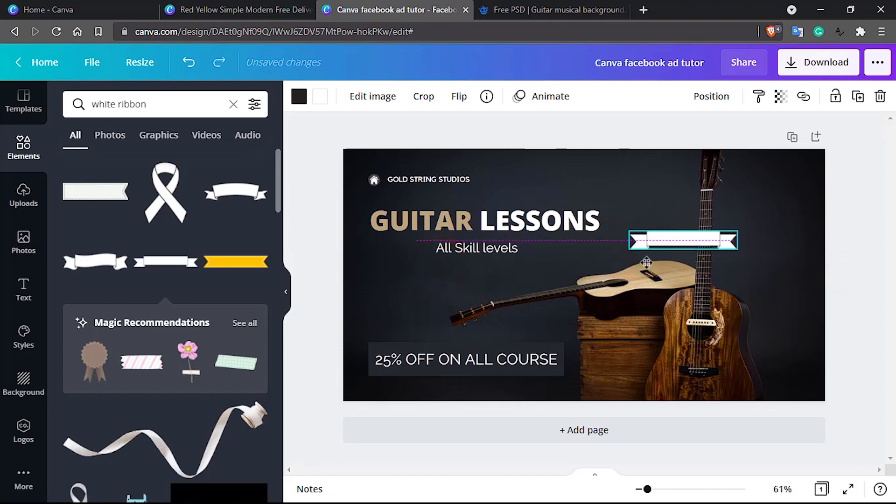
- Move the 25% OFF banner up beneath the "All Skill levels" subheading and shrink it to a little over half its width
left_click(444, 361)
left_click_drag(444, 371, 434, 291)
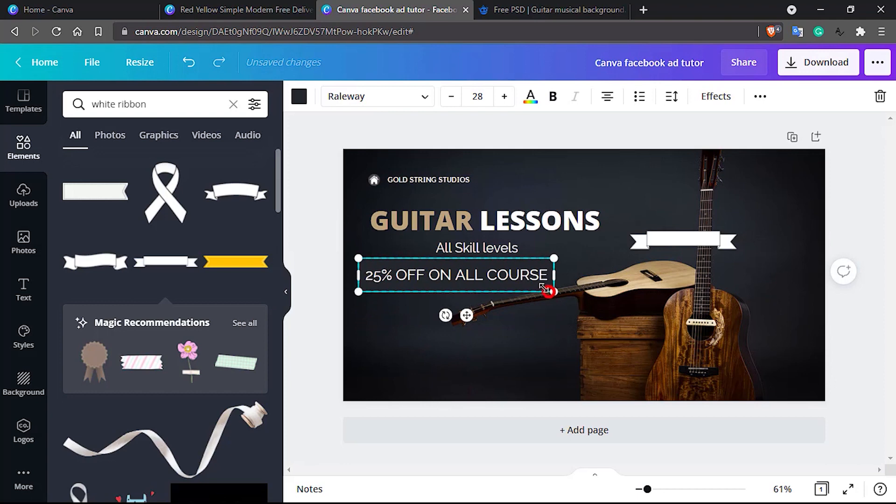
left_click_drag(544, 288, 435, 293)
left_click(421, 276)
left_click(502, 340)
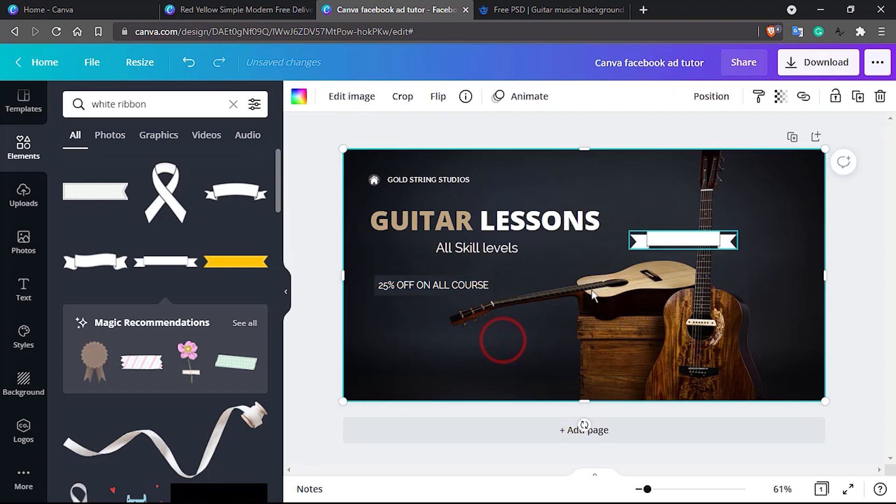
- Move the ribbon to the ad's bottom edge below the 25% OFF banner, and try brown, gray and dark slate on its white part
left_click_drag(682, 244, 462, 386)
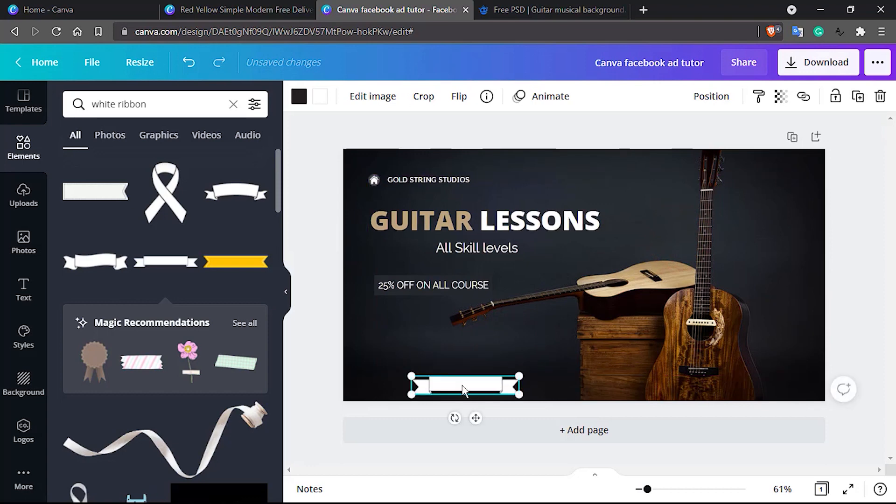
left_click(320, 96)
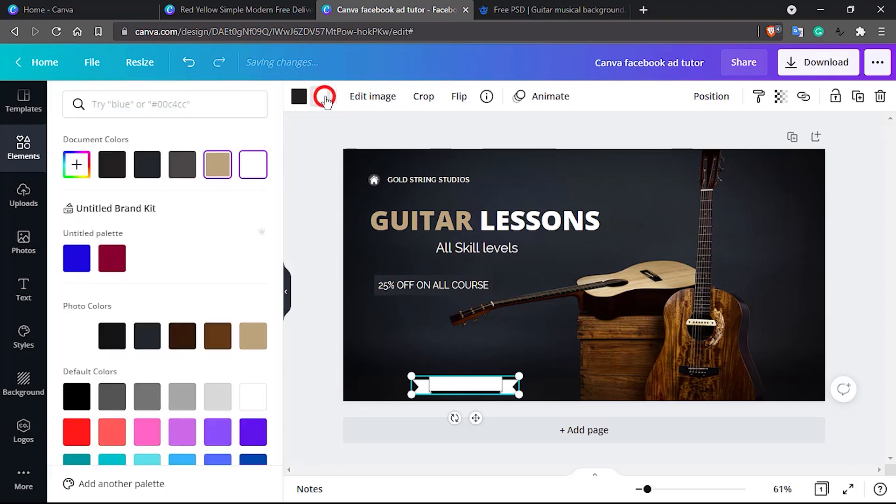
left_click(211, 346)
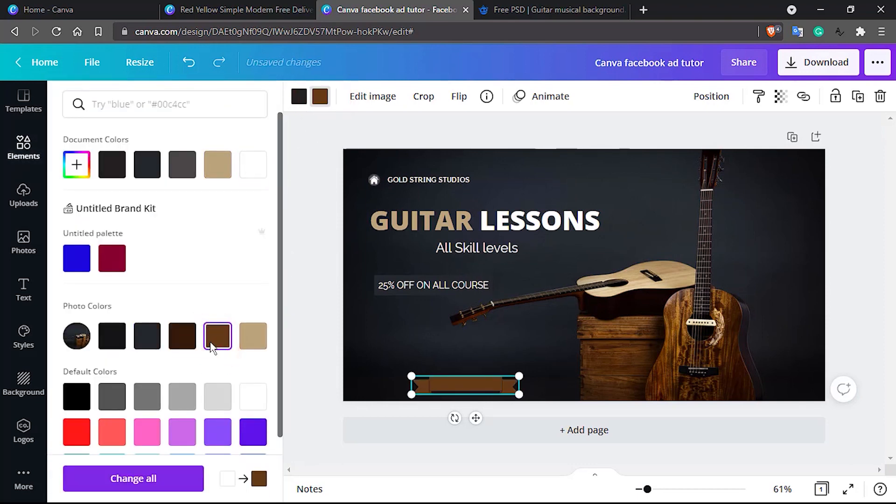
scroll(194, 341, "down", 2)
left_click(145, 324)
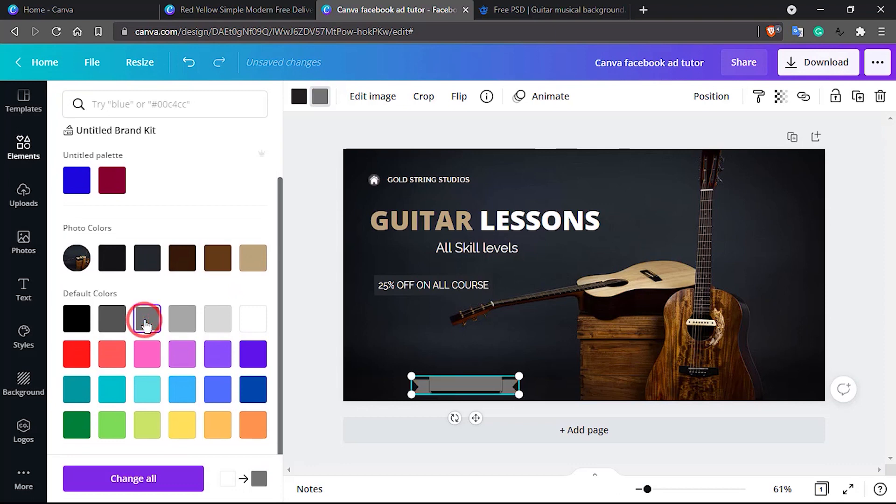
left_click(143, 265)
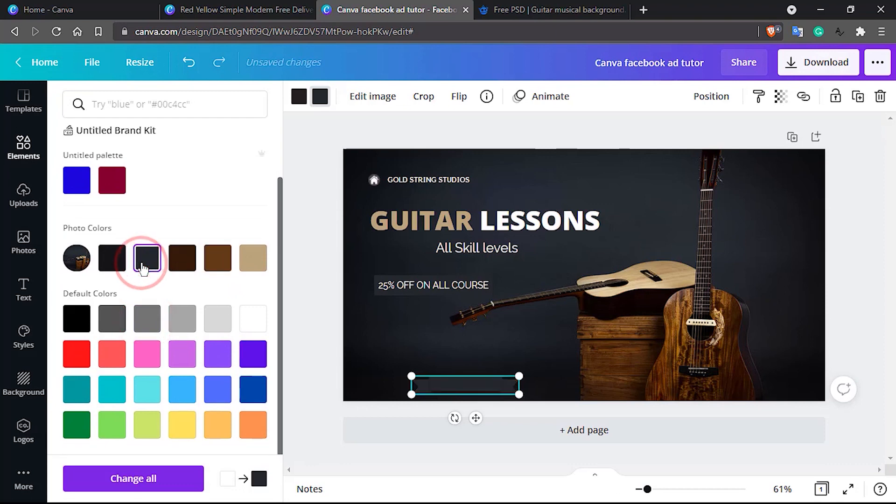
- Try white on the ribbon, fill it with light gray from the default colors, and enlarge it slightly
left_click(246, 327)
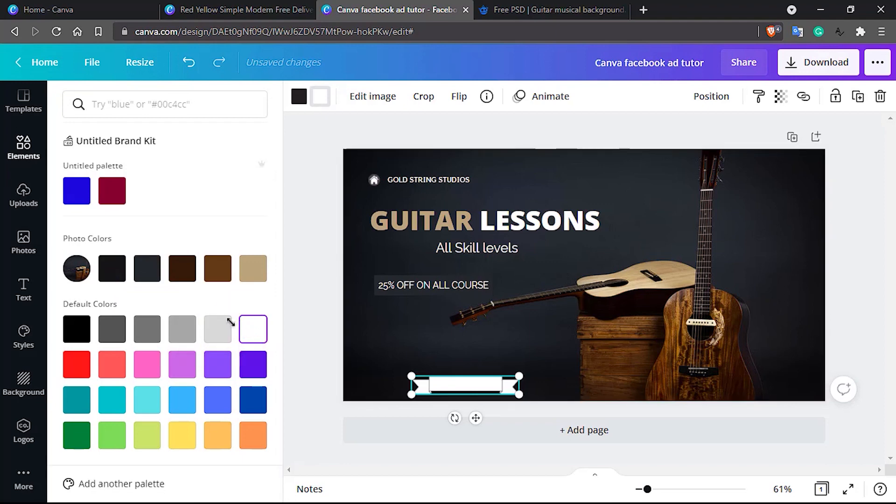
left_click(215, 328)
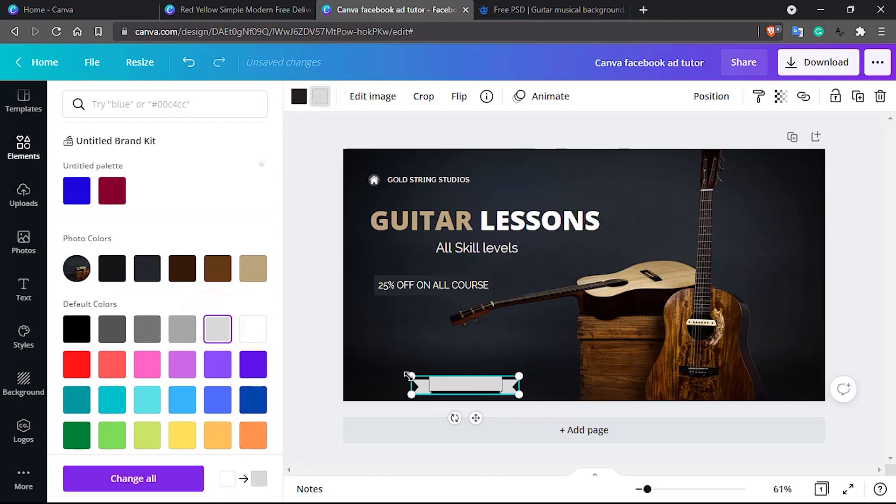
left_click_drag(409, 375, 401, 373)
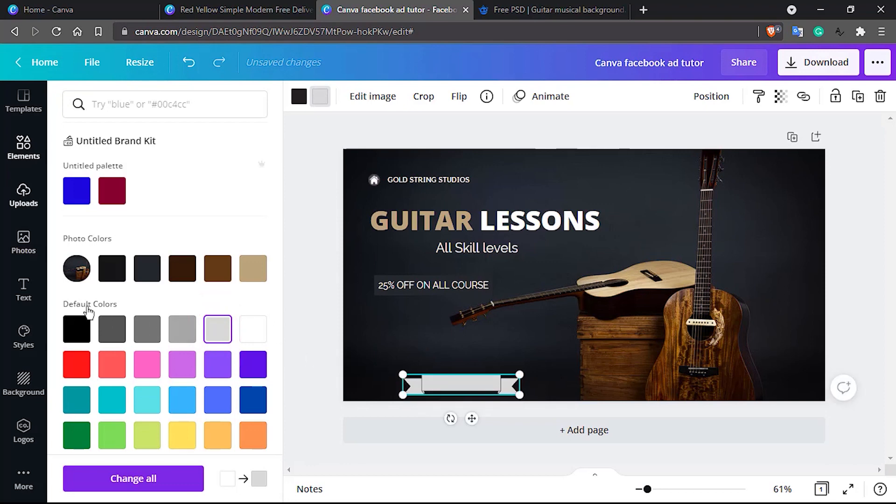
- Add body text reading "BOOK YOUR SEAT NOW" and move it onto the light gray ribbon
left_click(22, 292)
left_click(150, 255)
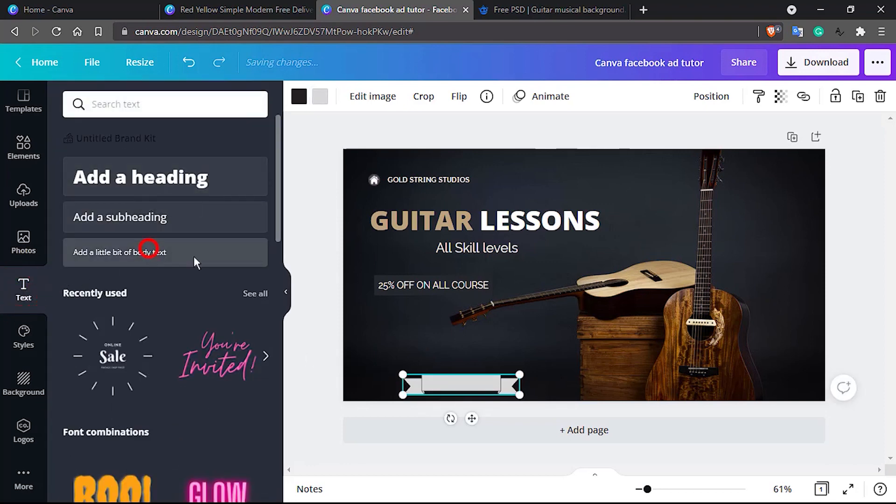
type("Book")
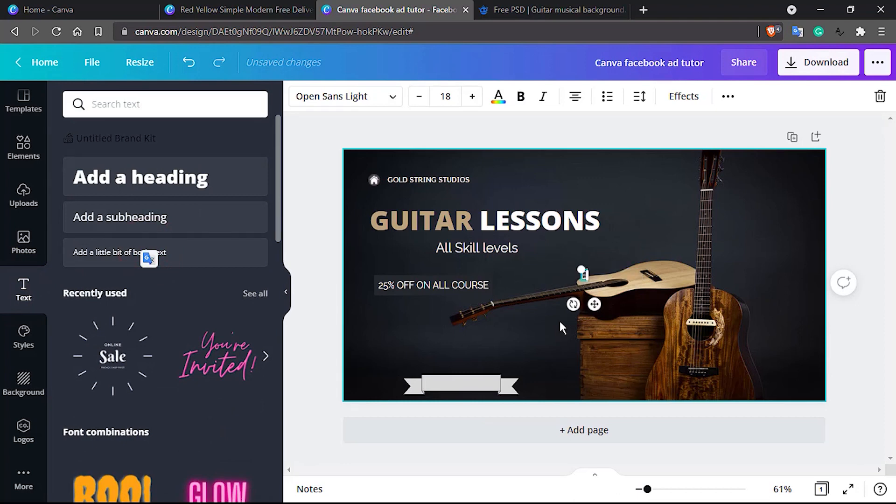
key("BackSpace")
key("BackSpace")
key("BackSpace")
key("BackSpace")
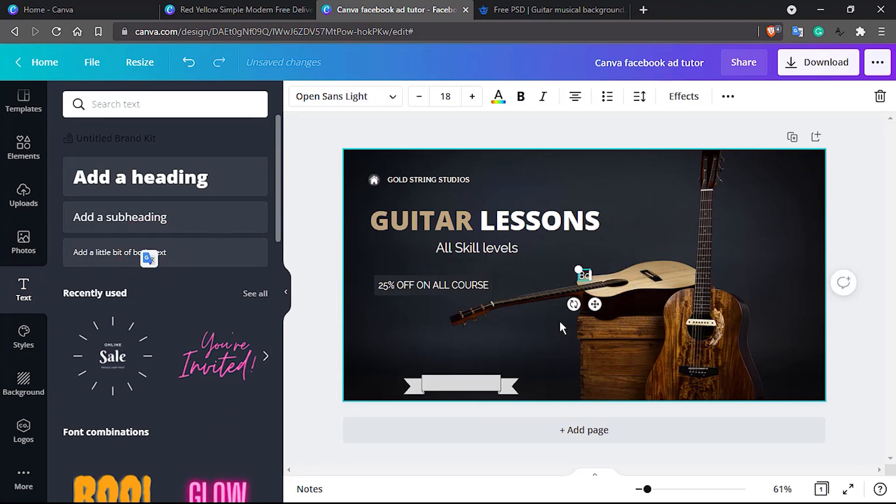
type("BOOK Y")
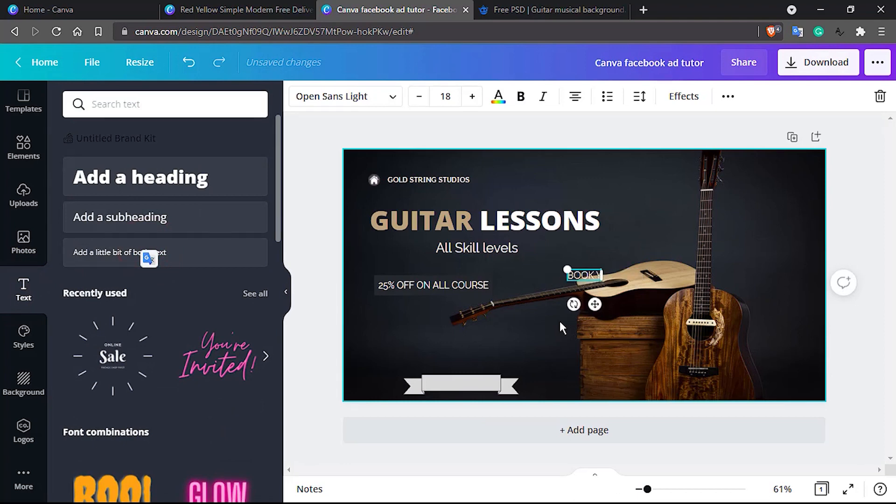
type("OUR SEAT NOW")
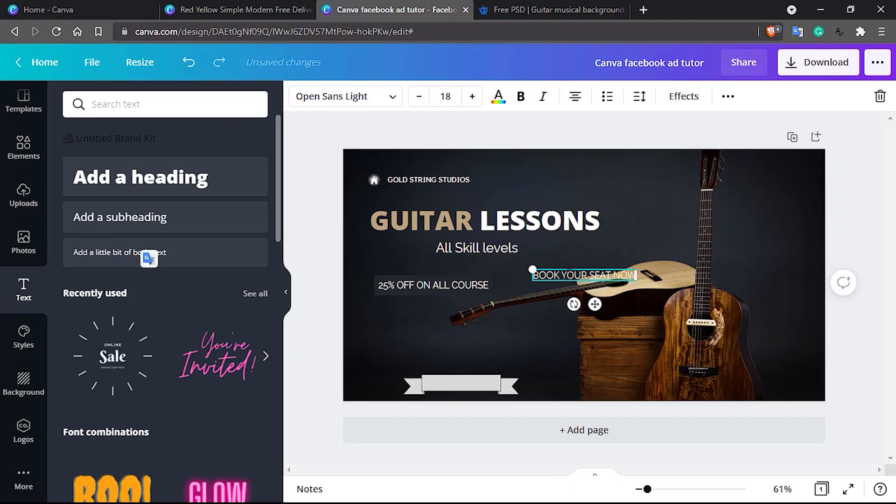
left_click(554, 259)
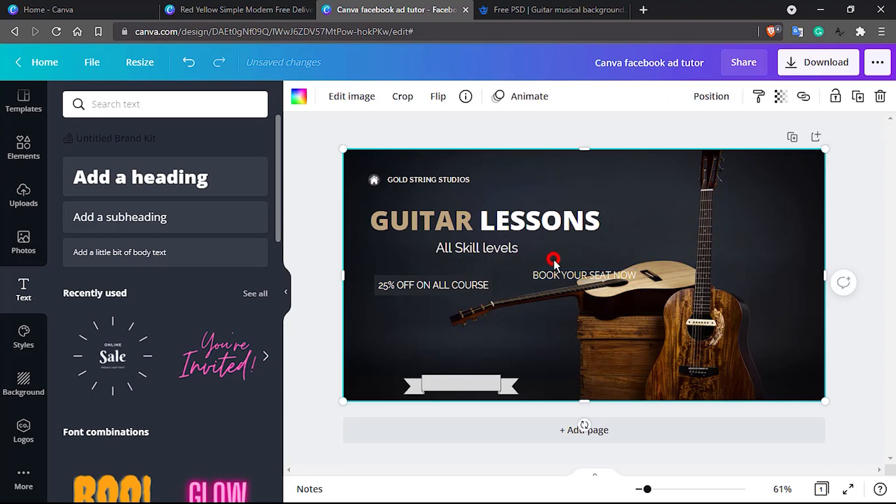
left_click_drag(551, 276, 442, 383)
- Toggle uppercase on the ribbon's body text and retype it as "BOOK YOUR SEAT NOW"
double_click(463, 380)
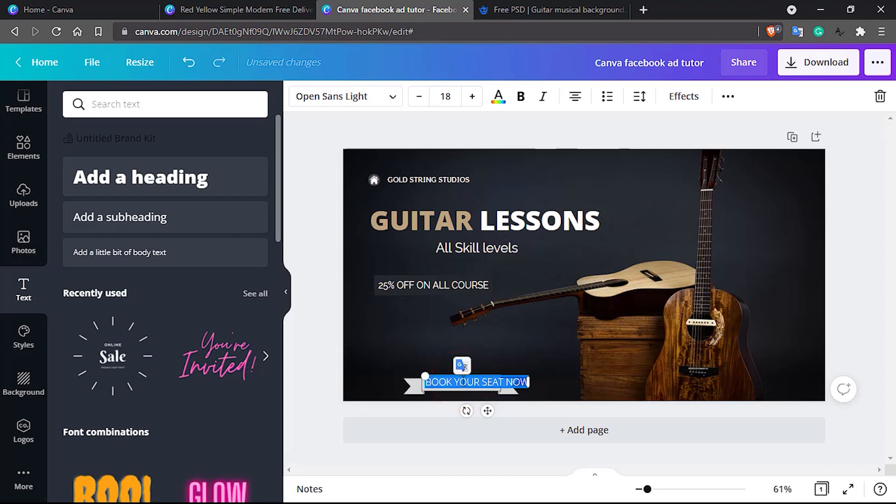
left_click(728, 97)
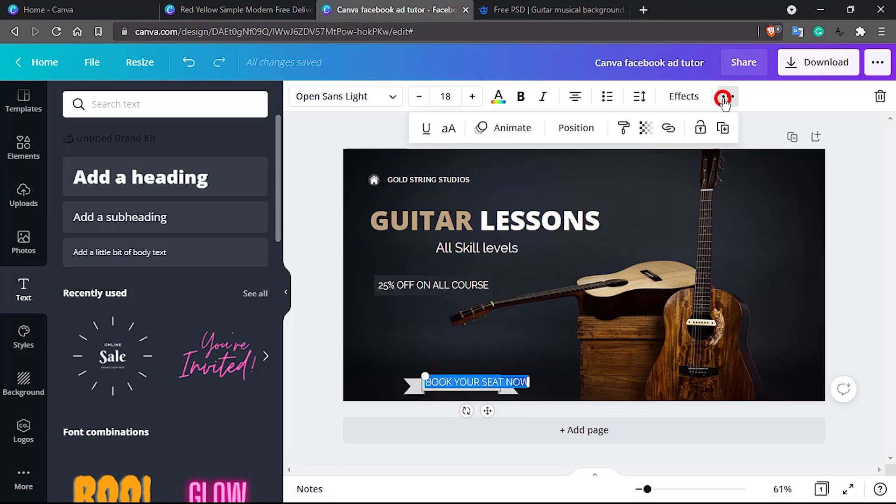
left_click(450, 129)
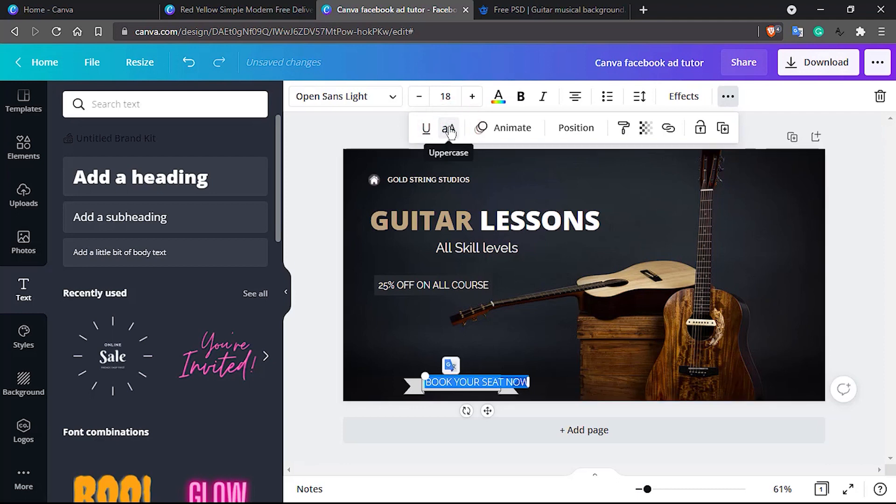
key("BackSpace")
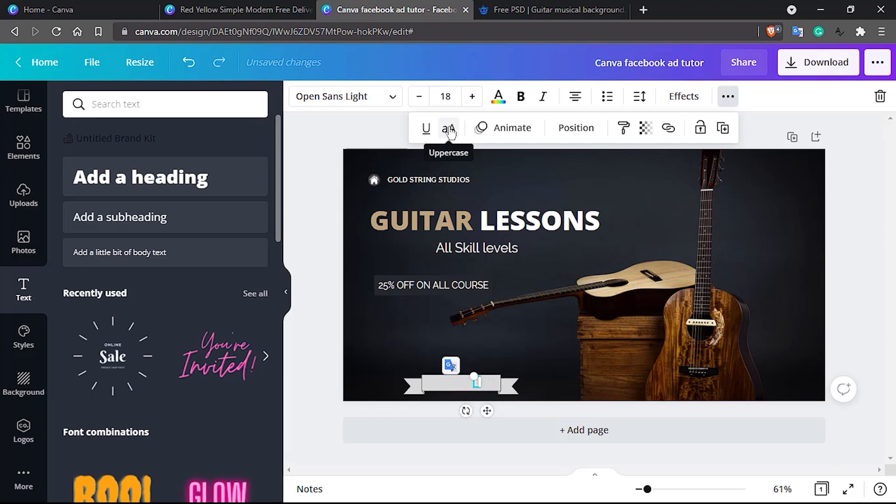
type("BOOK")
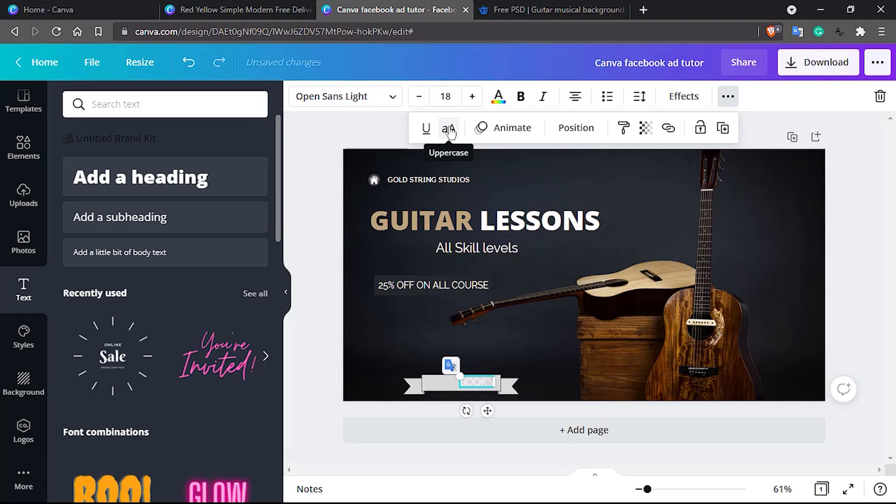
type(" YOUR SEAT NOW")
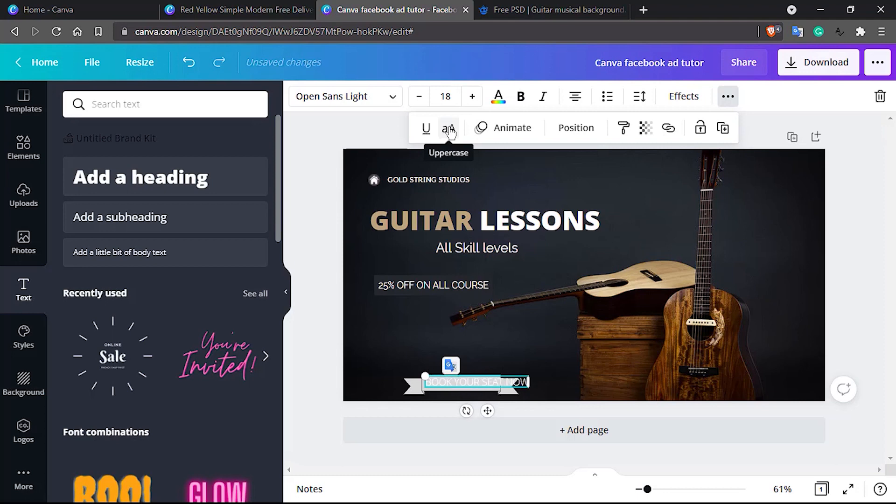
- Set the "BOOK YOUR SEAT NOW" text in the Knewave font and color it near-black from the photo colors
double_click(466, 381)
left_click(467, 381)
left_click(392, 97)
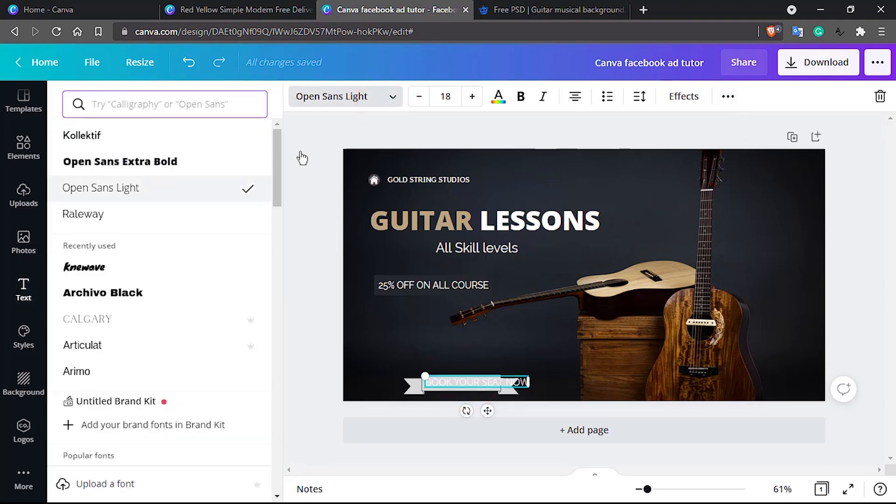
left_click(120, 265)
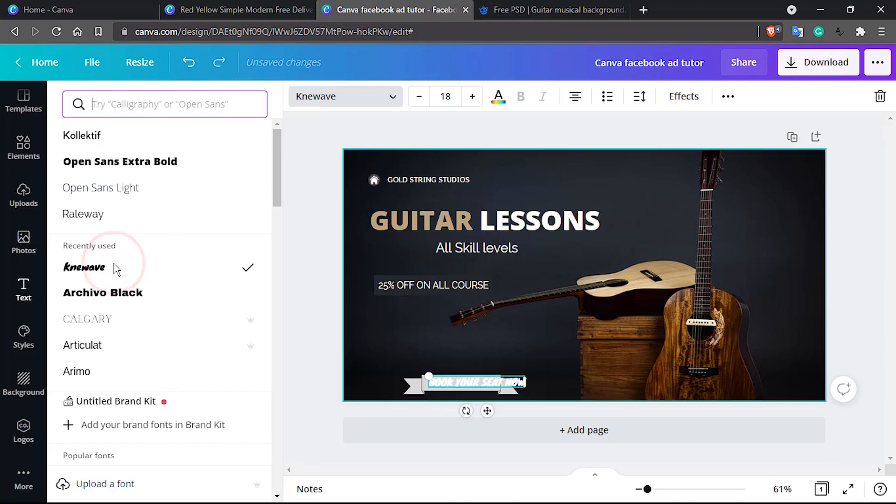
left_click(499, 96)
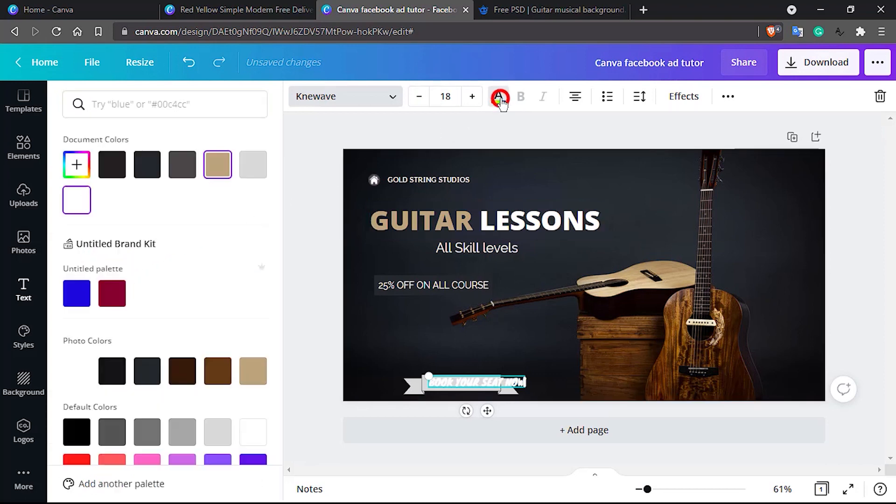
left_click(111, 372)
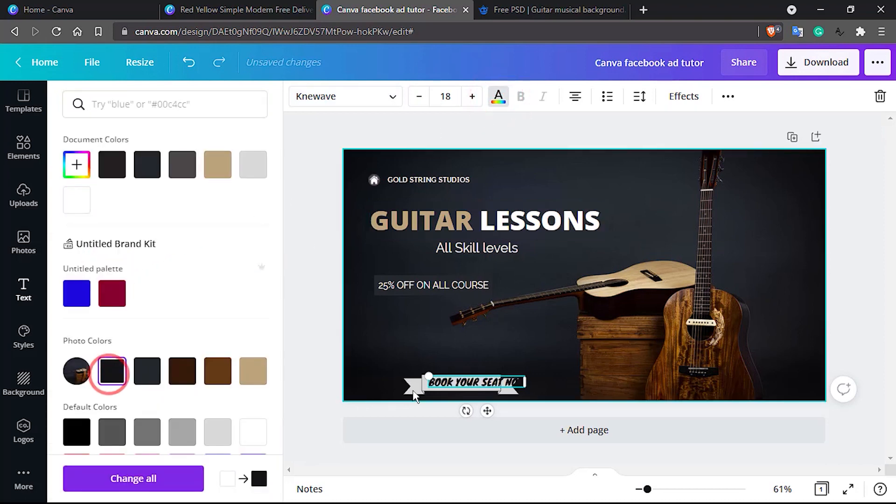
left_click(417, 338)
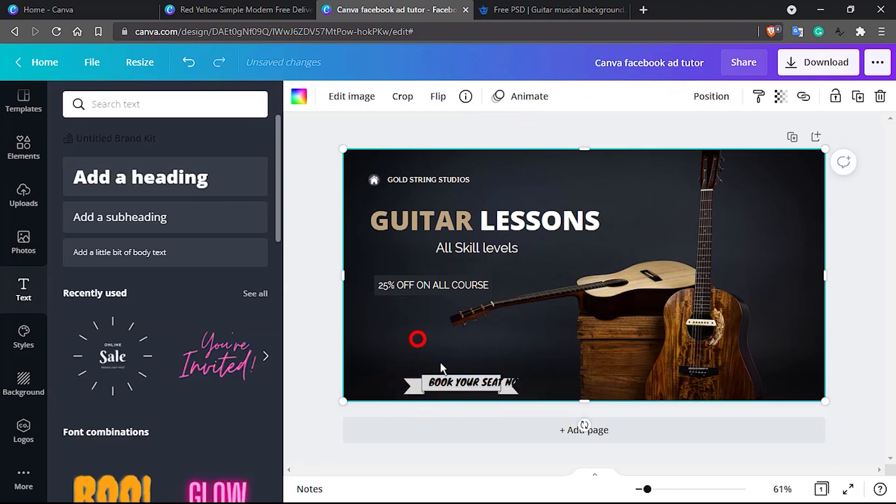
- Enlarge the light gray ribbon on both sides and center the "BOOK YOUR SEAT NOW" text on its middle part
double_click(463, 386)
left_click(406, 388)
left_click_drag(405, 392, 384, 393)
left_click_drag(472, 383, 453, 386)
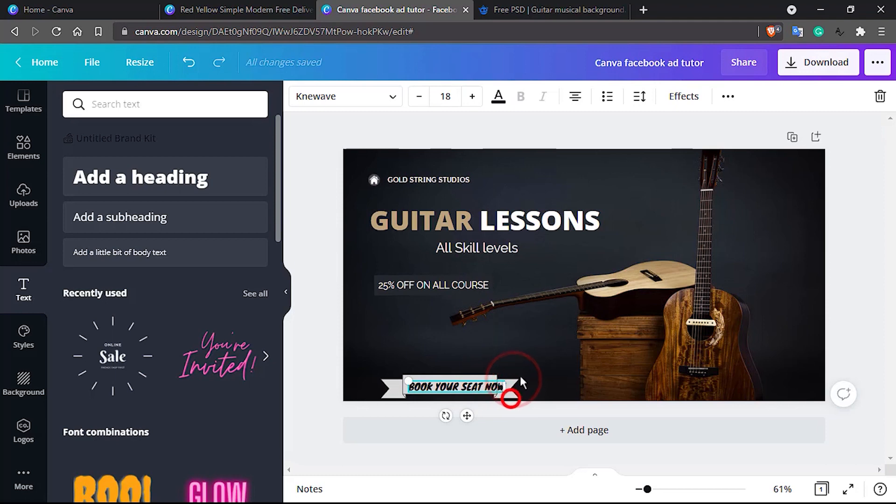
left_click(523, 364)
left_click(513, 392)
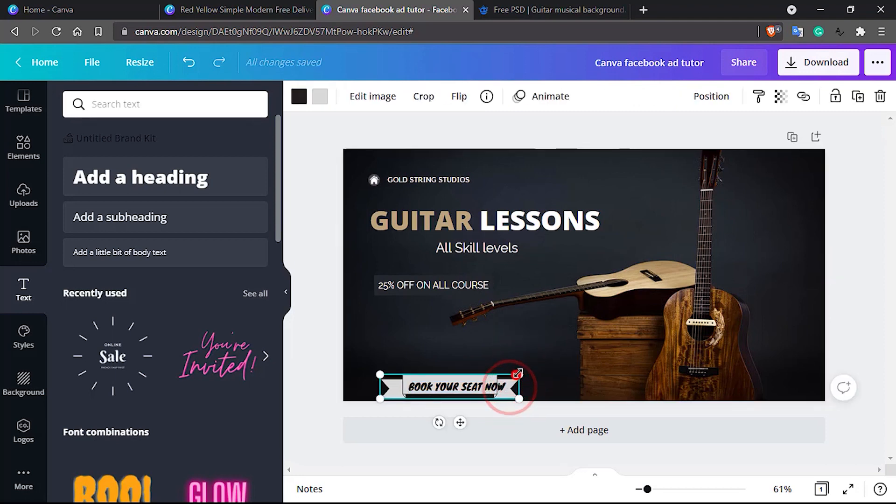
left_click_drag(519, 374, 530, 371)
left_click(467, 387)
left_click_drag(467, 387, 467, 383)
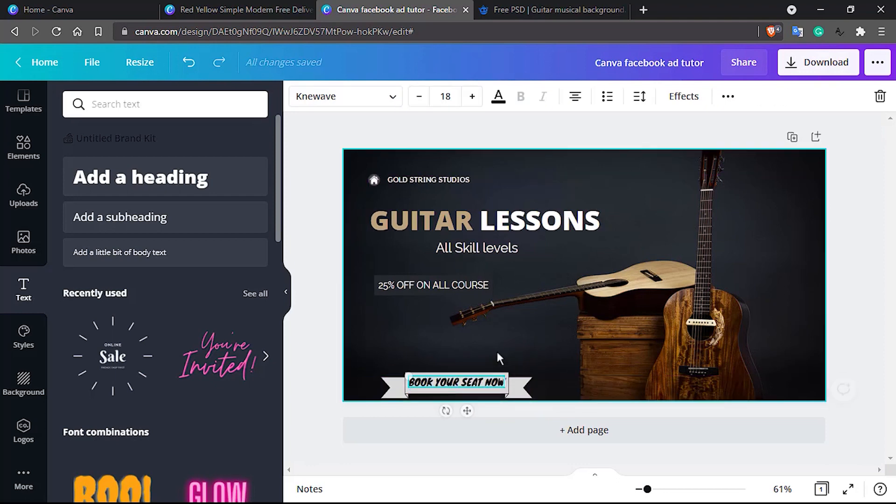
- Shorten the ribbon text to "BOOK NOW" by removing the words "YOUR" and "SEAT"
left_click(441, 388)
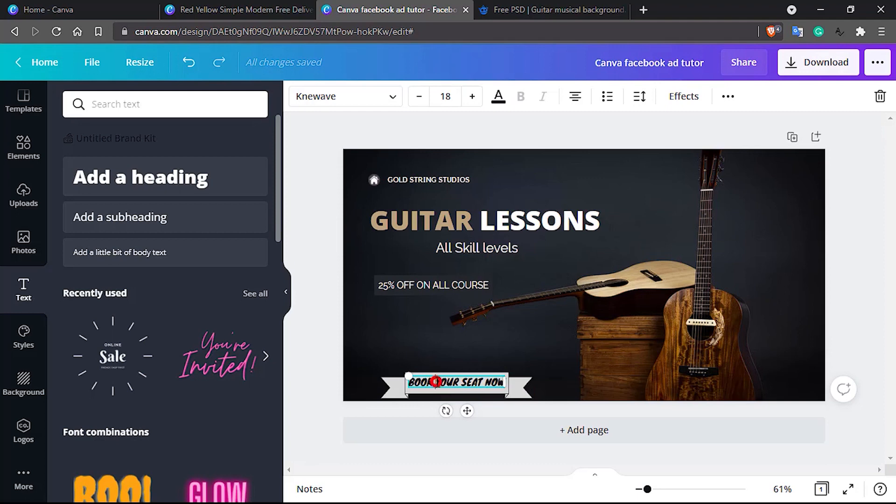
left_click_drag(435, 382, 461, 384)
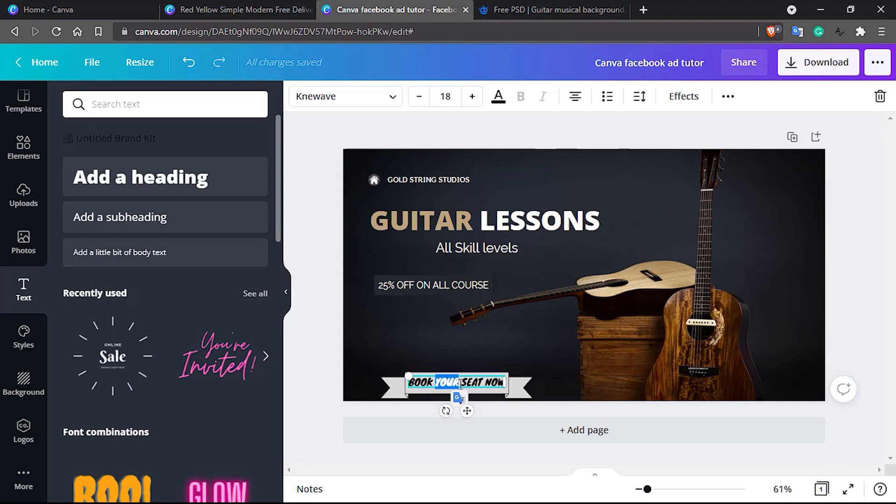
key("BackSpace")
key("BackSpace")
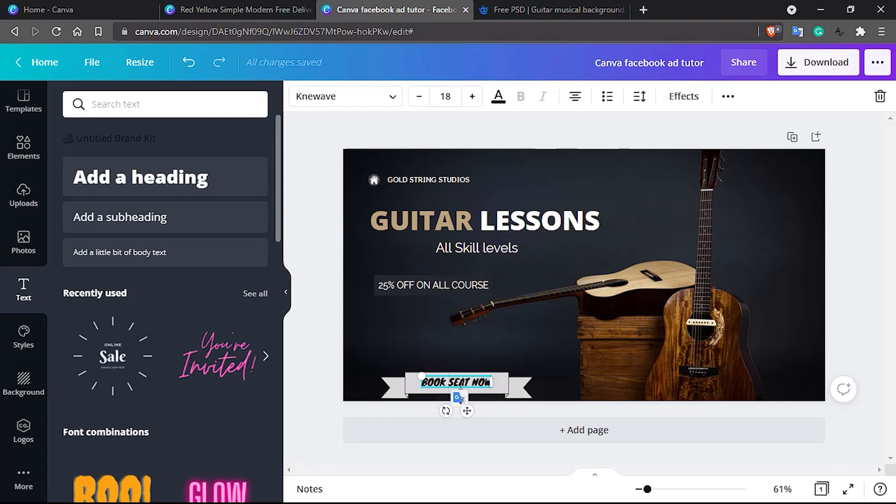
double_click(455, 381)
key("BackSpace")
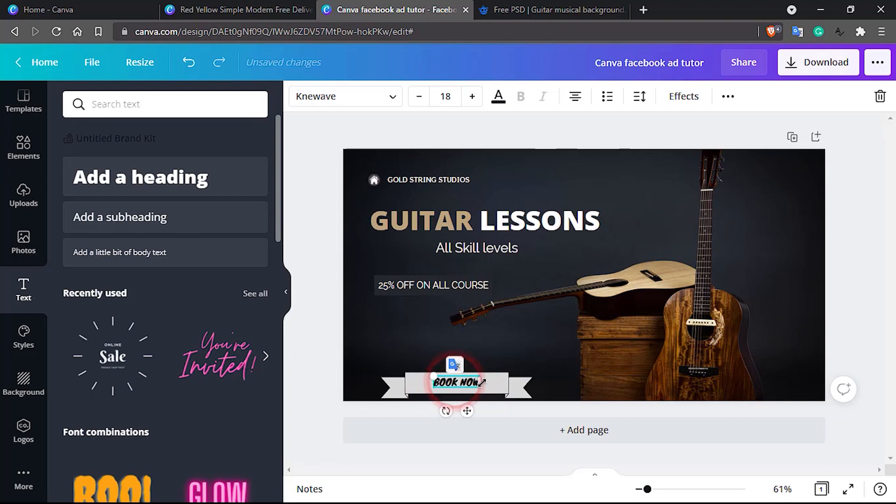
left_click(532, 351)
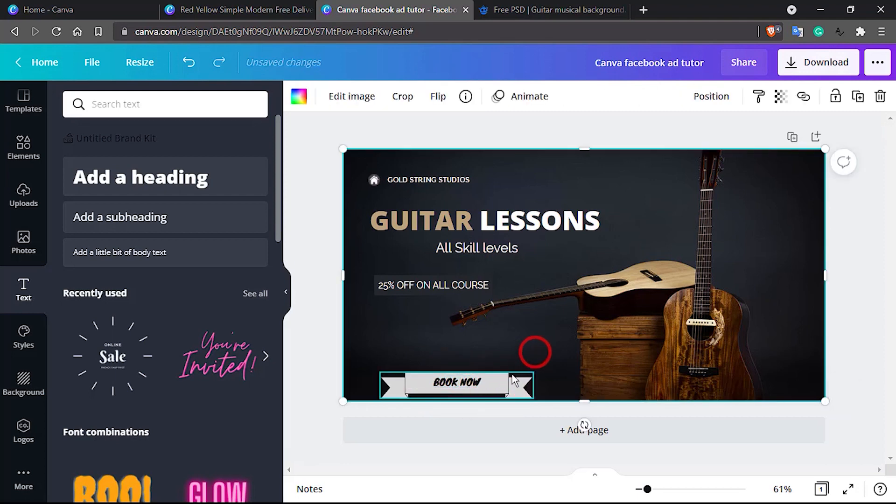
- Shrink the ribbon to a little over half its width around the "BOOK NOW" text
left_click(505, 377)
left_click_drag(380, 398, 401, 388)
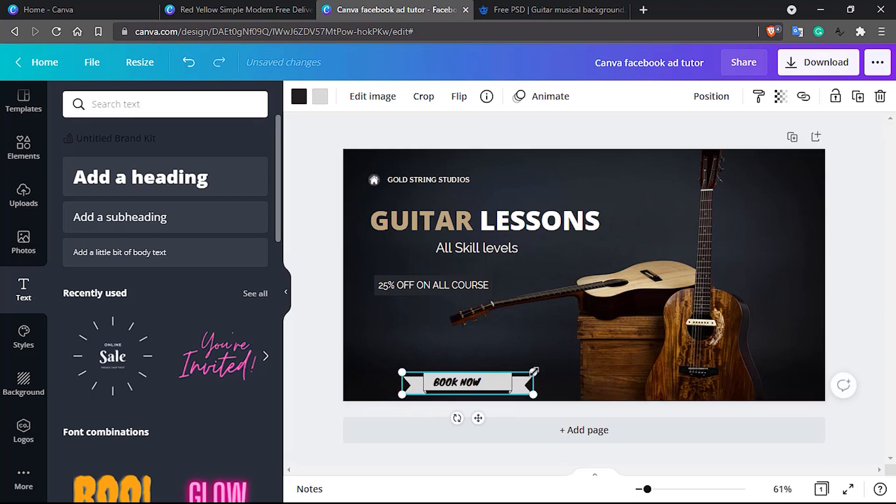
left_click_drag(534, 372, 493, 379)
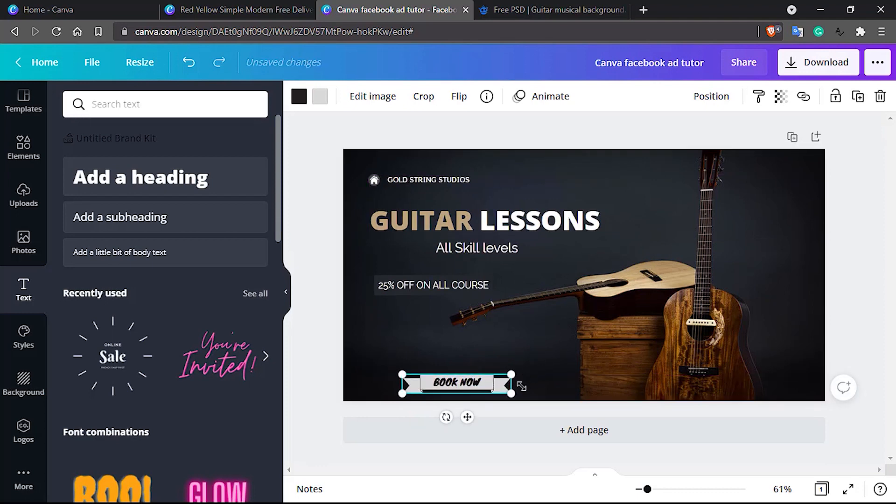
left_click_drag(511, 394, 499, 389)
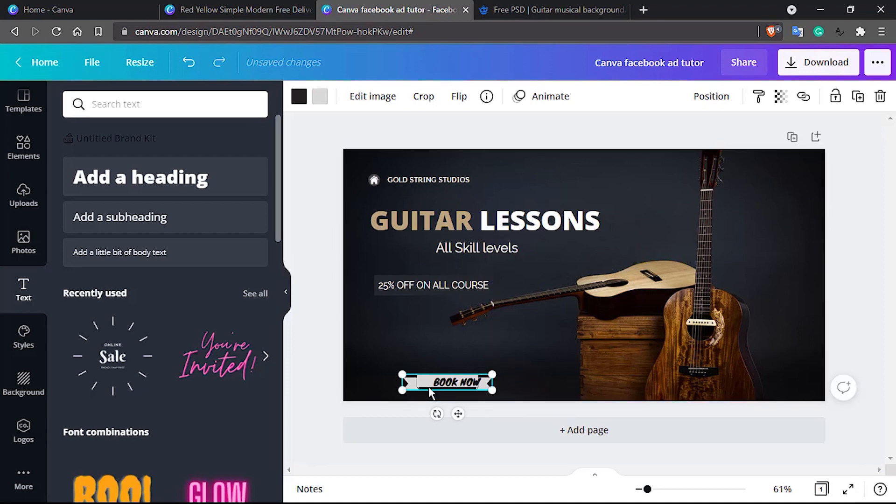
- Nudge the ribbon right and slightly down so it sits centered behind the "BOOK NOW" text
key("Right")
key("Right")
key("Right")
key("Right")
key("Right")
key("Right")
key("Right")
key("Right")
key("Right")
key("Right")
key("Right")
key("Down")
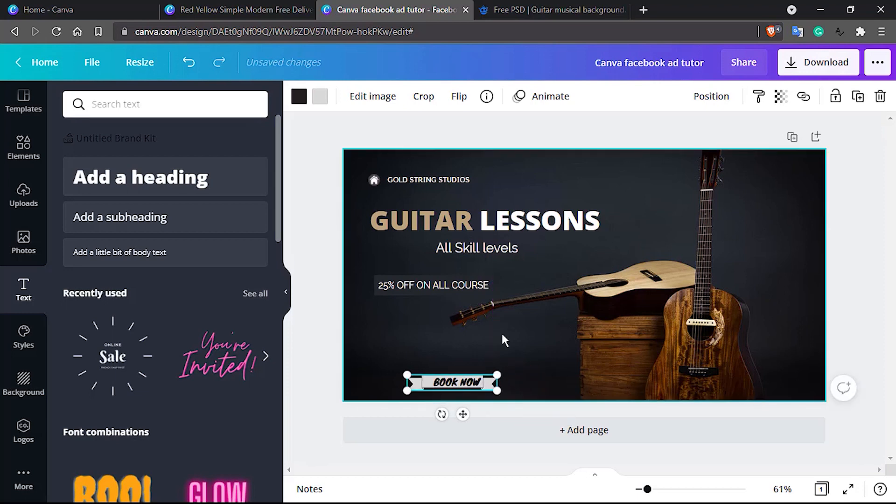
key("Right")
key("Right")
key("Right")
key("Down")
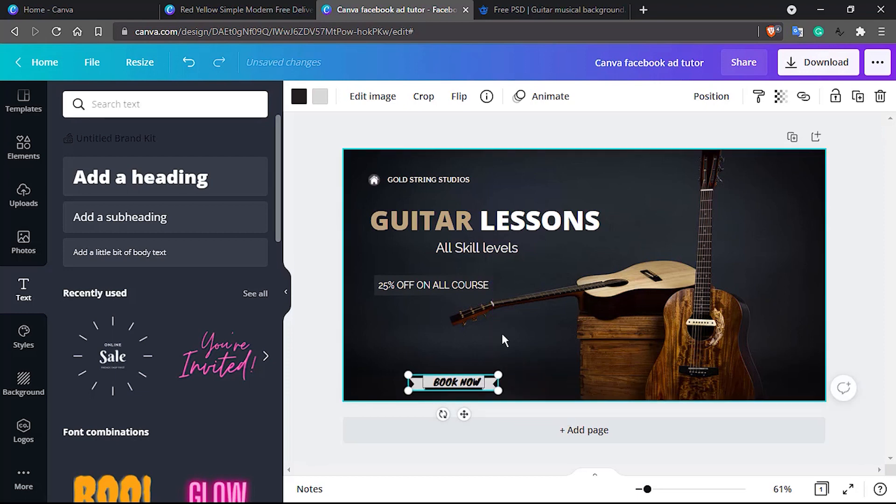
key("Down")
key("Right")
left_click(500, 378)
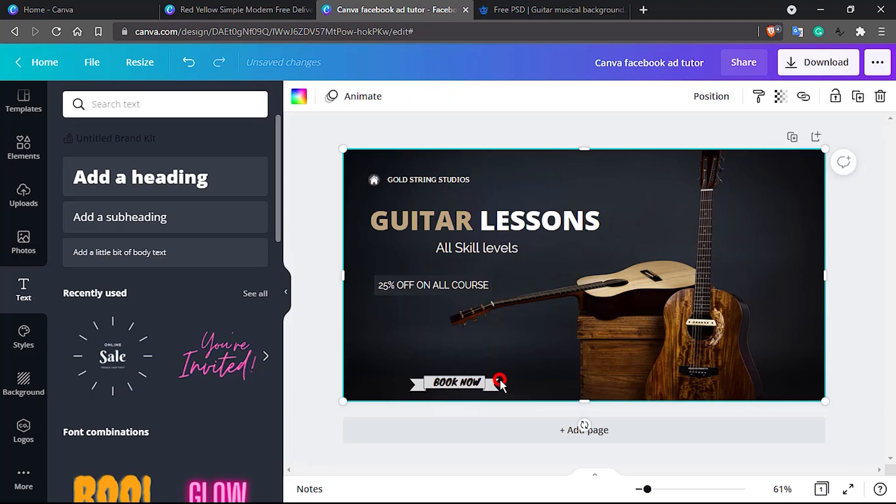
- Enlarge the ribbon slightly to about 245 by 42 and fine-tune its fit with the "BOOK NOW" text
left_click(488, 388)
left_click_drag(500, 377, 508, 372)
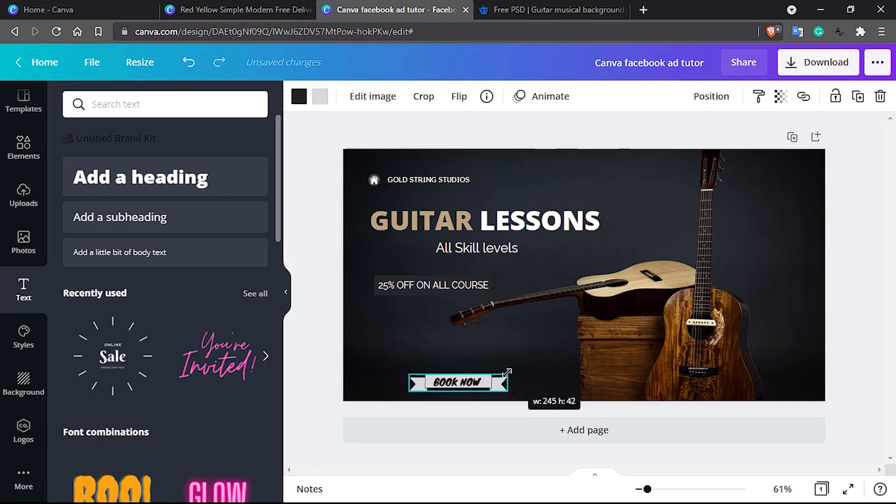
left_click(495, 349)
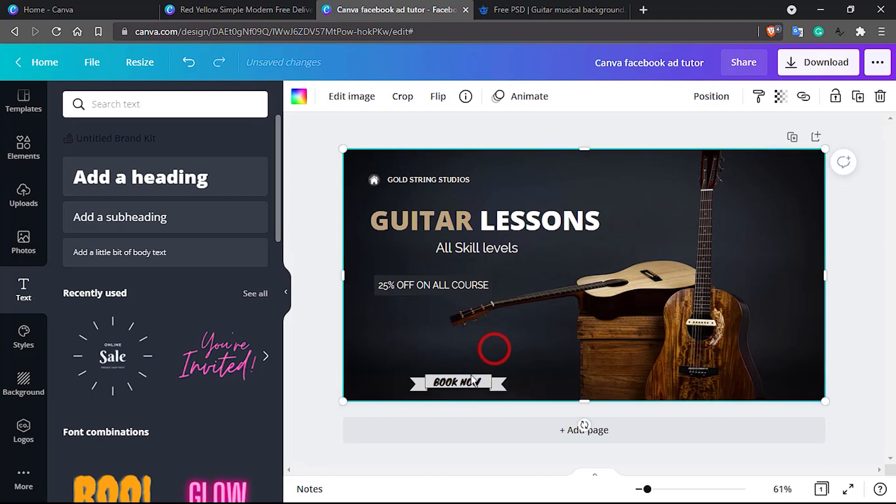
left_click(464, 382)
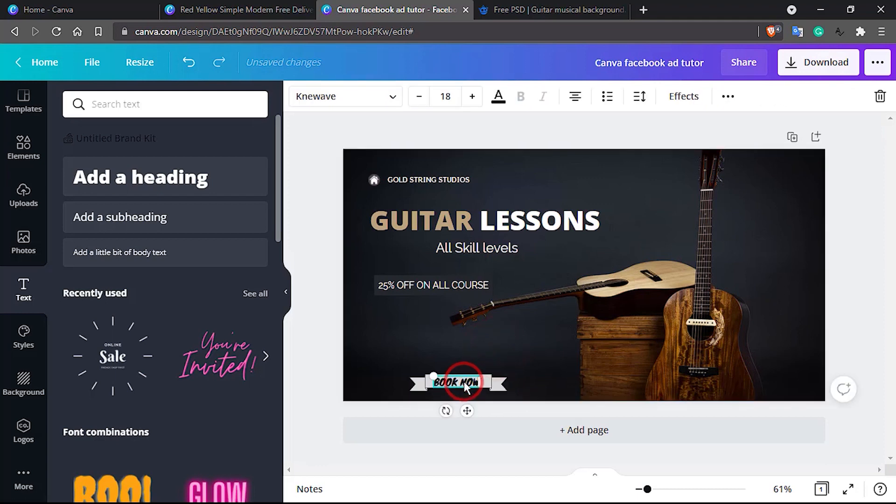
left_click(540, 345)
left_click(488, 382)
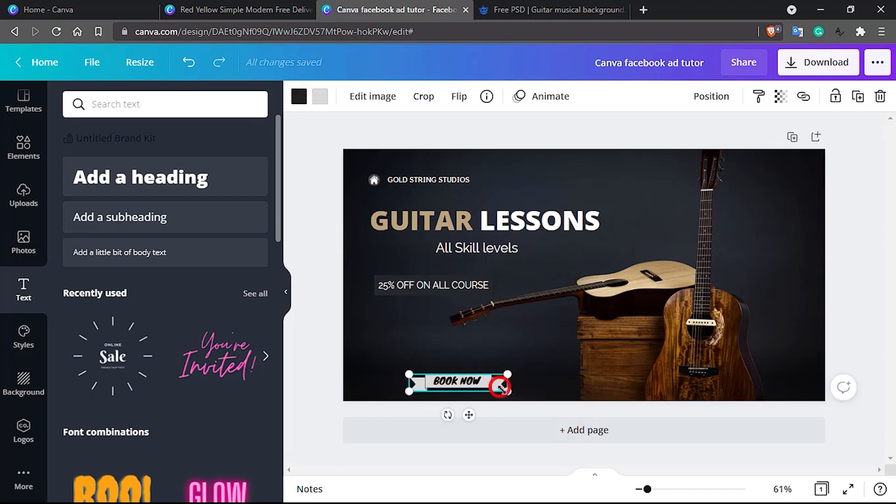
left_click_drag(506, 396, 506, 393)
left_click(499, 341)
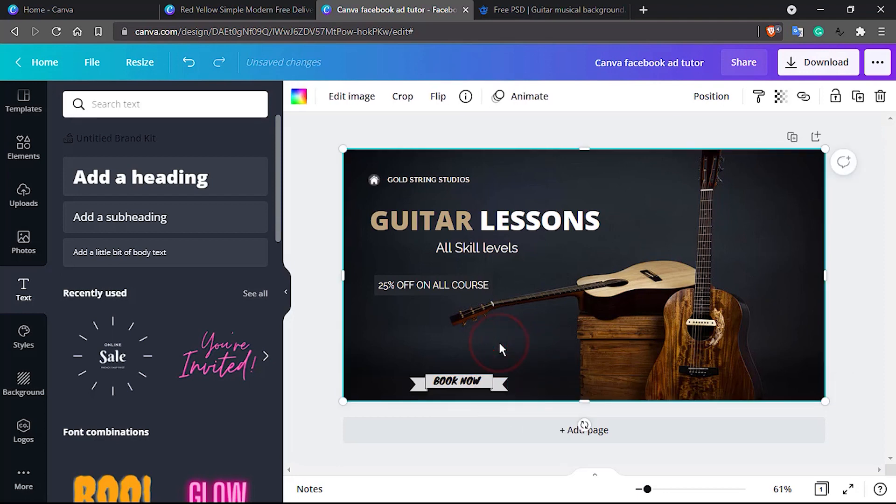
- Try Calgary, Raleway and Open Sans Extra Bold on the "BOOK NOW" text, and set its font to Kollektif
double_click(439, 381)
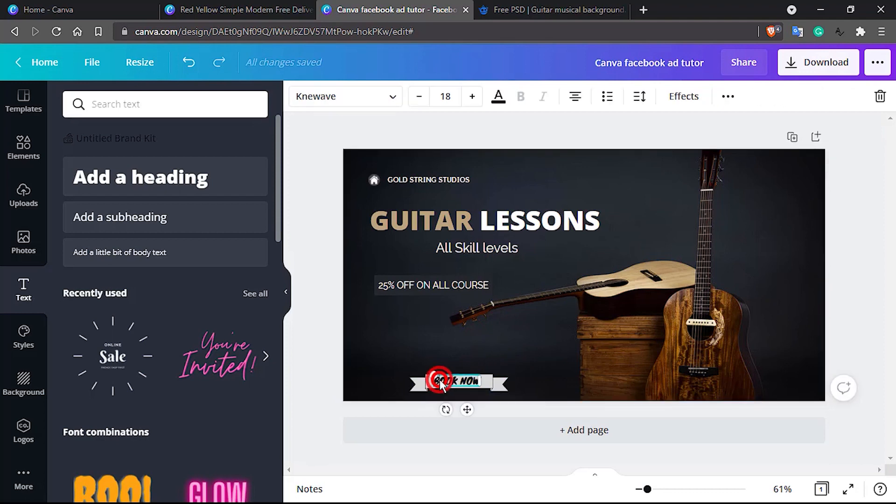
left_click(395, 97)
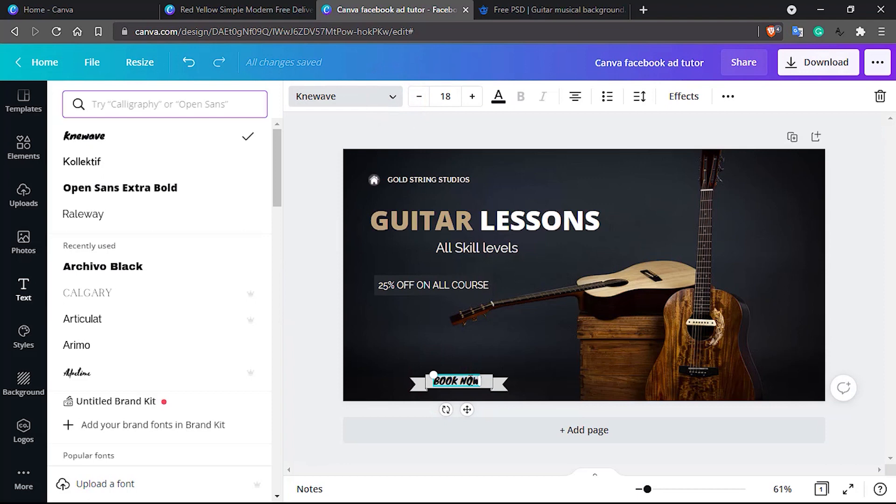
left_click(124, 293)
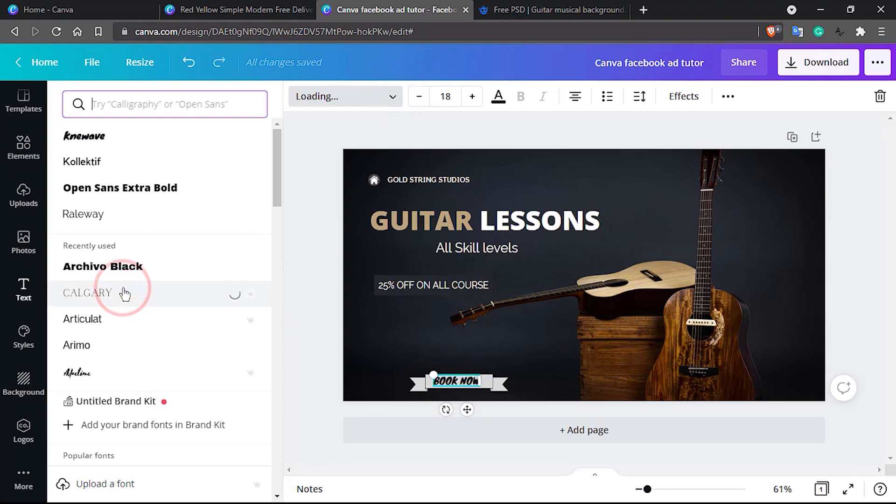
left_click(107, 217)
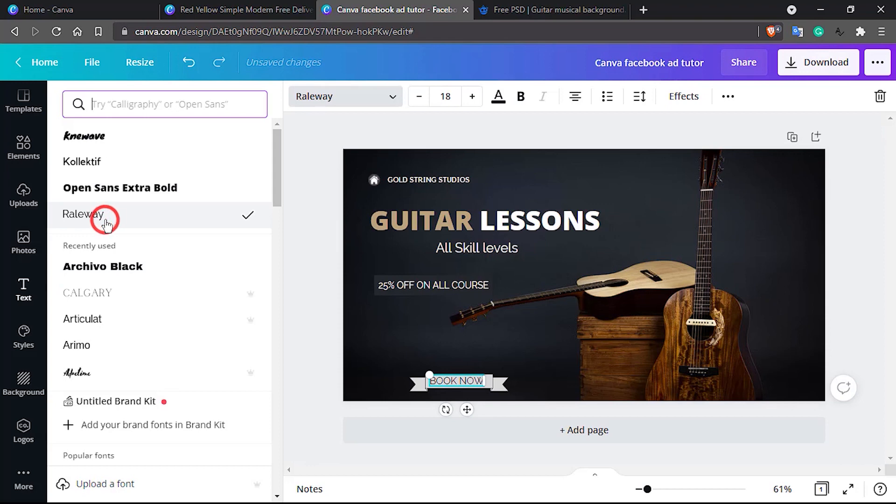
left_click(104, 189)
left_click(109, 163)
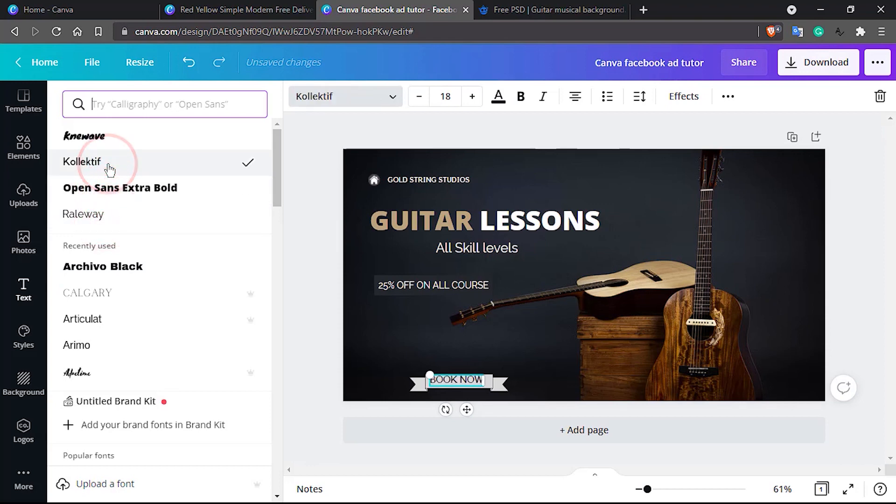
- Try Knewave, Kollektif and Alice on the "BOOK NOW" text, and set its font to Open Sans Extra Bold
left_click(112, 135)
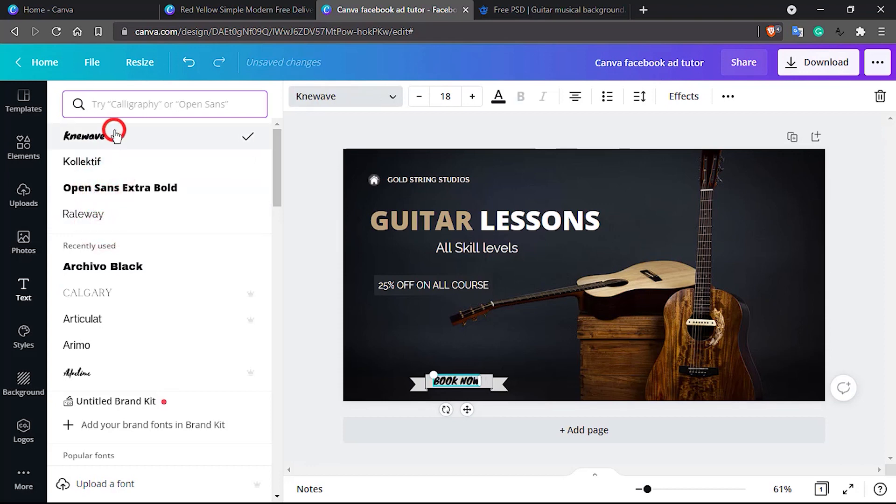
left_click(110, 186)
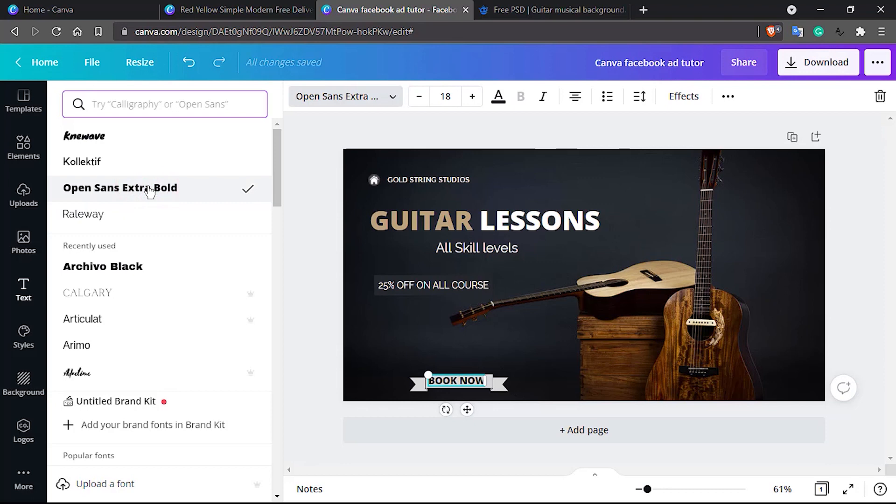
left_click(130, 161)
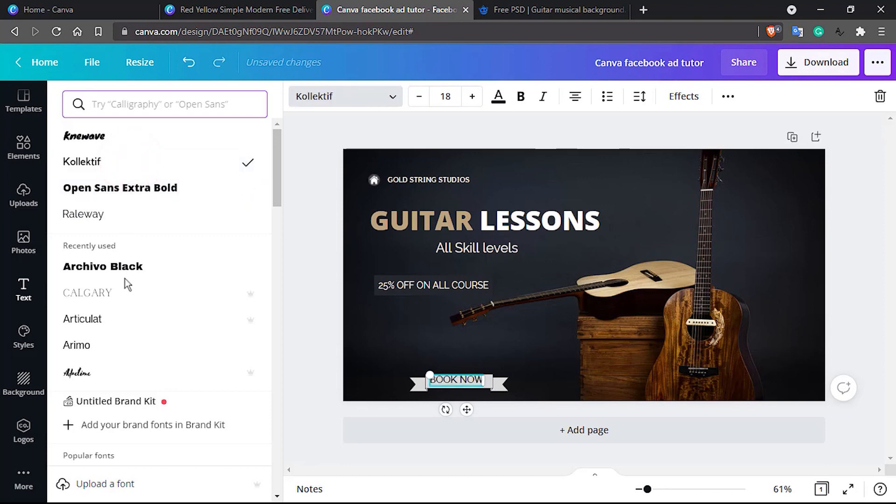
scroll(122, 355, "down", 3)
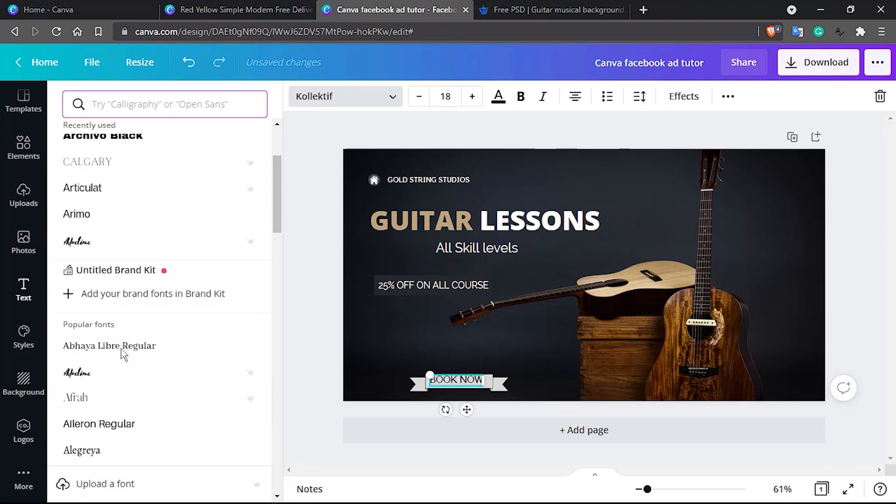
scroll(123, 354, "down", 5)
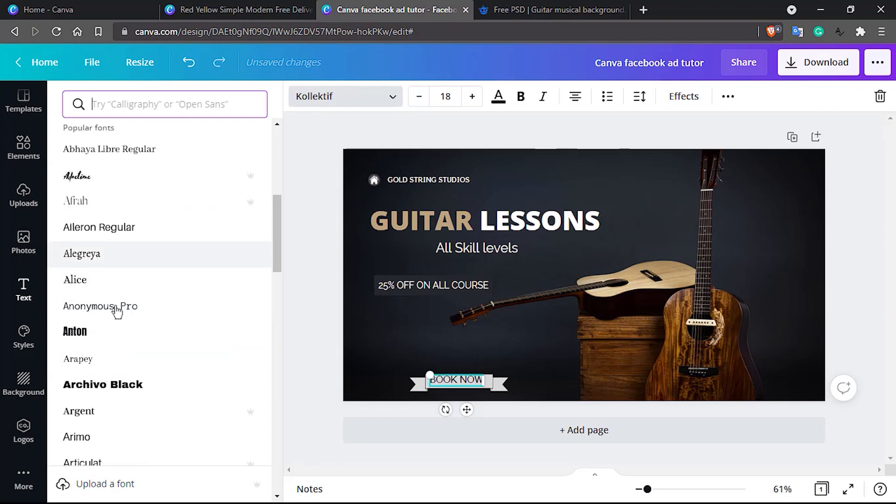
left_click(114, 292)
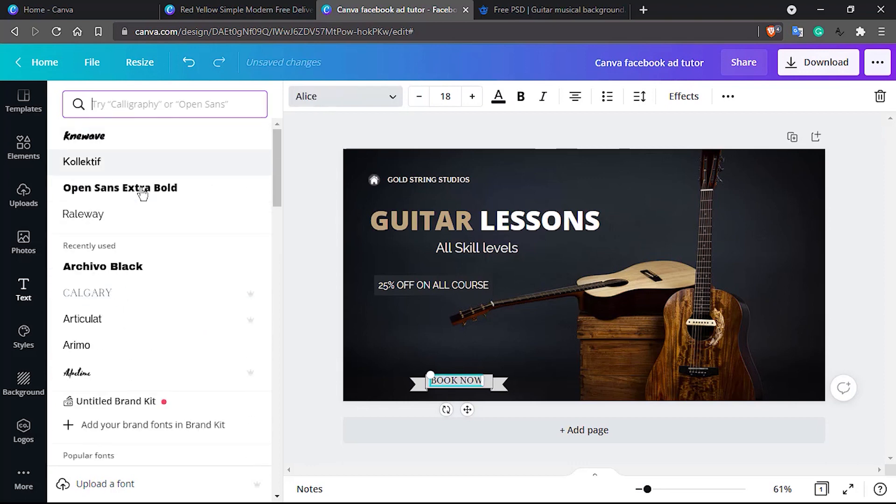
left_click(142, 193)
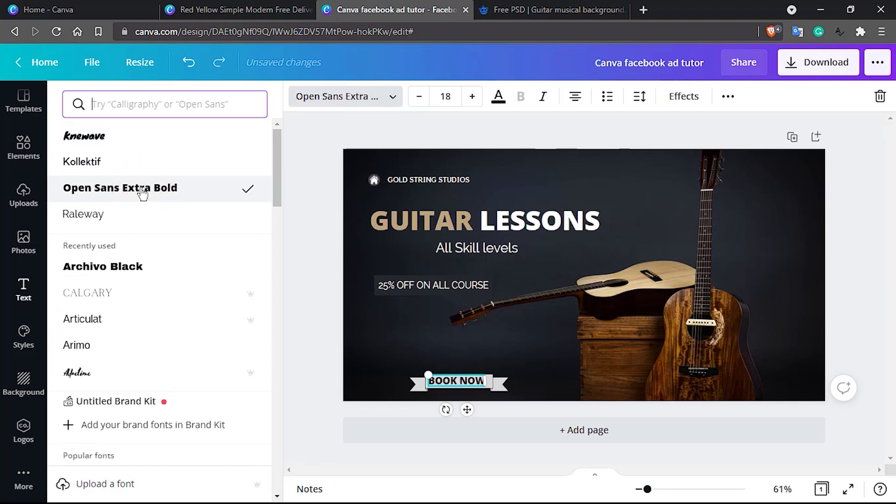
left_click(409, 370)
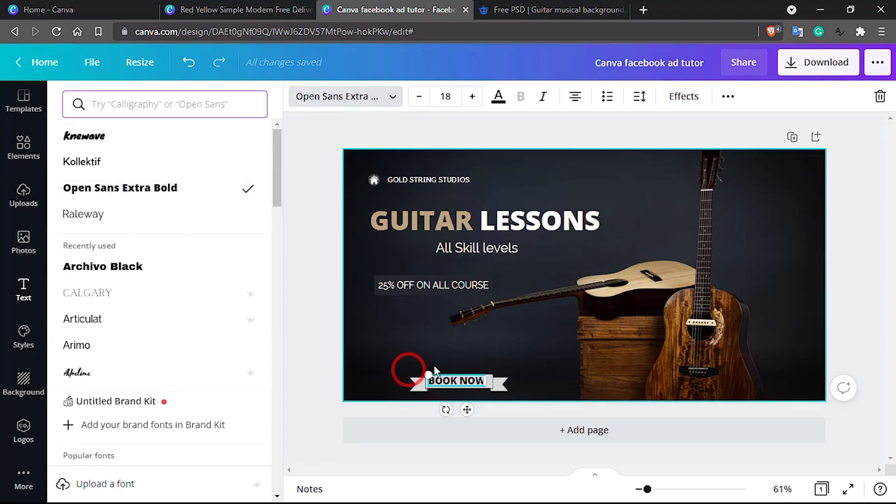
left_click(537, 345)
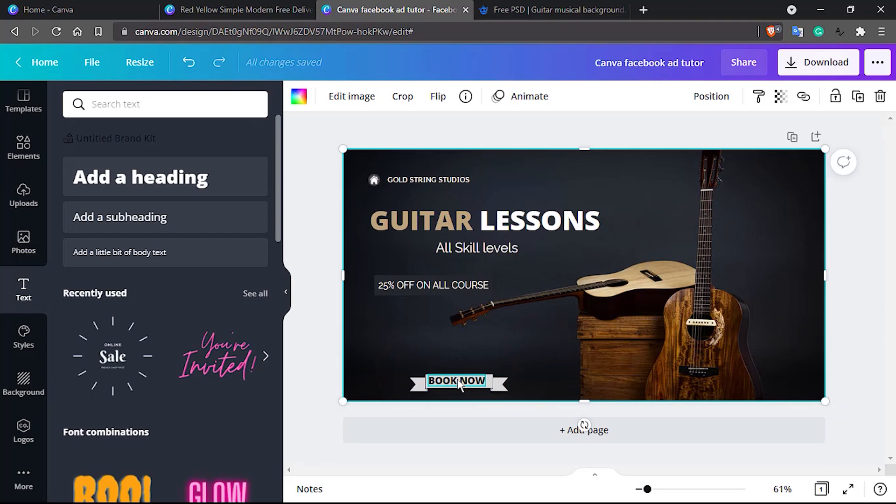
- Nudge the "BOOK NOW" text slightly right and fine-tune its height so it sits centered on the ribbon
left_click(460, 384)
left_click(540, 341)
left_click(471, 382)
left_click(472, 382)
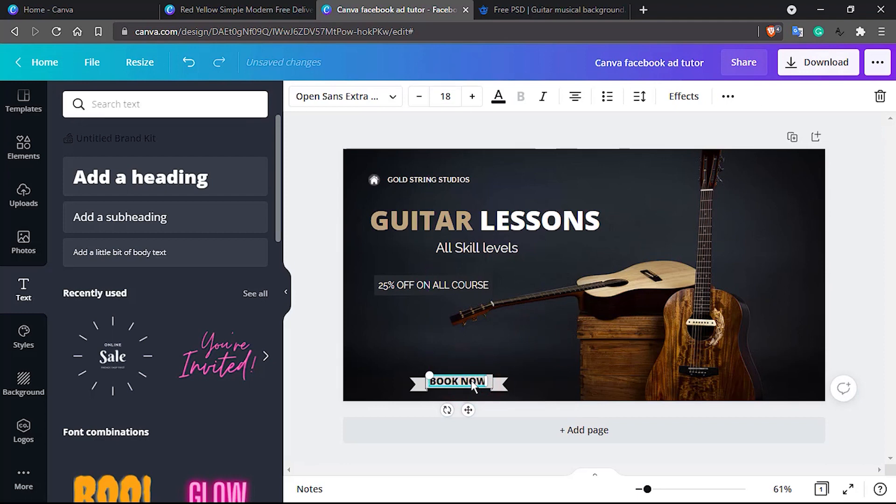
key("Left")
key("Right")
key("Left")
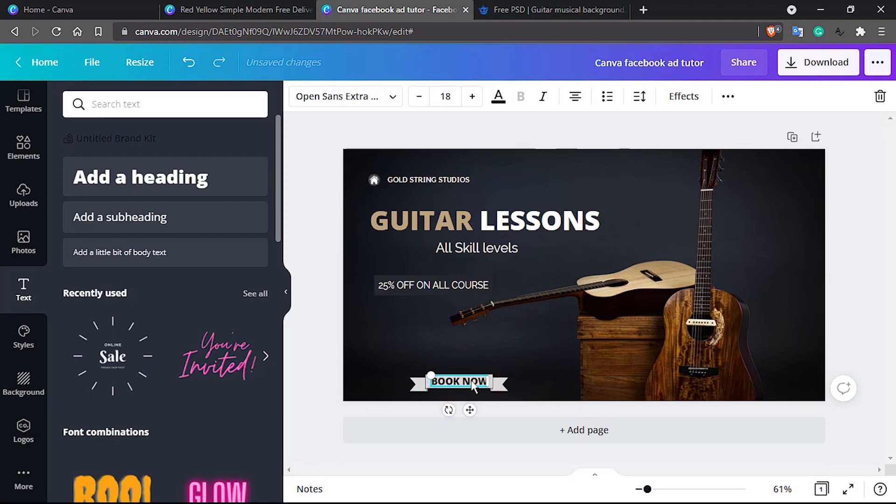
key("Down")
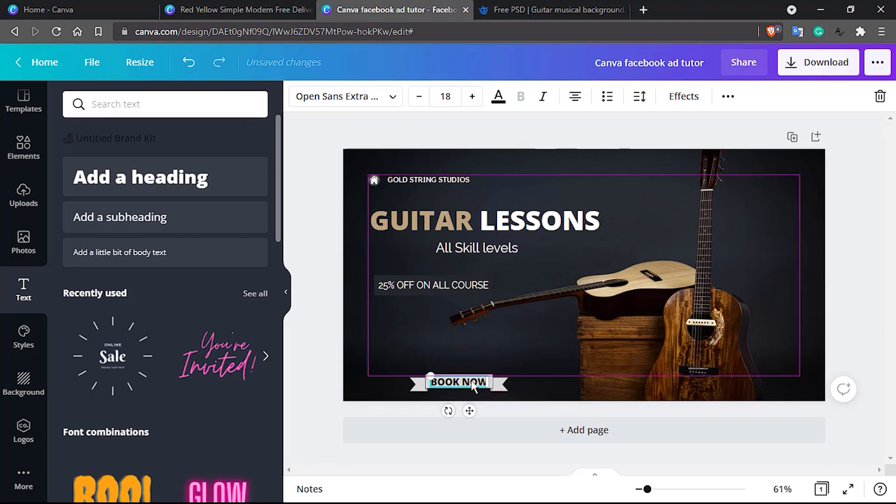
key("Up")
key("Up")
key("Up")
key("Down")
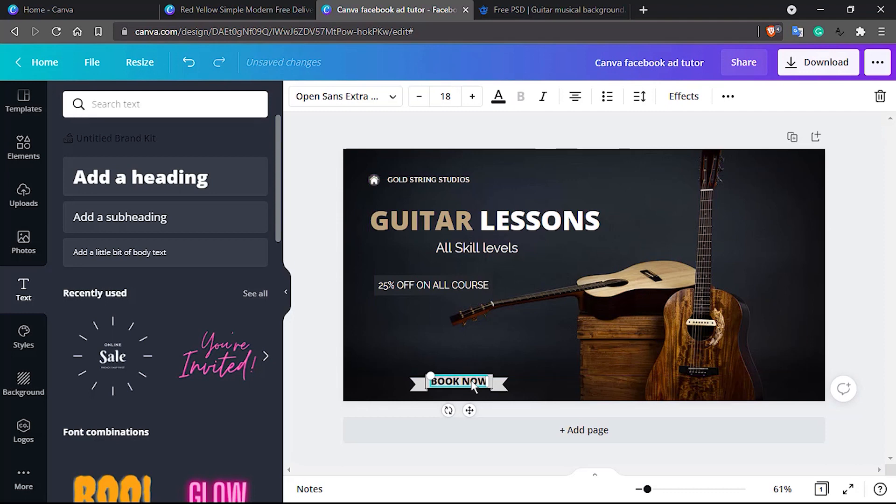
left_click(536, 355)
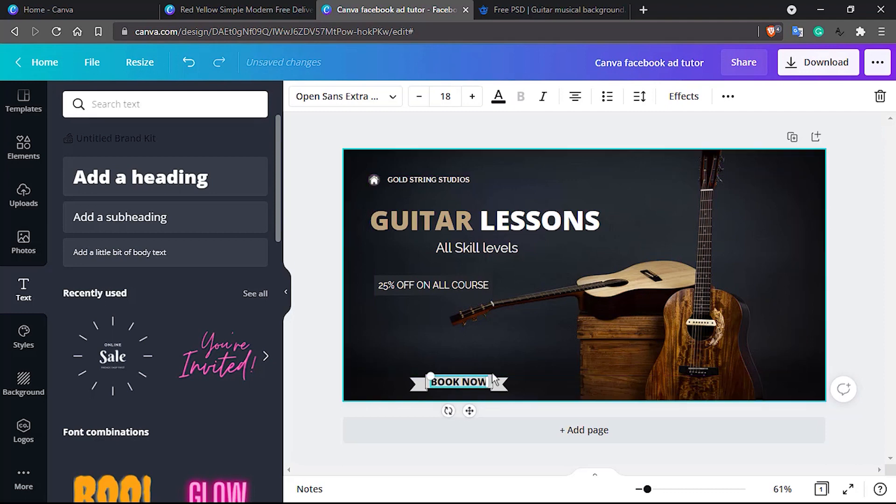
- Select the ribbon together with the "BOOK NOW" text and group them
left_click(459, 380)
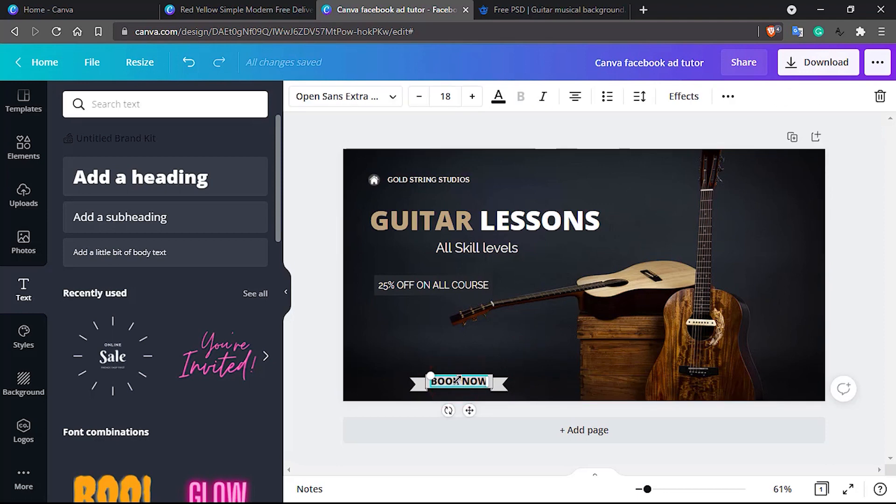
left_click(504, 386)
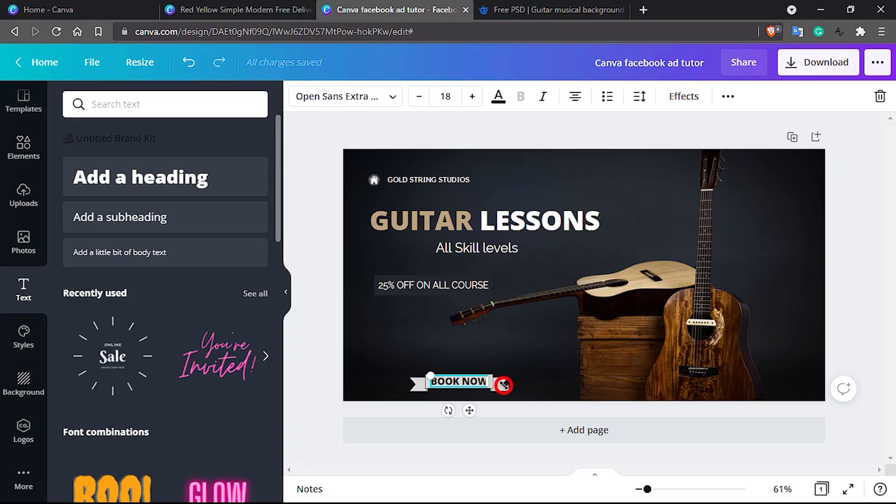
left_click(532, 341)
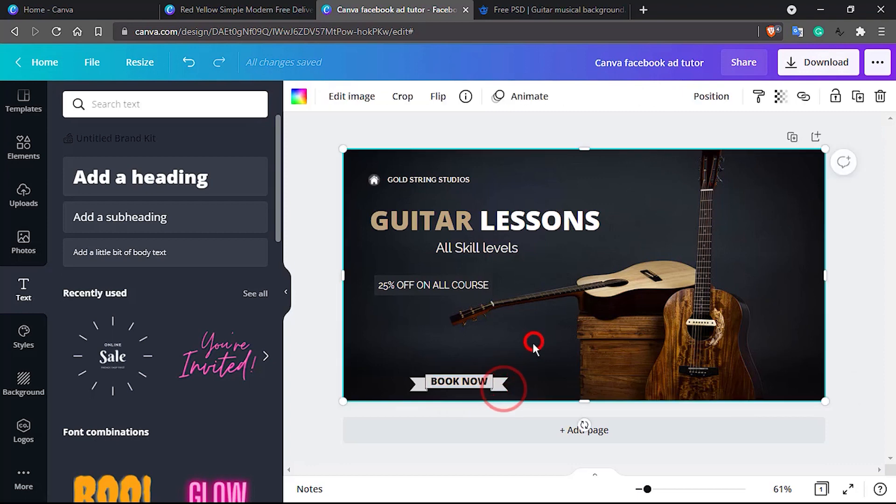
left_click(498, 384)
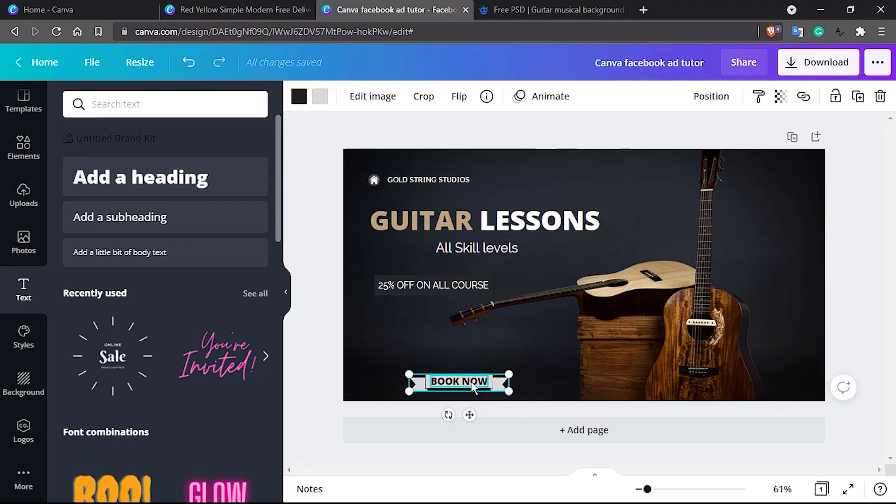
left_click(472, 382)
left_click(729, 97)
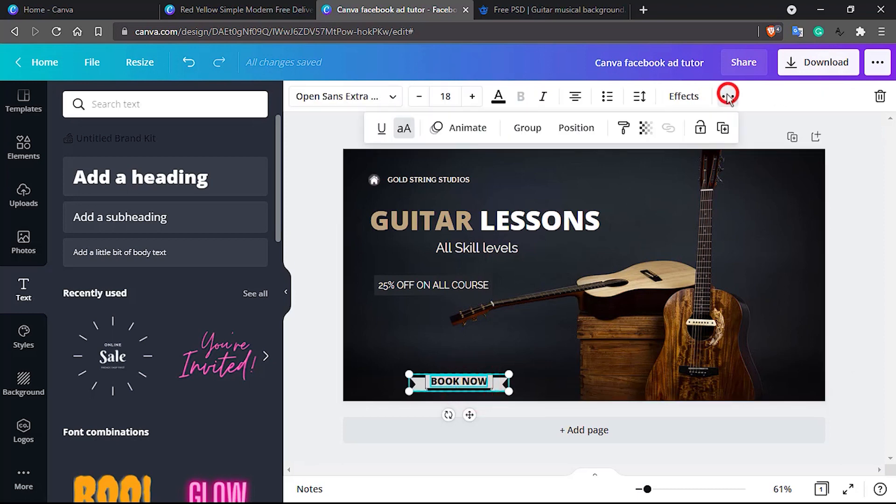
left_click(532, 128)
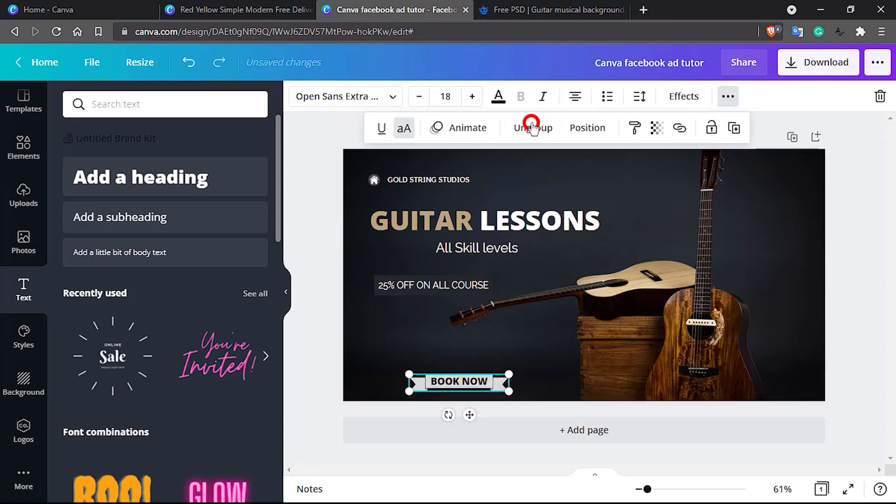
- Move the "25% OFF ON ALL COURSE" banner down to just above the ribbon and enlarge it to a text size of about 21.1
left_click(432, 222)
left_click_drag(435, 286, 439, 352)
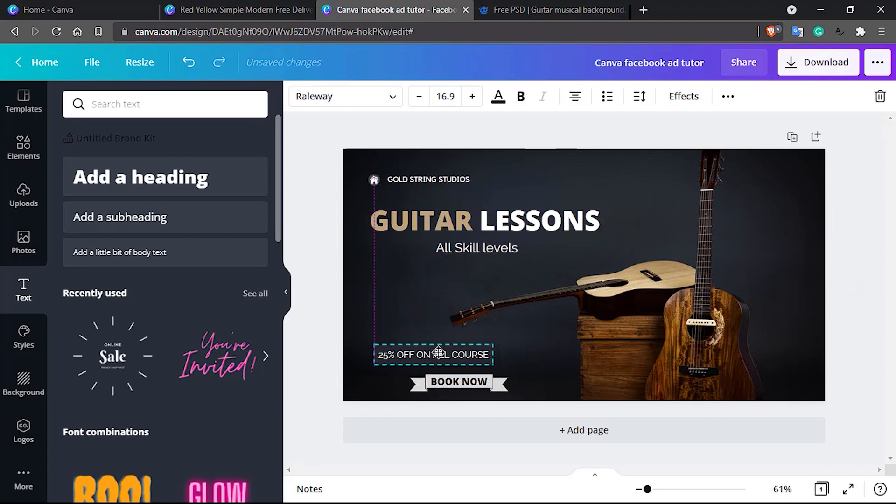
left_click_drag(493, 346, 521, 336)
left_click(625, 175)
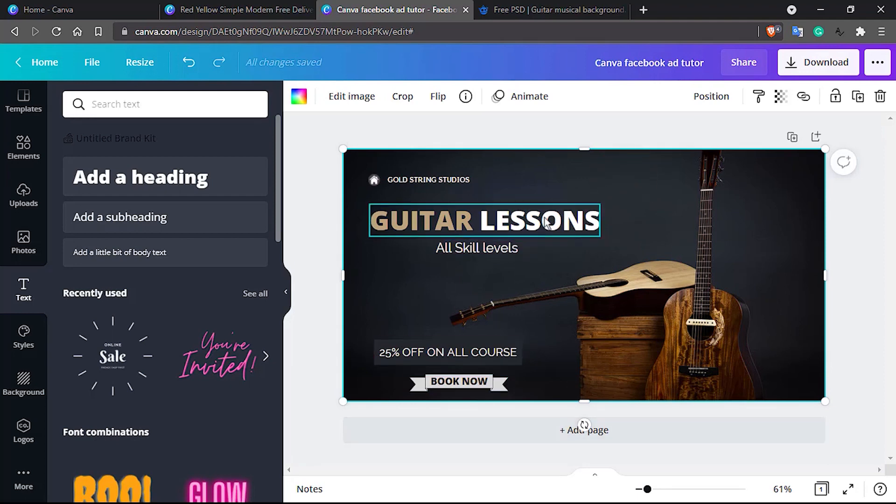
- Move the "All Skill levels" subheading and the "GUITAR LESSONS" heading slightly lower on the ad
left_click(482, 248)
left_click_drag(482, 248, 481, 227)
left_click(482, 224)
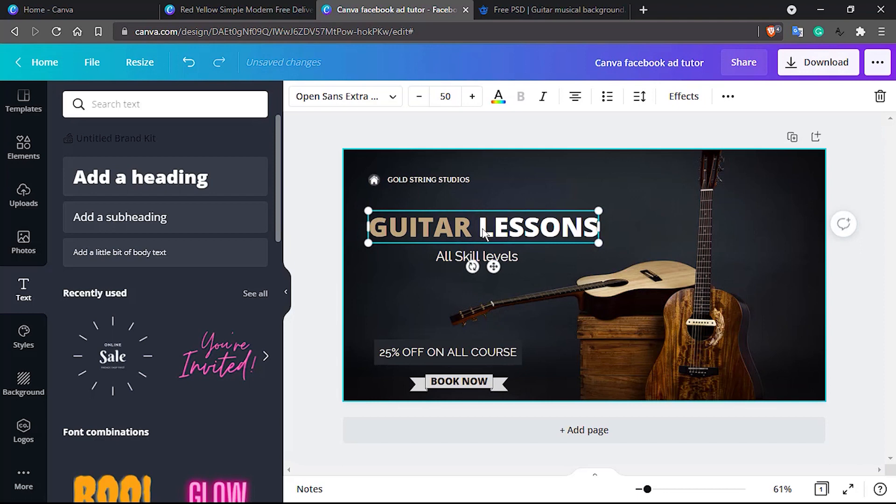
left_click(780, 307)
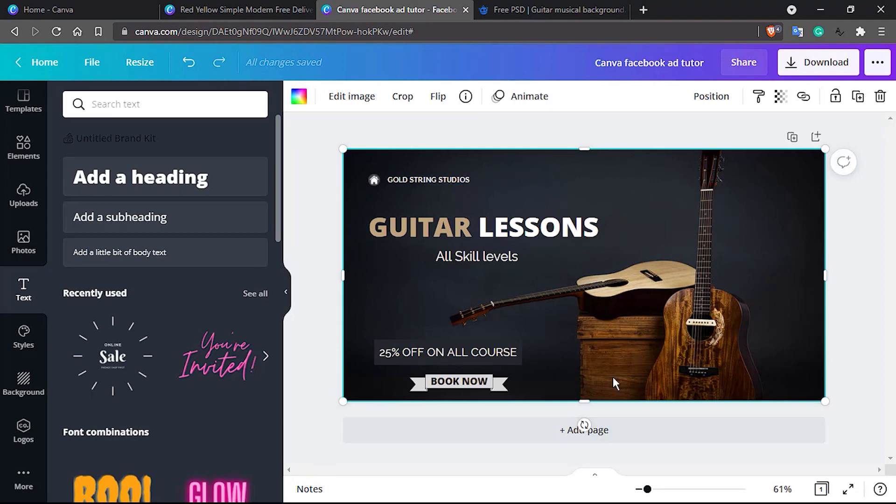
- Try shrinking the "25% OFF ON ALL COURSE" banner to a text size of about 16.3, and undo the resize
left_click(444, 354)
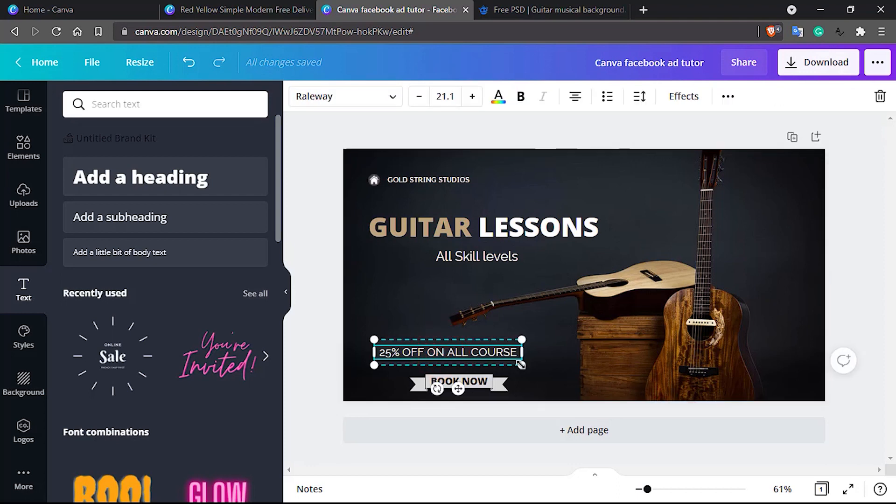
left_click_drag(520, 364, 489, 359)
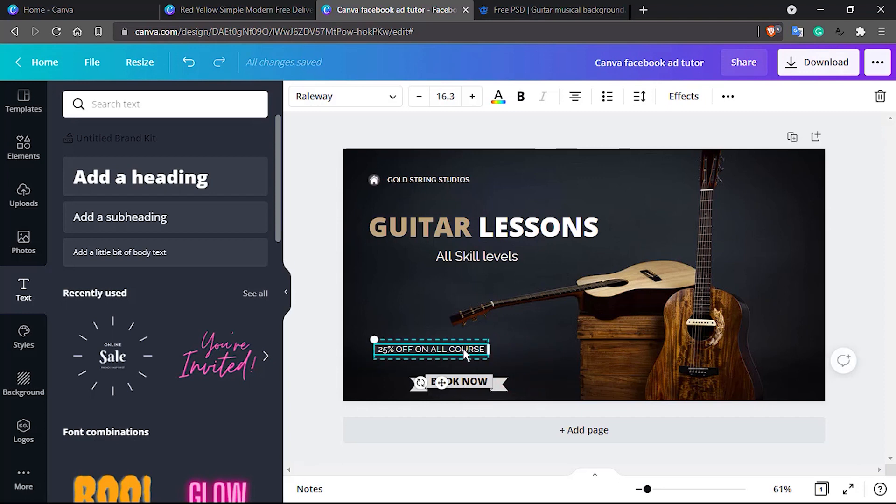
key("ctrl+z")
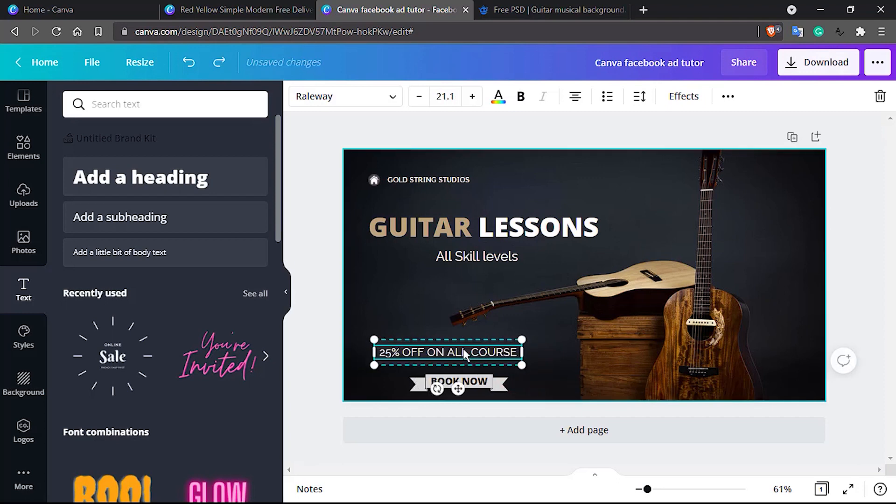
left_click(875, 65)
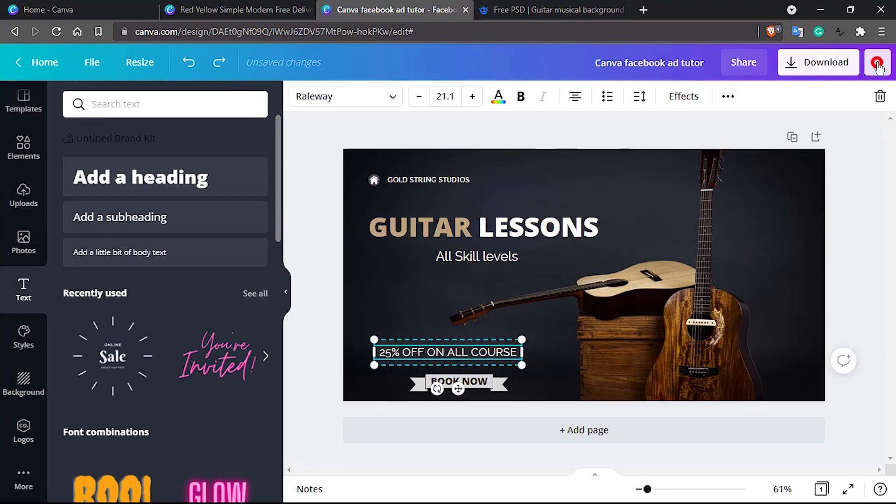
left_click(468, 58)
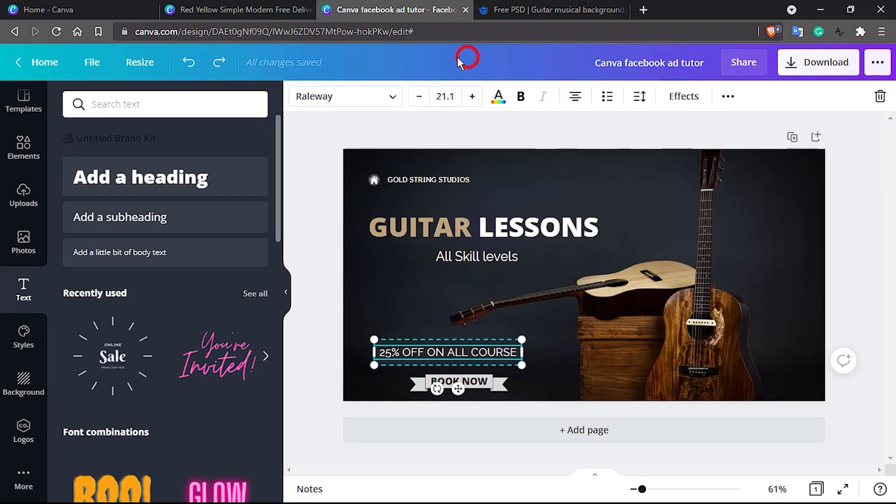
left_click(88, 63)
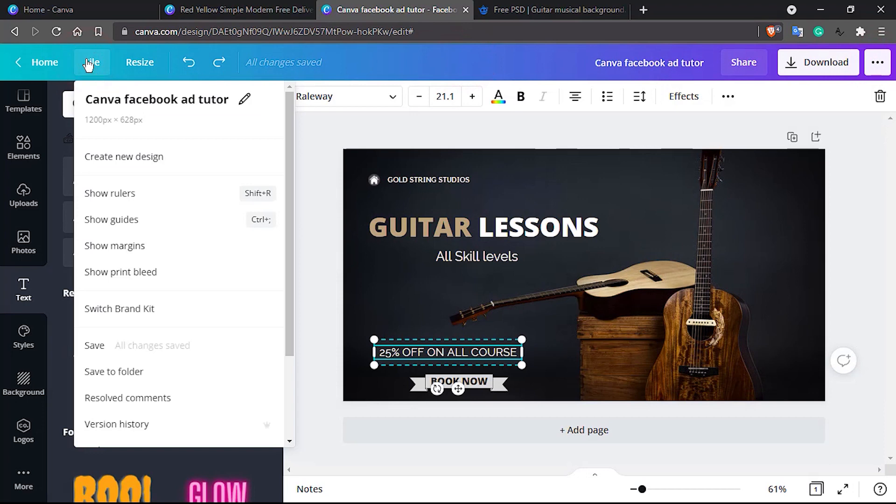
left_click(149, 159)
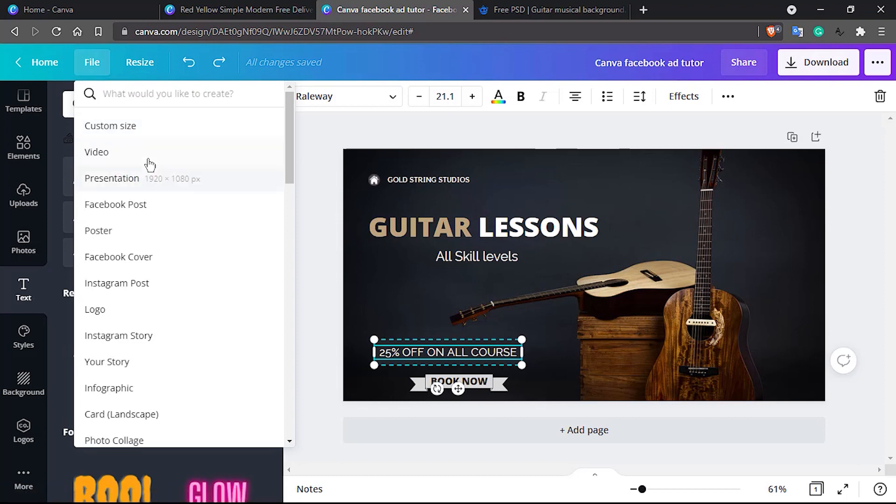
left_click(355, 133)
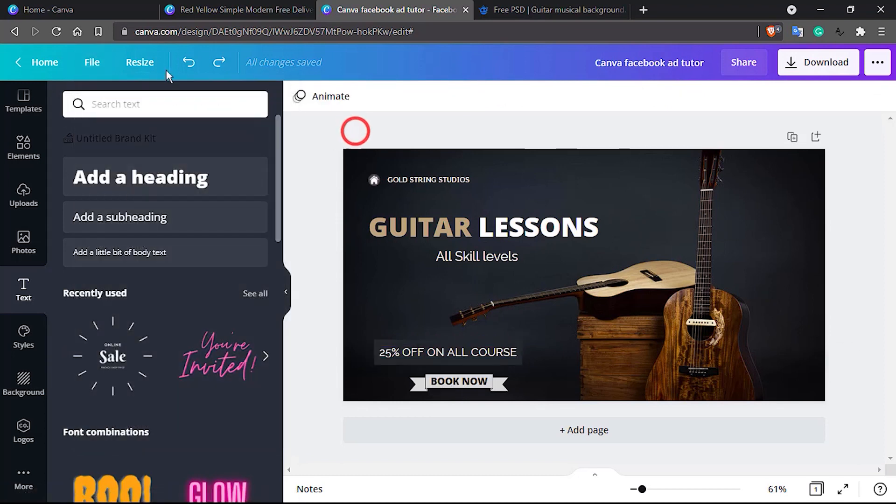
- Save the design and rename it "New Canva facebook ad tutor"
left_click(94, 62)
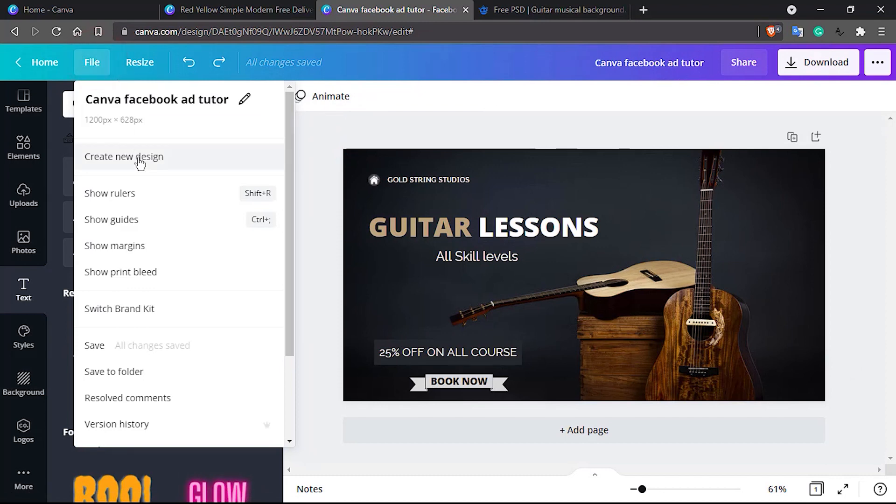
left_click(159, 350)
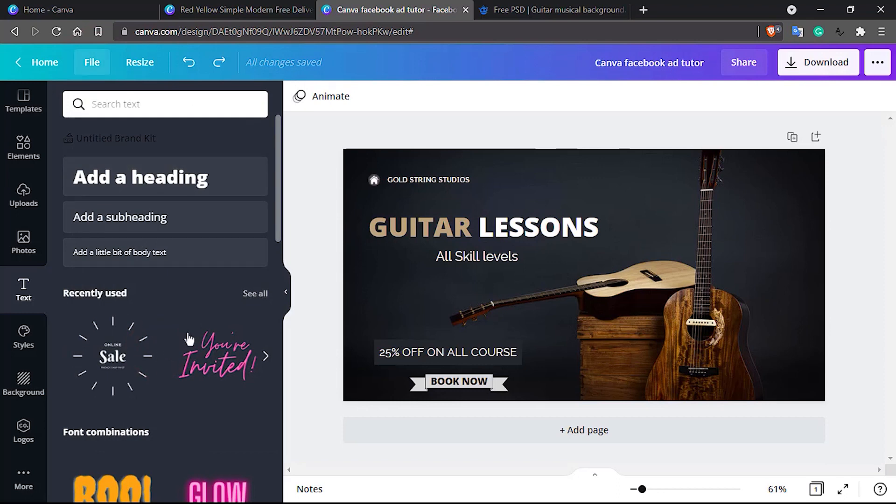
left_click(670, 61)
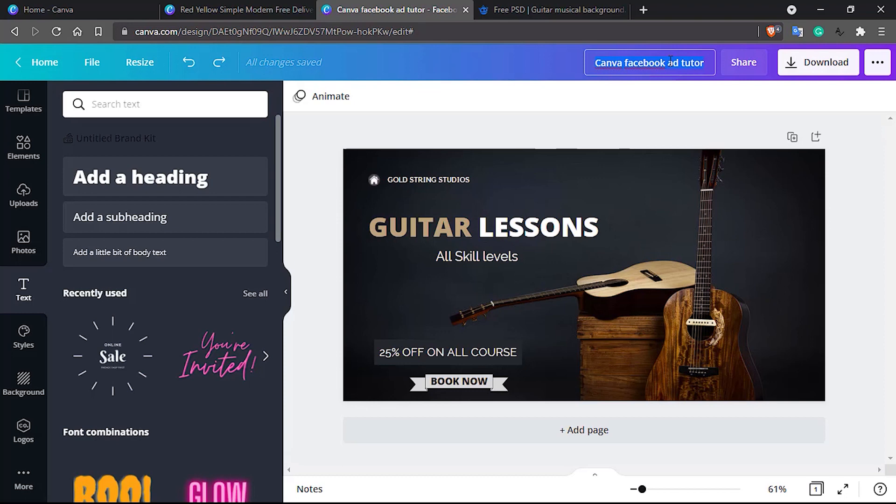
left_click(639, 133)
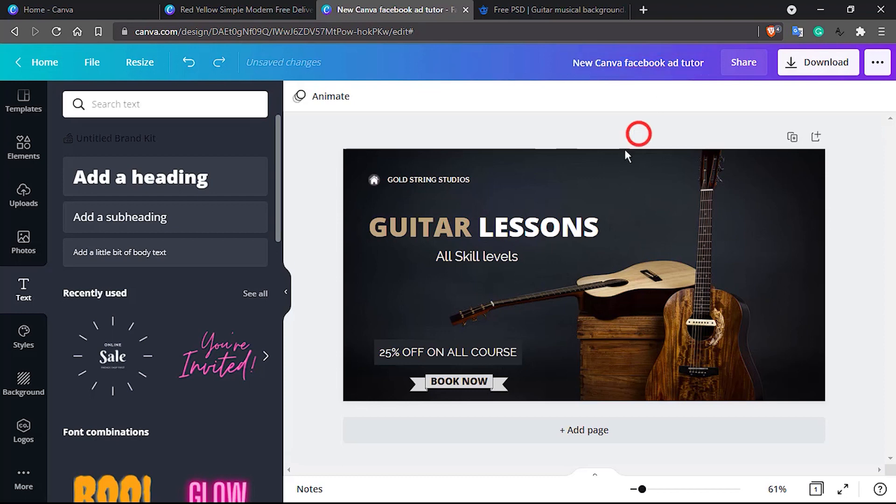
- Move the "25% OFF ON ALL COURSE" banner up below the subheading at text size 16.5, and shift the "BOOK NOW" ribbon rightward
left_click(432, 356)
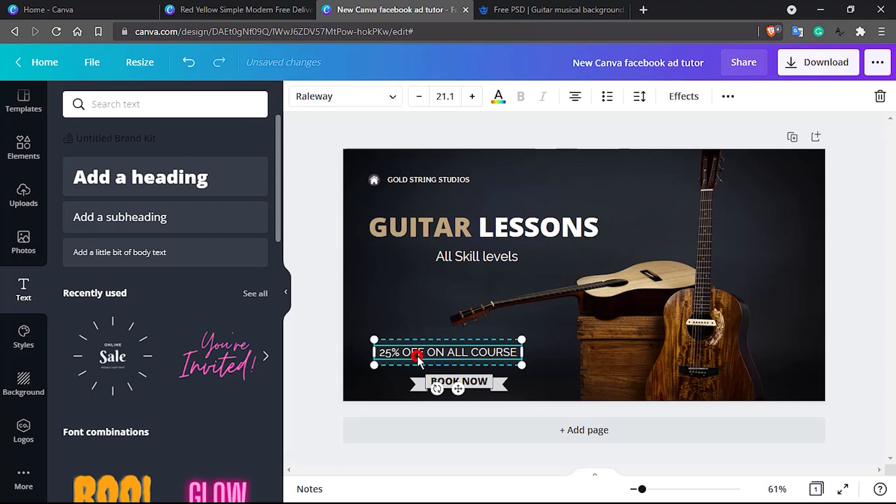
left_click_drag(417, 356, 412, 288)
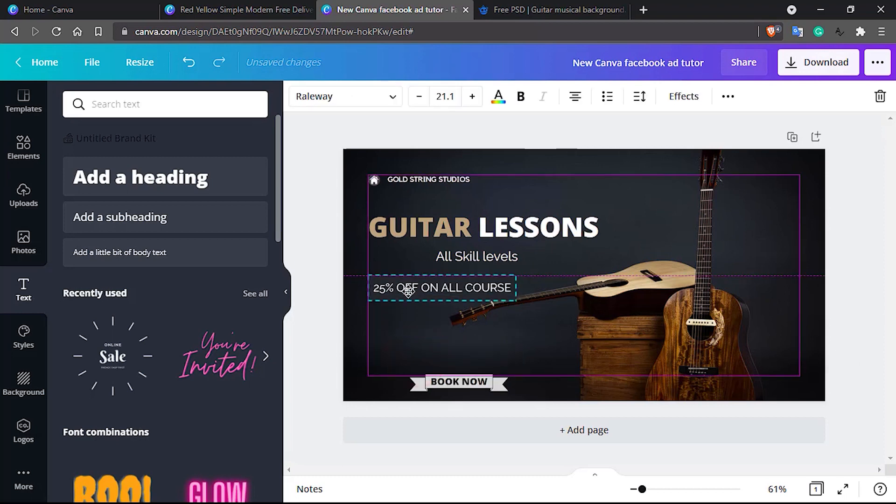
left_click_drag(492, 291, 484, 289)
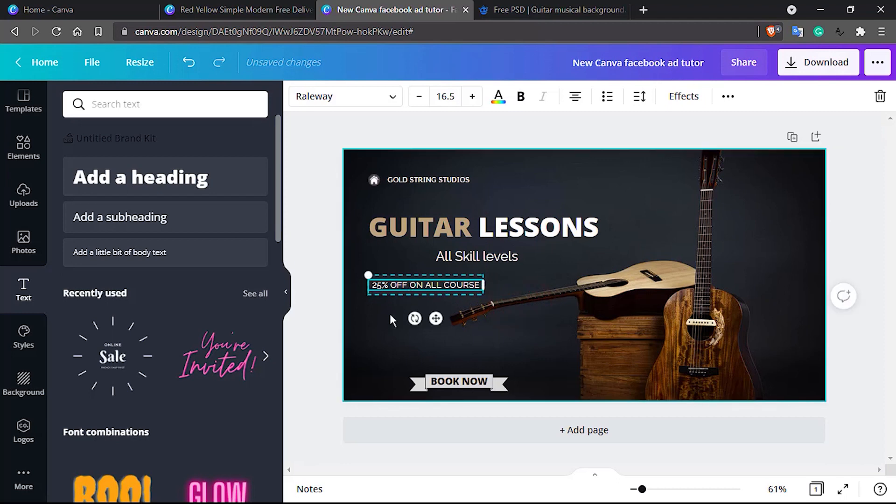
left_click(379, 329)
left_click(410, 285)
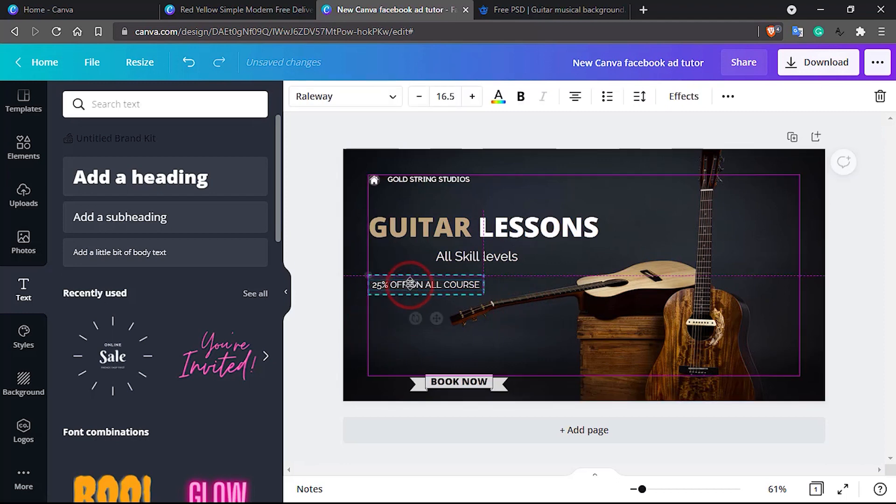
left_click(391, 323)
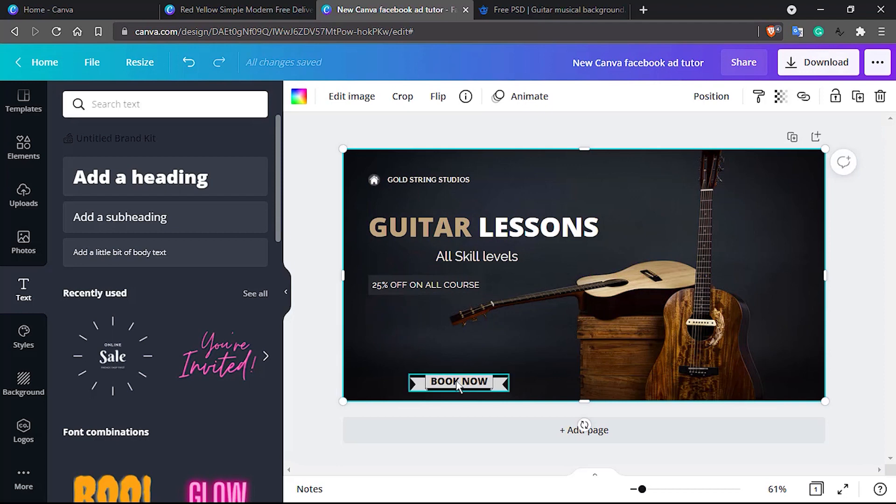
left_click_drag(458, 385, 515, 387)
left_click(516, 338)
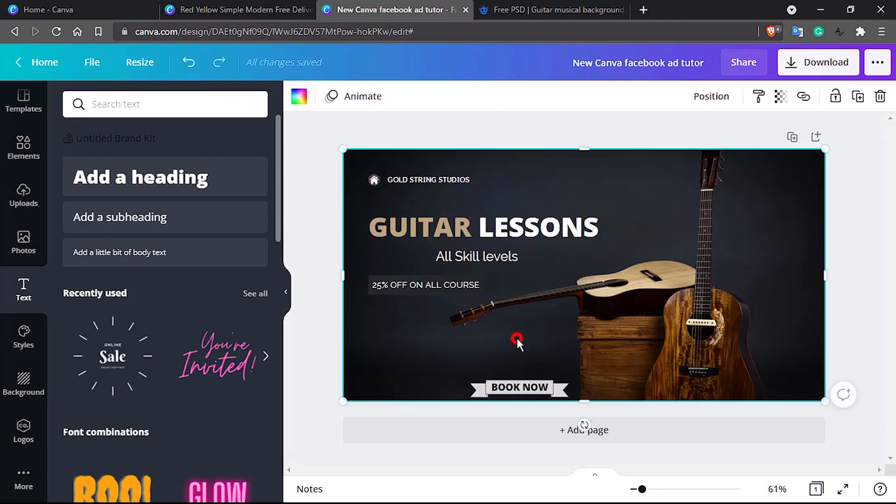
- Move the "GUITAR LESSONS" heading, the "All Skill levels" subheading and the "25% OFF ON ALL COURSE" banner higher on the ad
left_click(464, 284)
left_click(439, 228)
left_click_drag(438, 213, 438, 201)
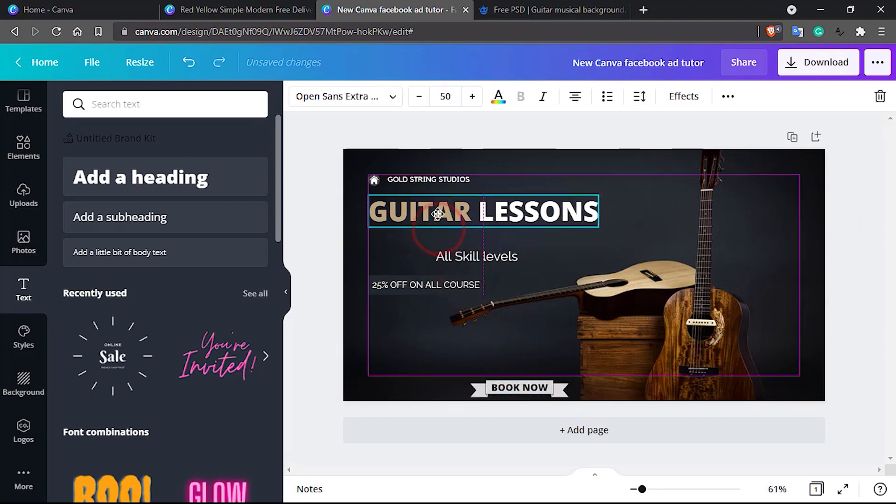
left_click(455, 255)
left_click_drag(456, 249, 456, 228)
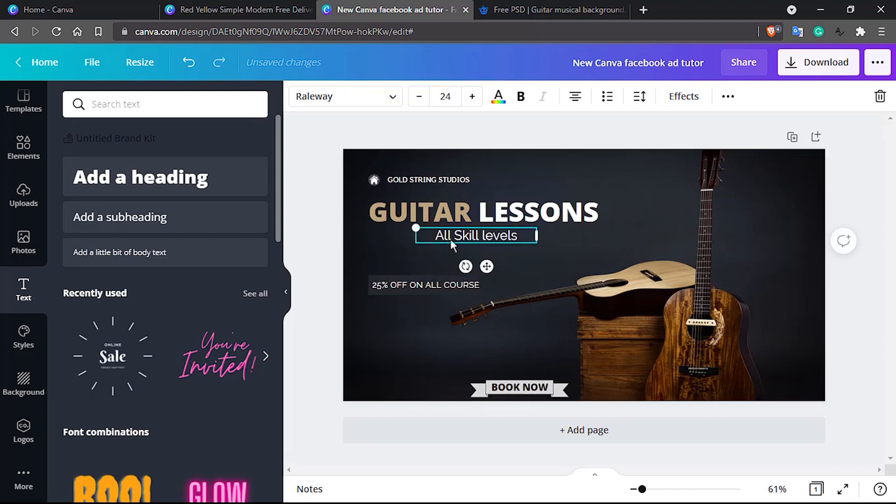
left_click_drag(452, 240, 452, 240)
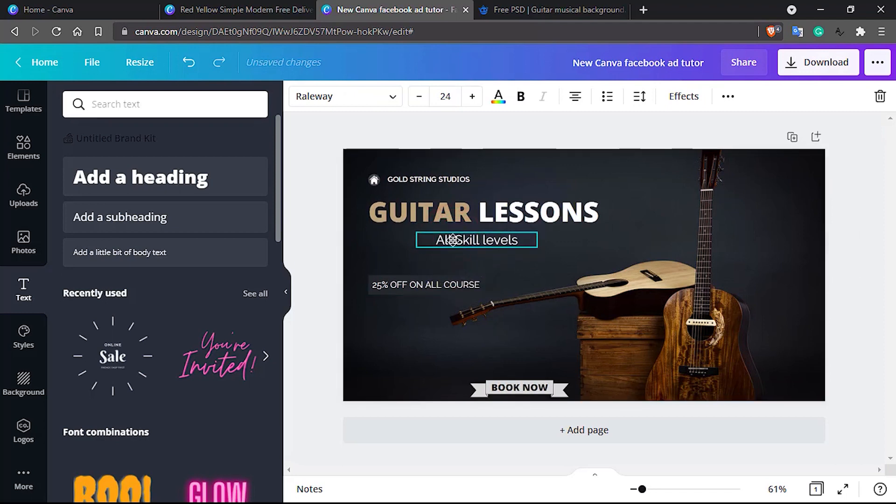
left_click(416, 283)
left_click_drag(419, 270, 419, 265)
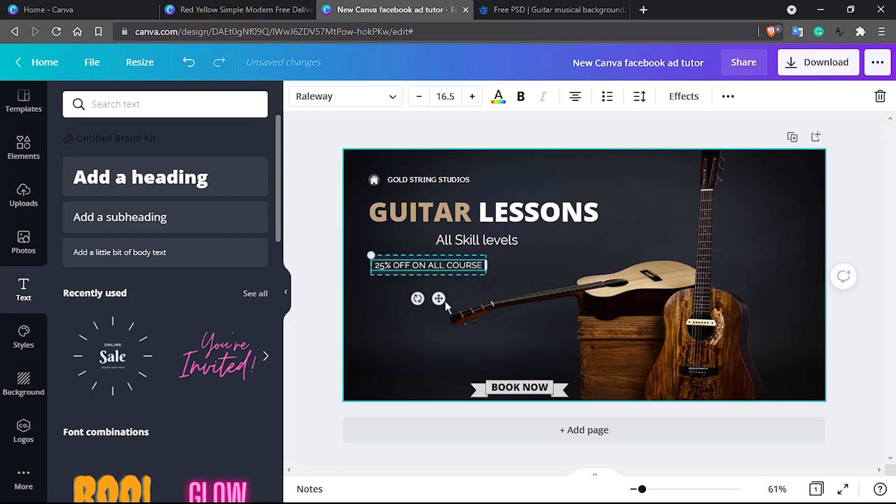
- Delete the "BOOK NOW" ribbon together with its text from the ad
left_click(507, 390)
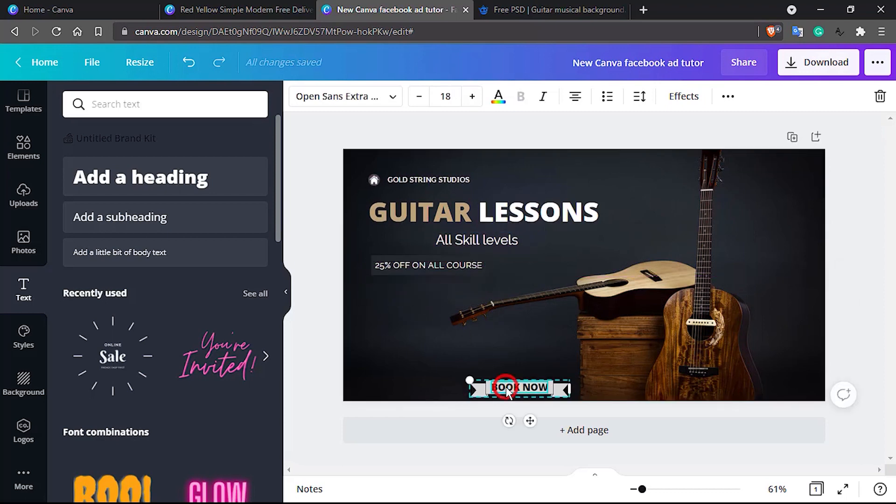
left_click(477, 390)
mouse_move(477, 390)
left_mouse_down()
mouse_move(477, 331)
mouse_move(479, 377)
left_mouse_up()
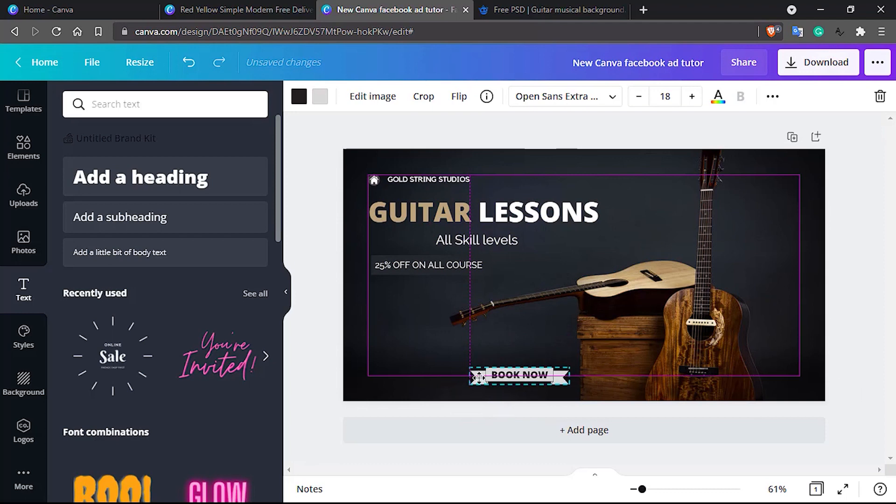
key("Delete")
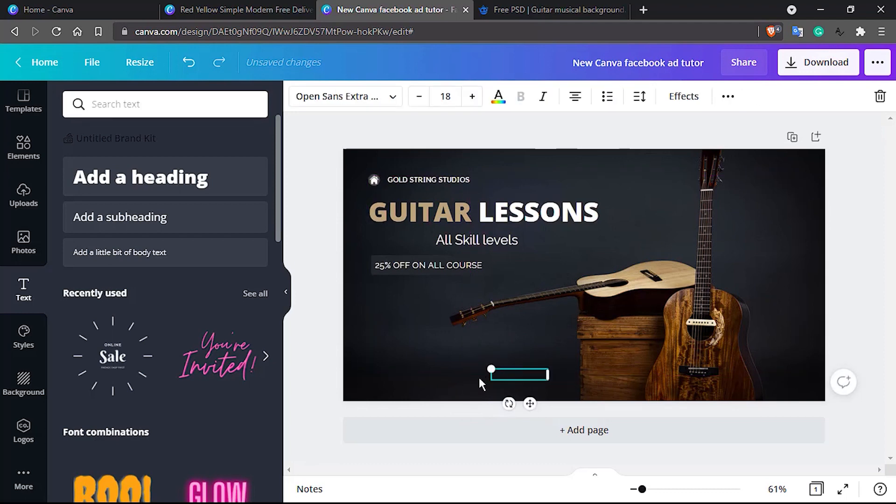
left_click(479, 379)
left_click(512, 351)
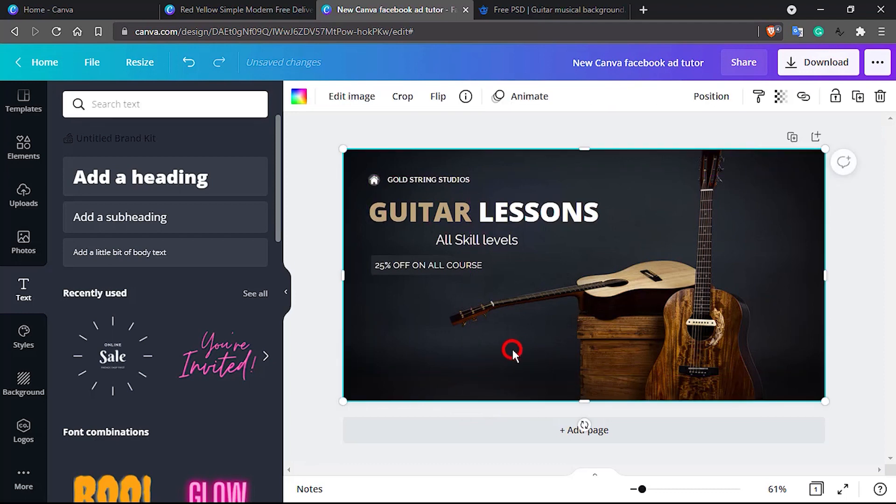
- Add a body text box formatted as a bulleted list with "Chord Progression" as its first item
left_click(145, 246)
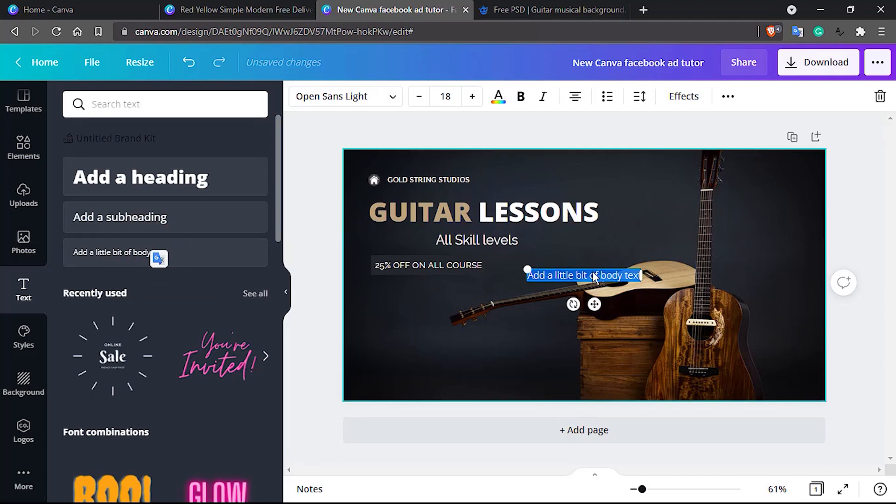
left_click(606, 99)
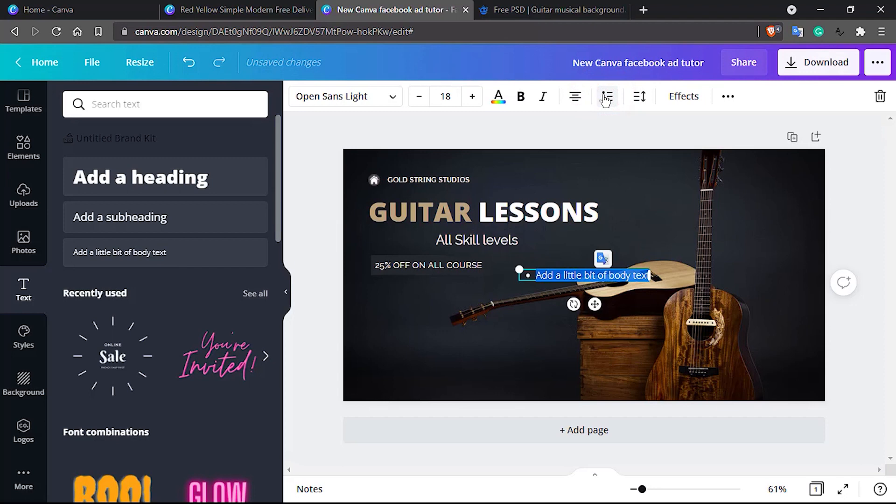
type("Chord P")
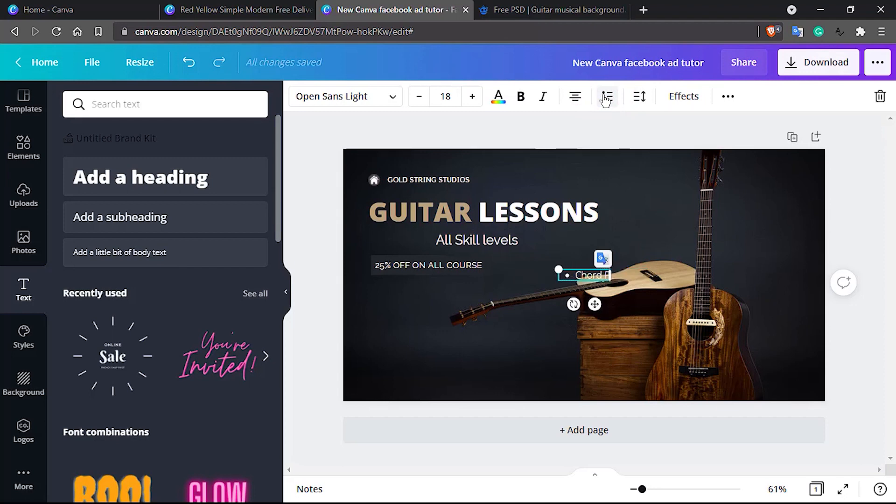
type("rogressio")
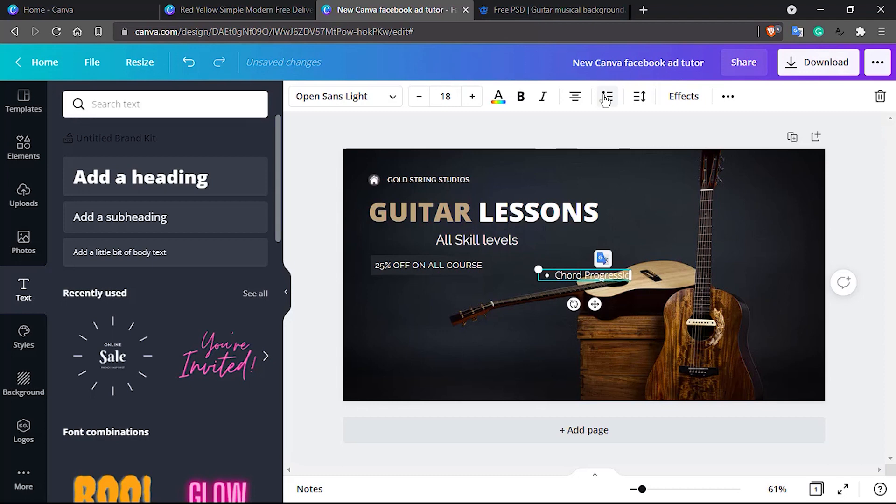
type("n")
key("Return")
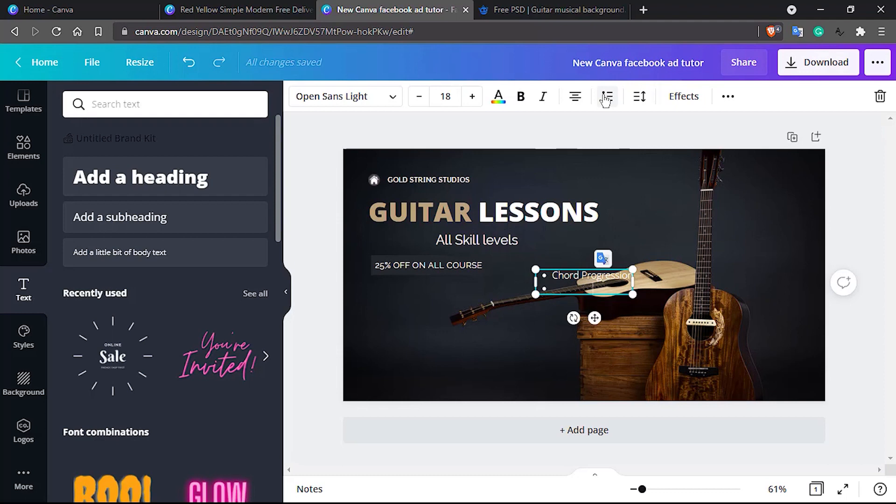
- Add the items "Classical Picking", "Music Theory" and "Tablature" to the bulleted list
type("Classical Pi")
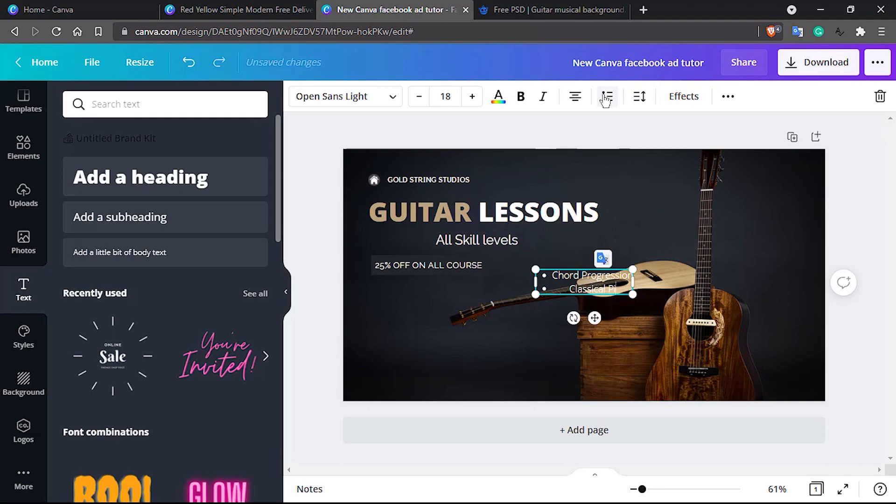
type("cking")
key("Return")
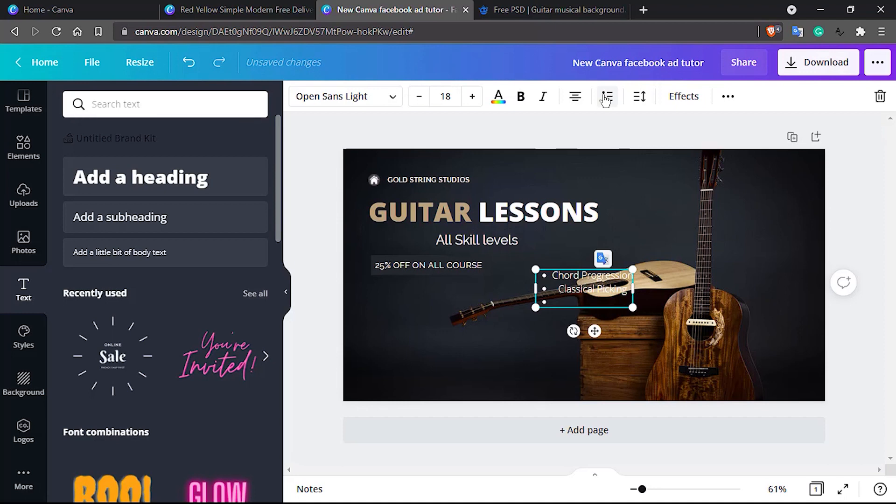
type("Mis")
type("ic Theory")
key("Return")
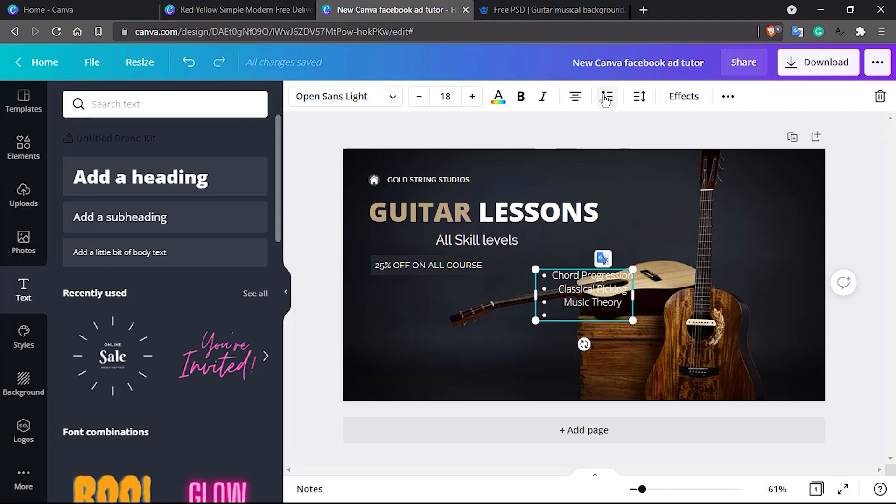
type("Tablature")
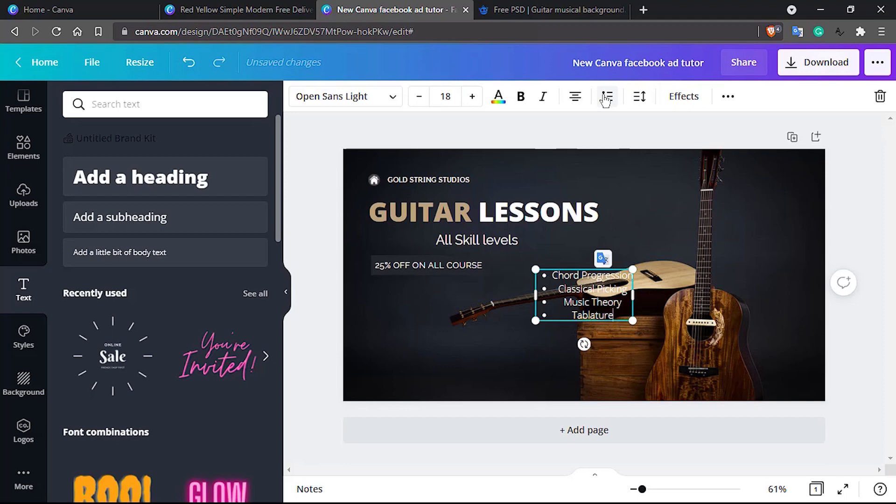
- Left-align all four items of the bulleted list
left_click(577, 99)
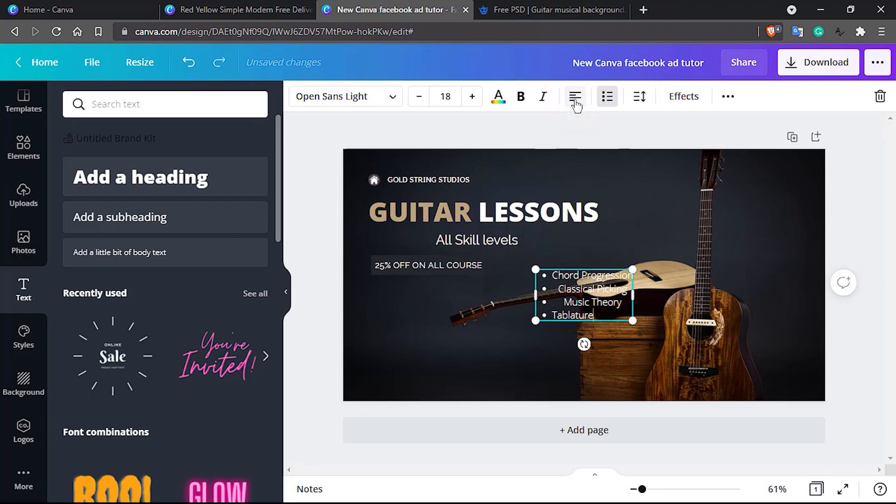
key("ctrl+a")
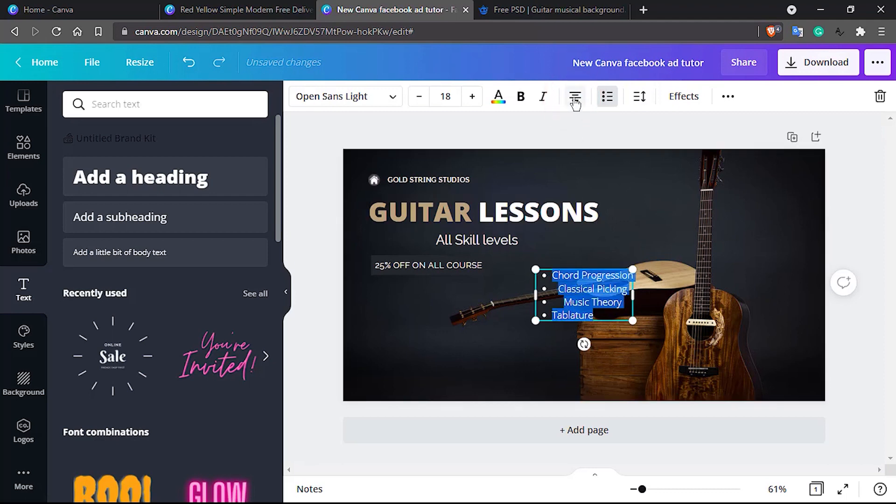
left_click(575, 100)
left_click(575, 99)
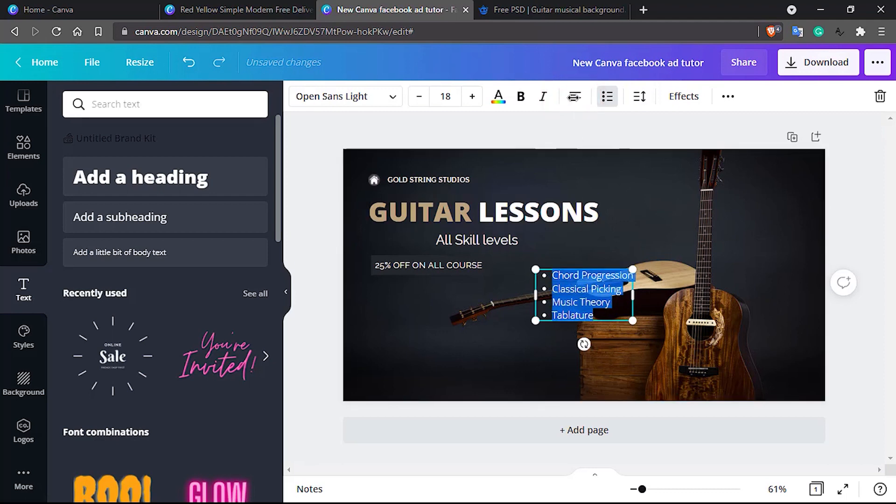
- Move the bulleted list to the ad's lower-left corner, enlarged to a text size of about 18.8, and set its font to Raleway
left_click(517, 349)
left_click_drag(615, 287, 469, 333)
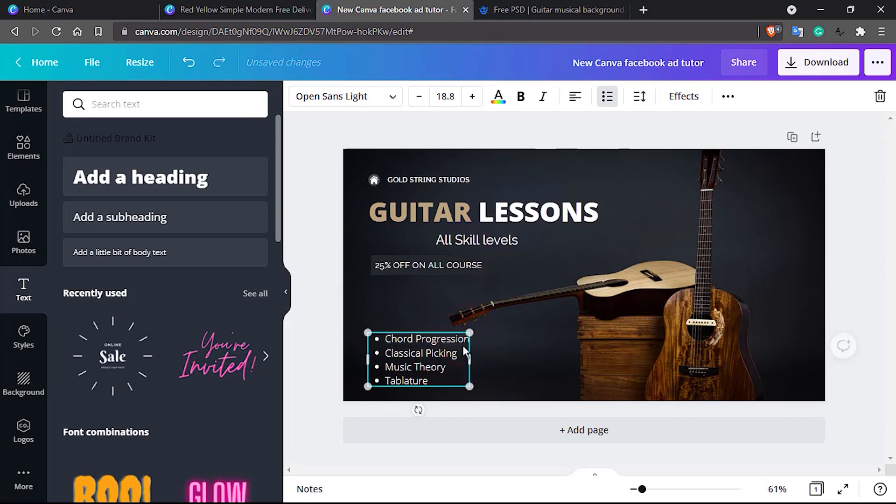
double_click(438, 367)
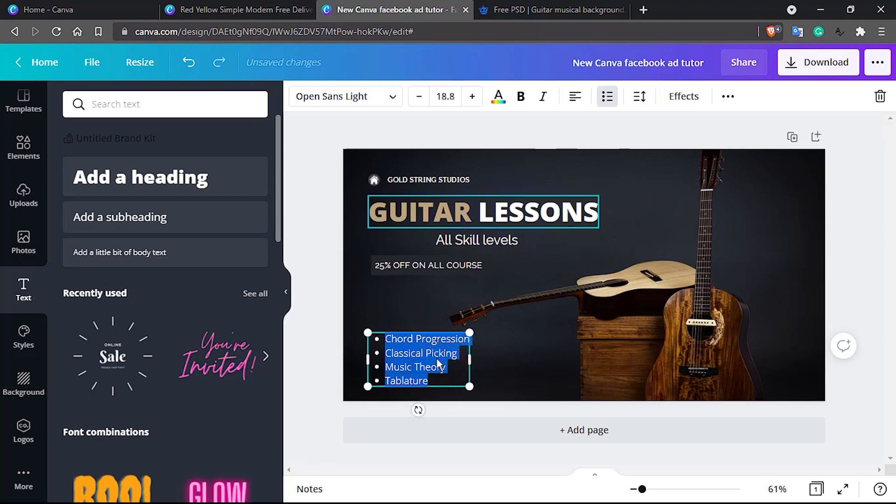
left_click(394, 96)
left_click(113, 221)
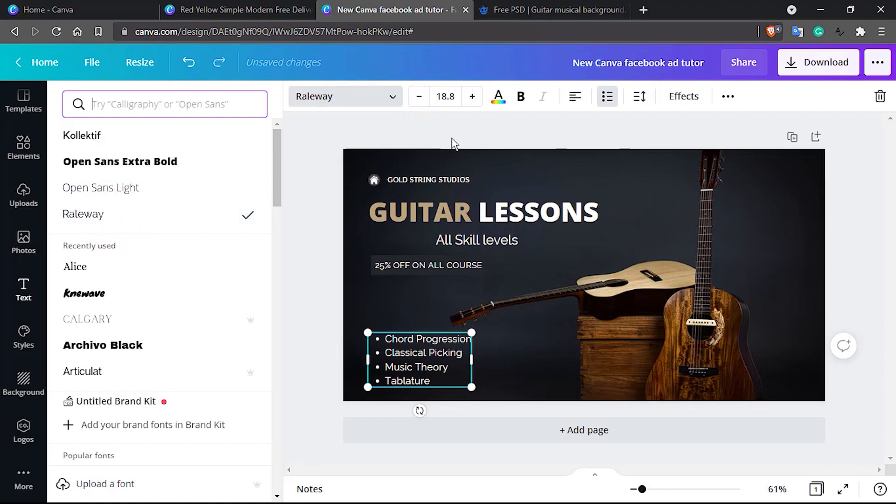
- Try the course list without bullets, and restore its bullet style
left_click(608, 98)
left_click(611, 100)
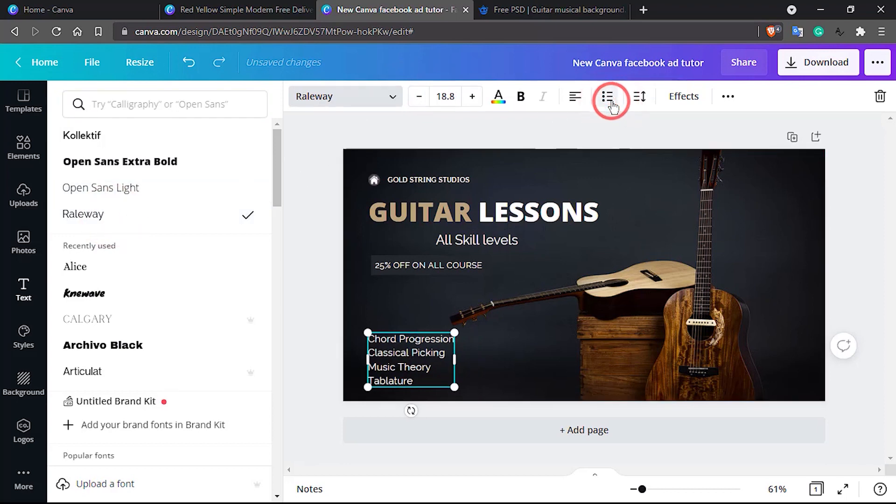
left_click(607, 102)
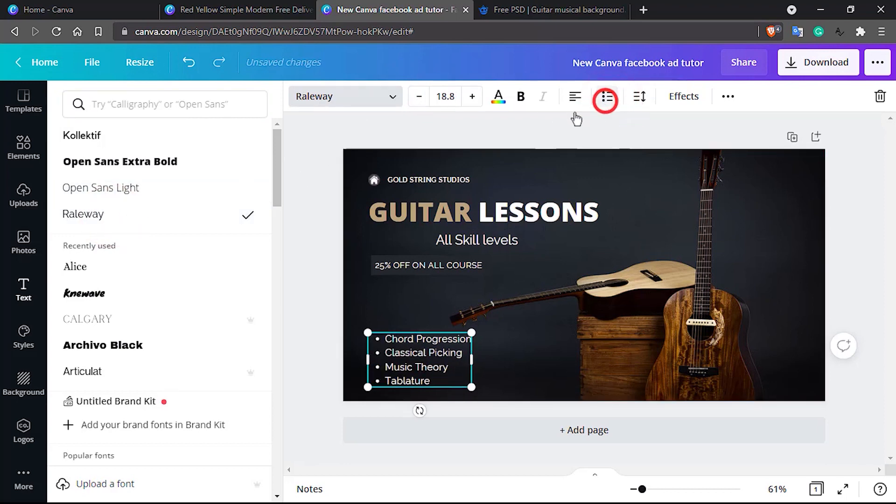
- Try the fonts Alice, Open Sans Light and Kollektif on the course list, and return it to Raleway
left_click(133, 294)
left_click(142, 265)
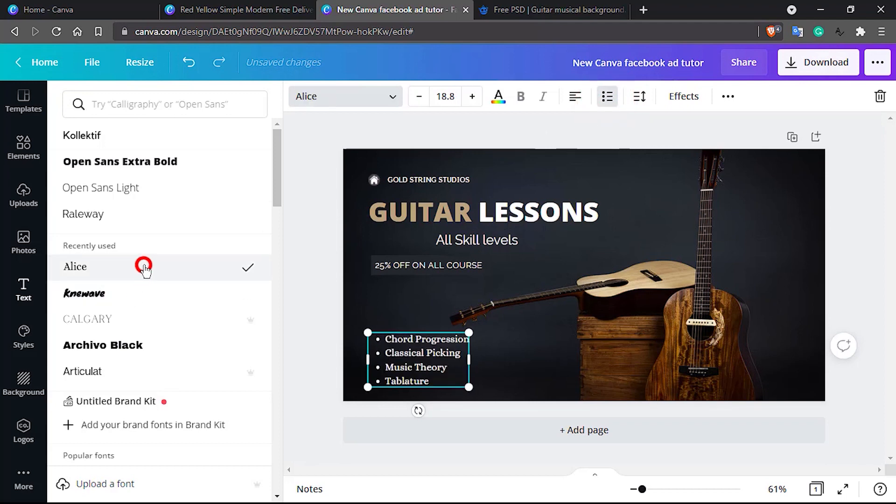
left_click(135, 189)
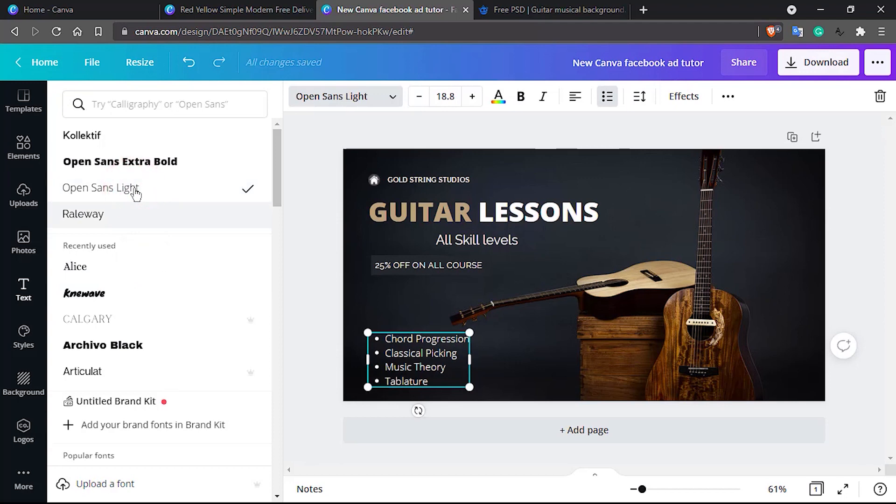
left_click(138, 137)
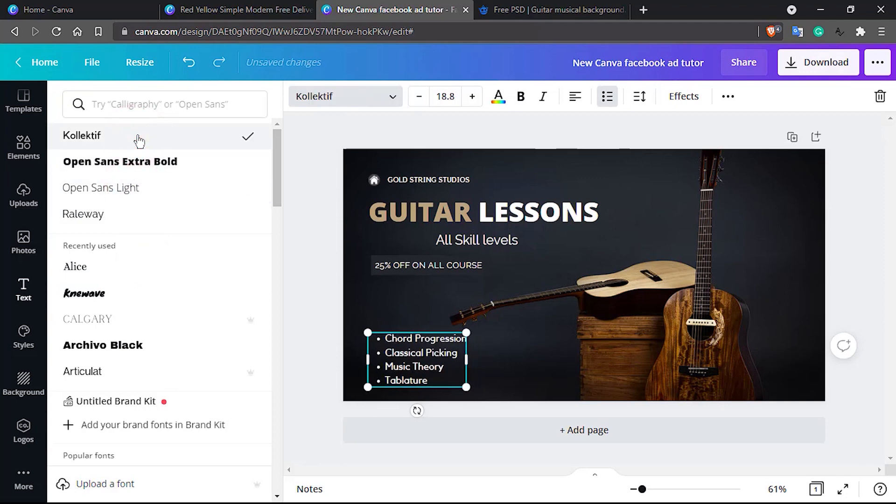
left_click(112, 215)
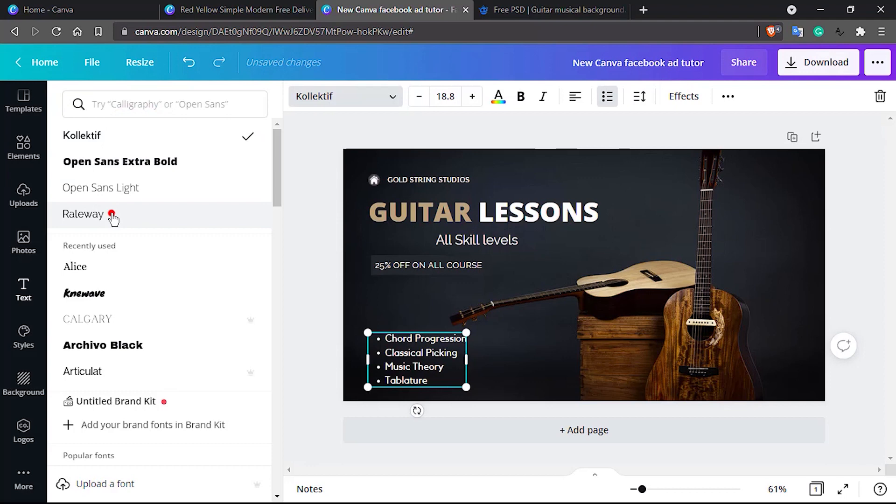
left_click(126, 149)
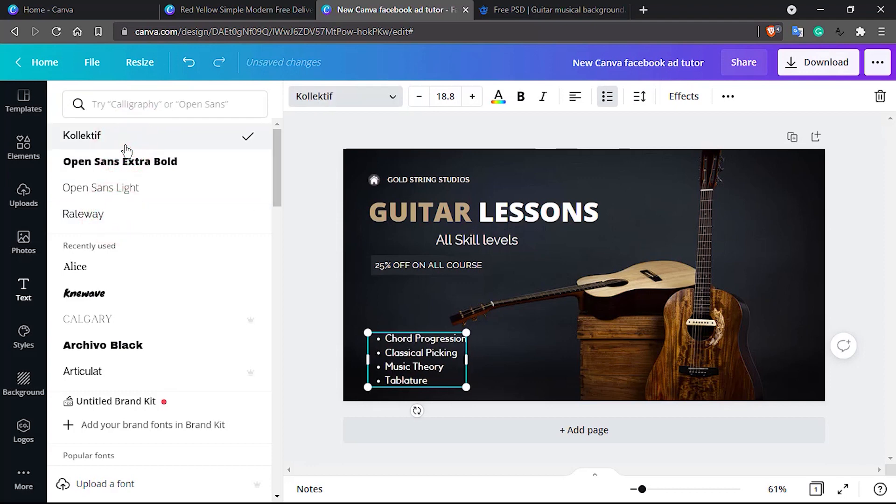
left_click(109, 196)
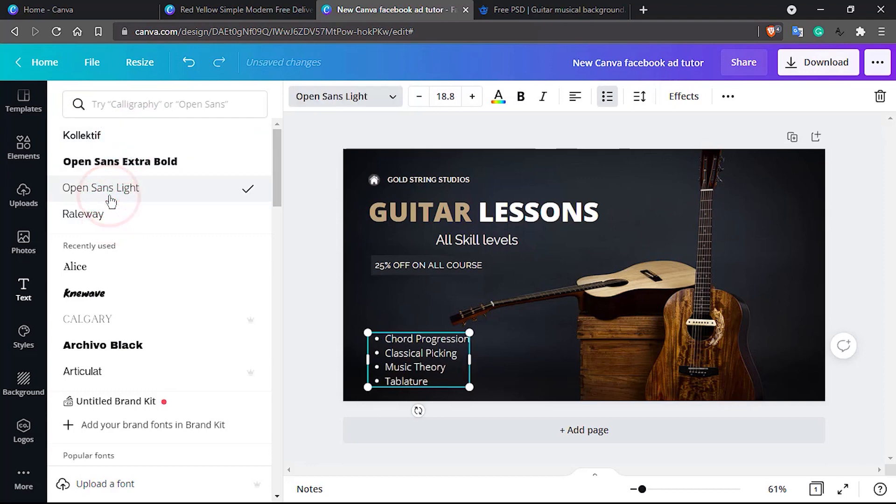
left_click(107, 218)
left_click(430, 305)
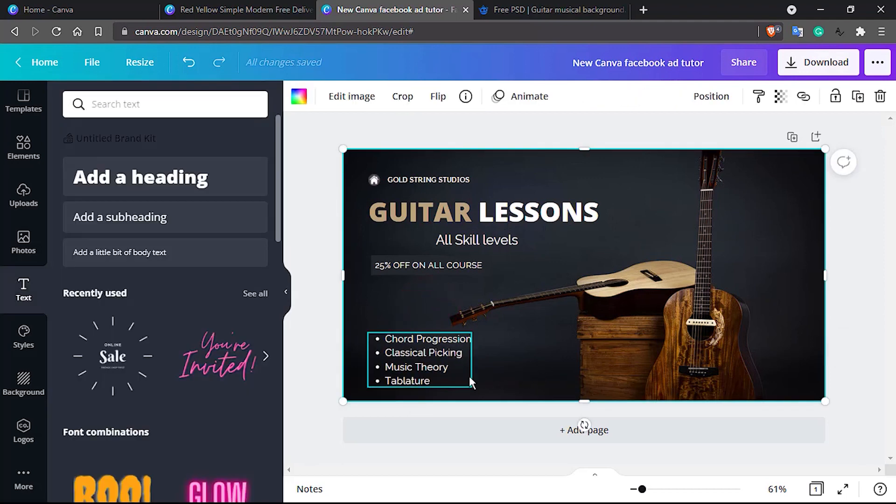
left_click(439, 379)
double_click(438, 379)
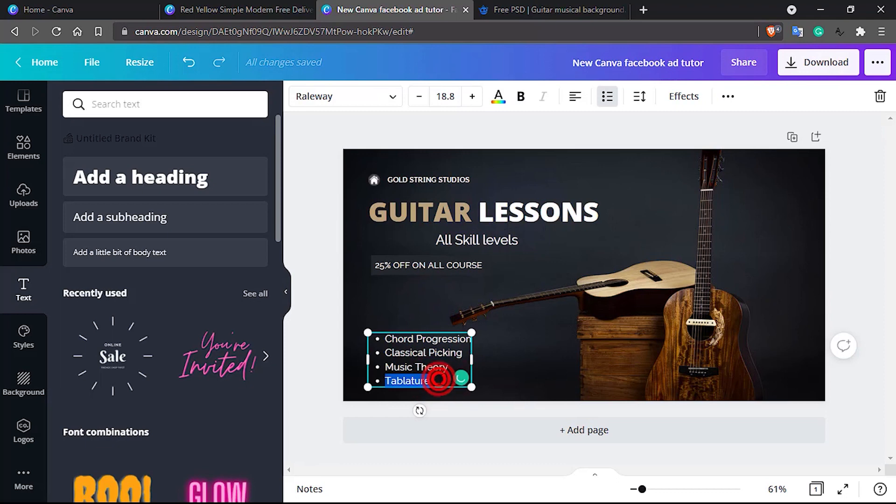
left_click(439, 379)
key("ctrl+a")
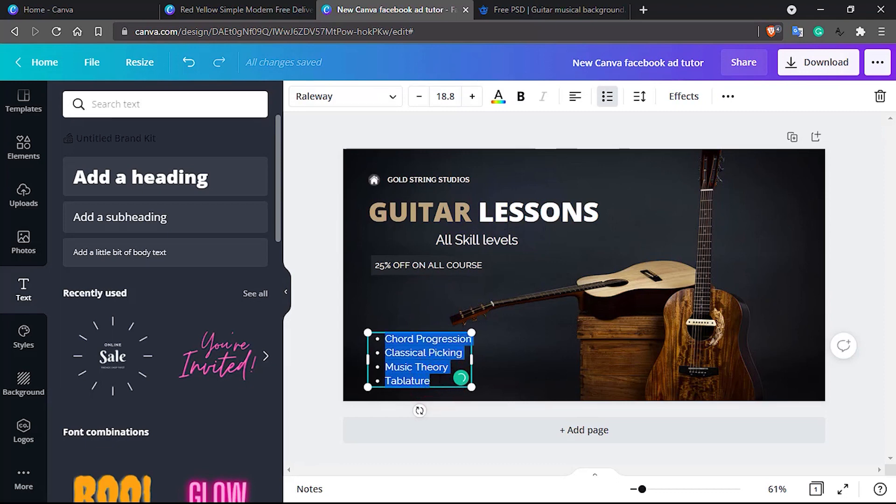
left_click(536, 350)
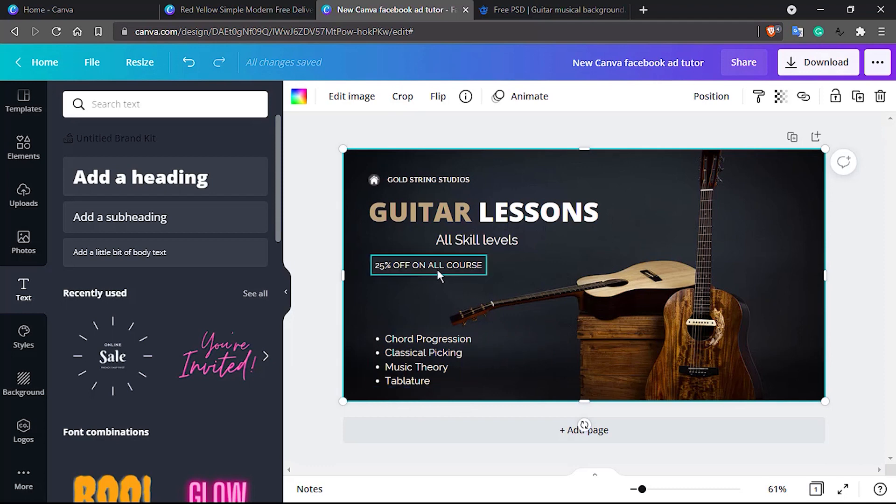
- Swap the course list and the 25% OFF banner, placing the list under "All Skill levels" and the banner near the ad's lower-left corner
left_click_drag(437, 269, 557, 378)
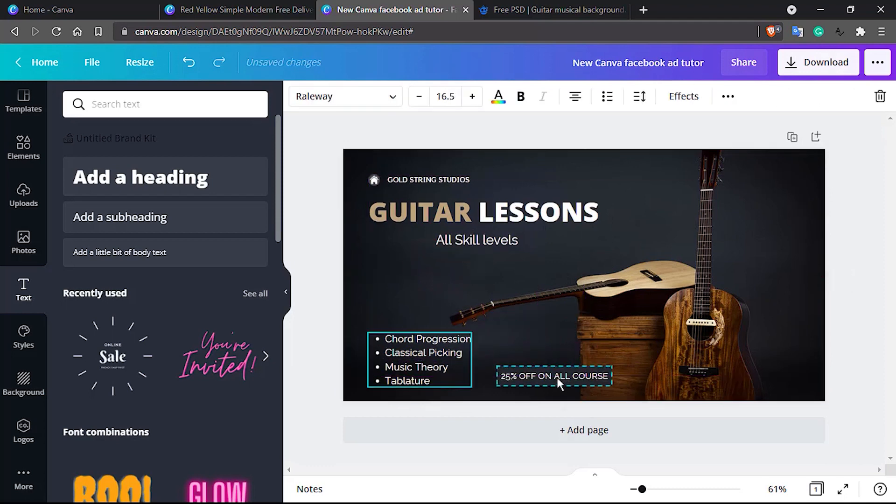
left_click_drag(460, 354, 440, 292)
left_click(439, 366)
left_click_drag(520, 378, 395, 367)
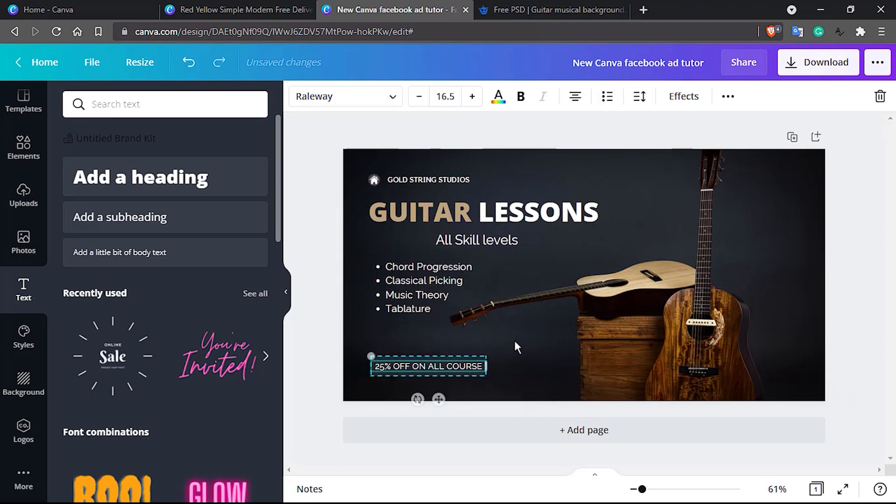
left_click(519, 340)
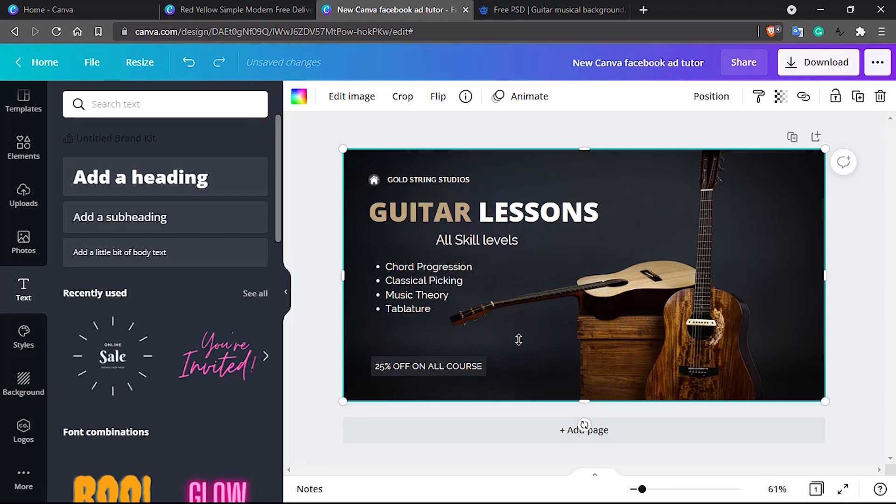
- Enlarge the course list to a text size of about 20.9 and shift it slightly down
left_click(400, 279)
left_click_drag(475, 317, 485, 322)
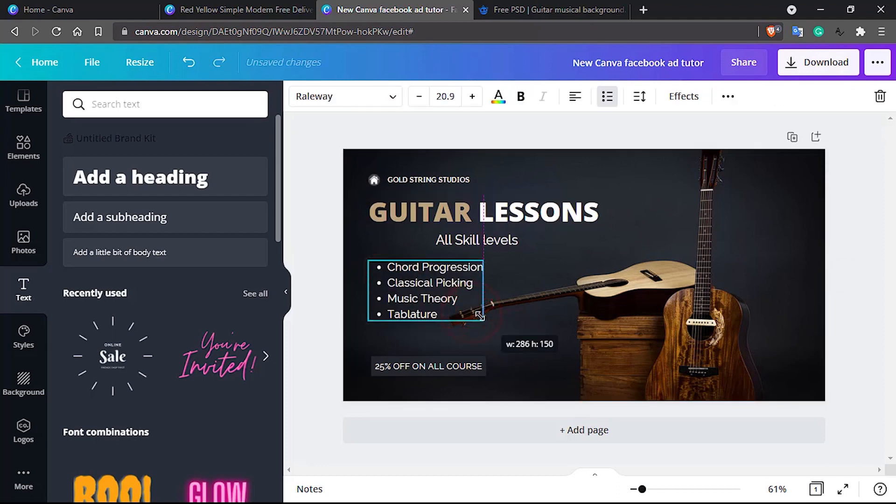
left_click(519, 292)
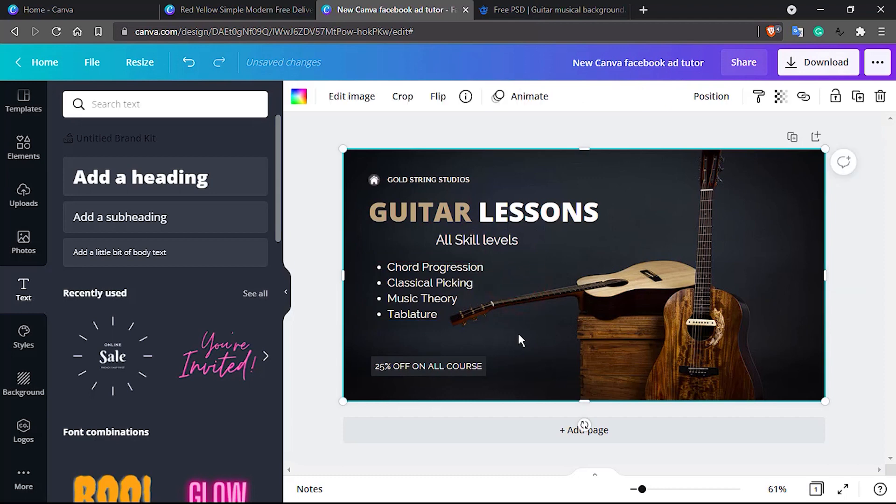
left_click(428, 291)
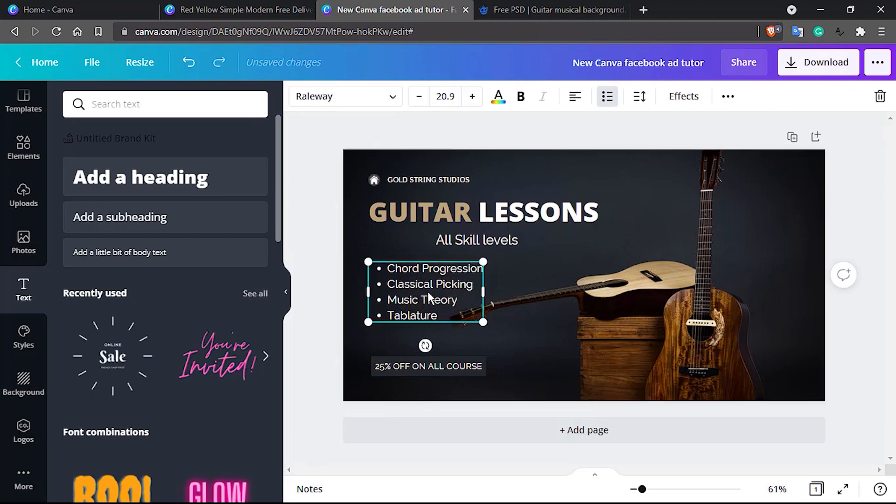
left_click(528, 270)
- Increase the line spacing of all four course list items to about 1.59
left_click(461, 293)
triple_click(462, 292)
left_click(531, 337)
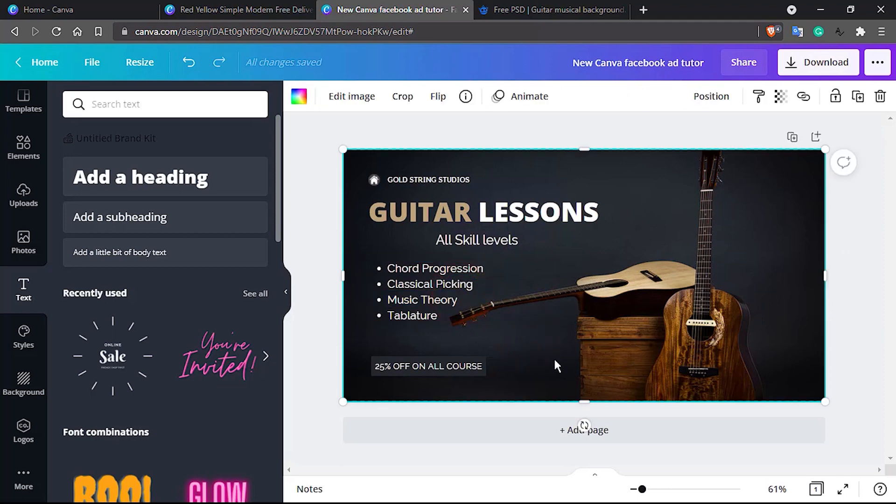
left_click(427, 298)
triple_click(427, 298)
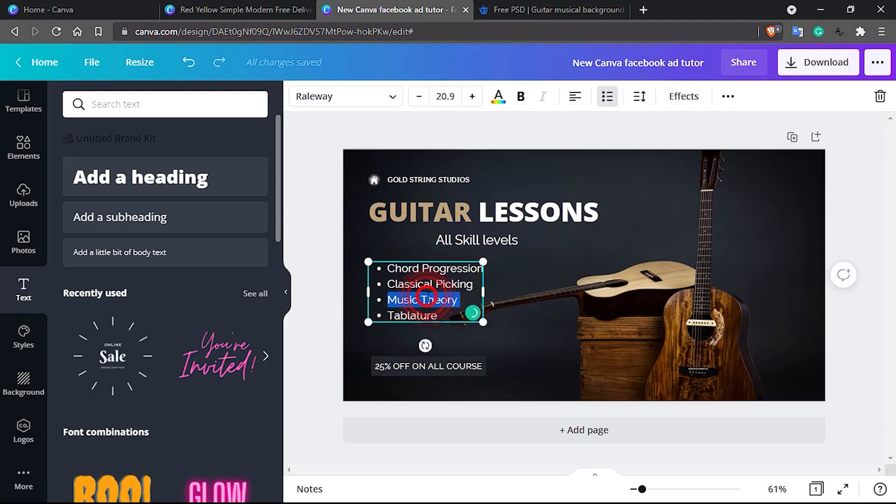
key("ctrl+a")
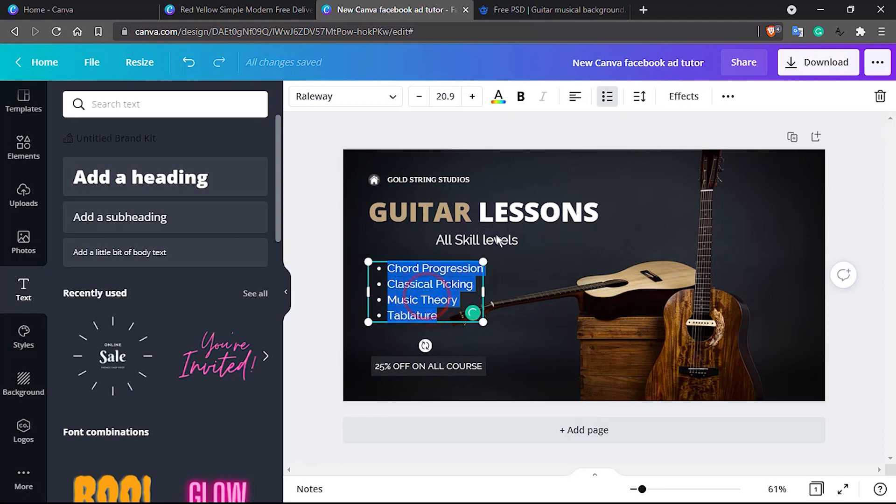
left_click(641, 98)
left_click_drag(740, 141, 769, 174)
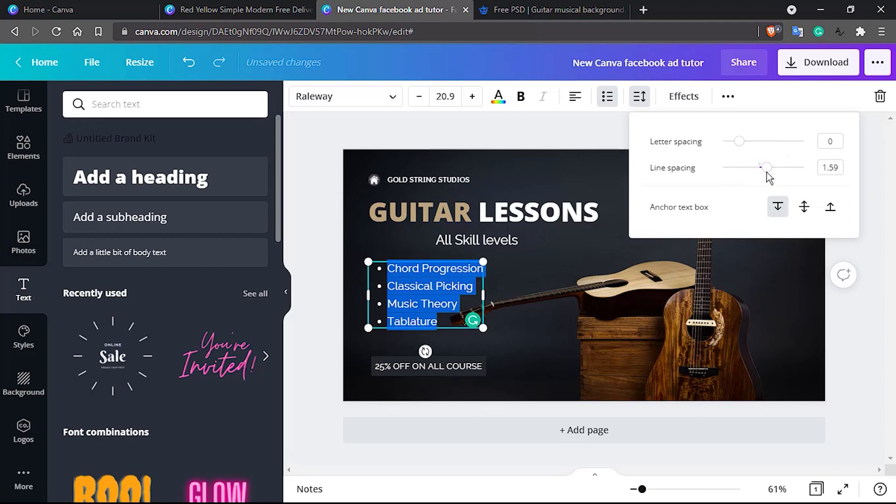
left_click(534, 328)
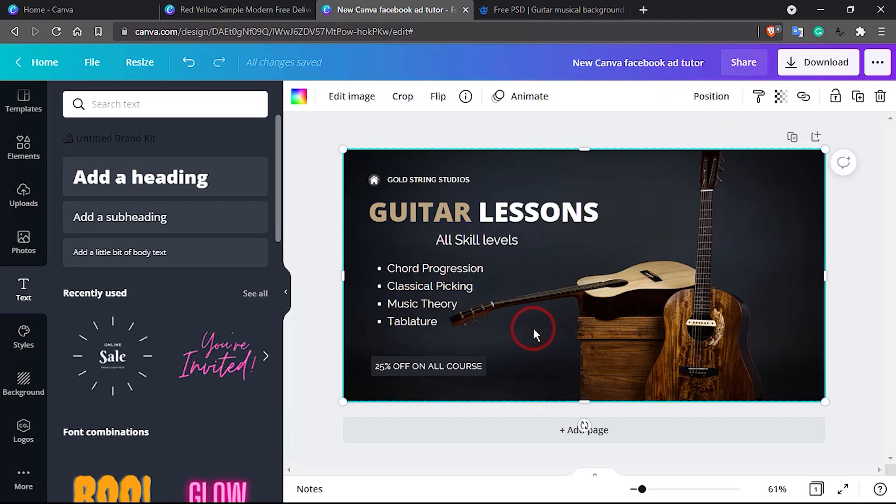
- Nudge the course list slightly left and down to line its bullets up with the 25% OFF banner's text
left_click(431, 286)
key("Down")
key("Left")
key("Left")
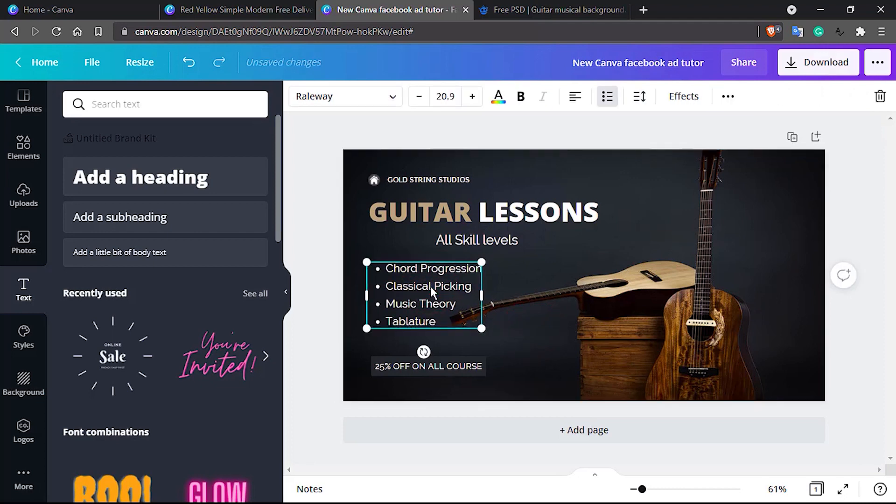
key("Down")
key("Left")
key("Left")
key("Left")
key("Left")
key("Left")
key("Left")
key("Left")
key("Left")
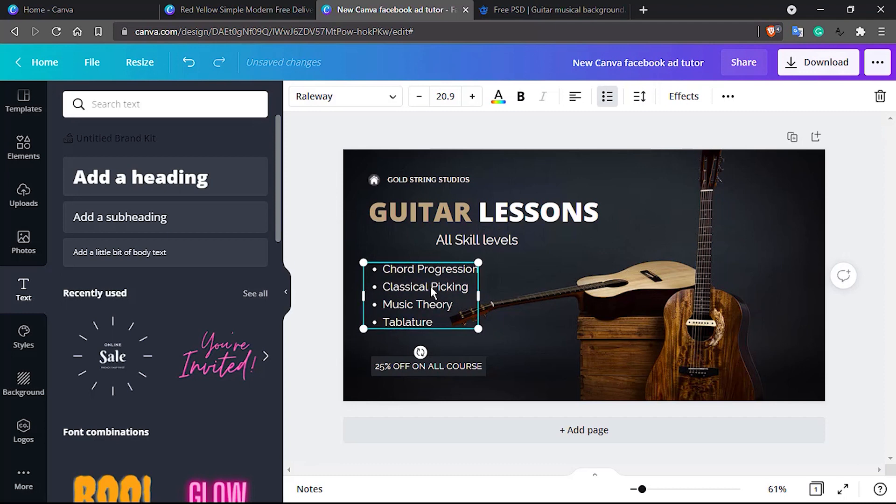
left_click(543, 349)
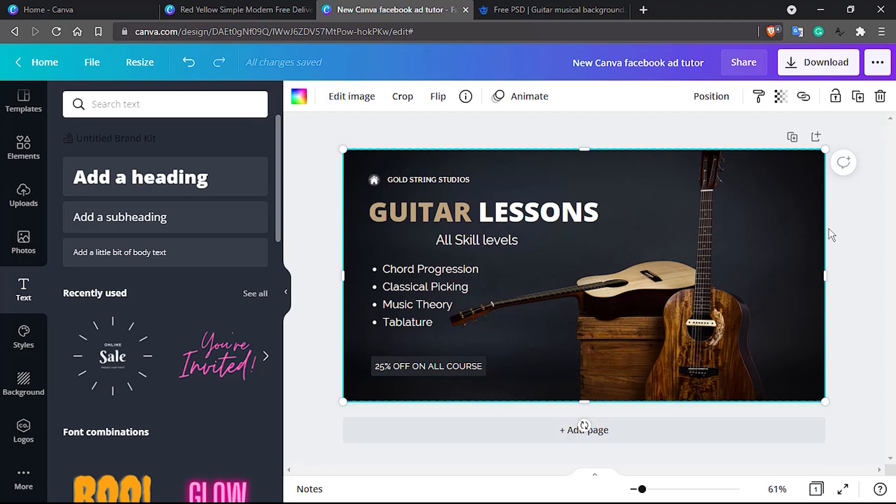
- Download the ad as a PNG named "New Canva facebook ad tutor.png" to the Downloads folder, and dismiss the download notices
left_click(840, 66)
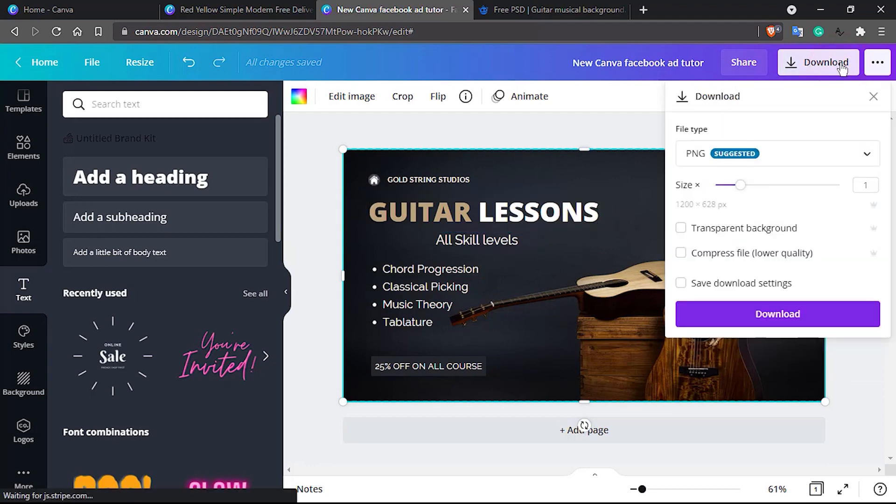
left_click(820, 308)
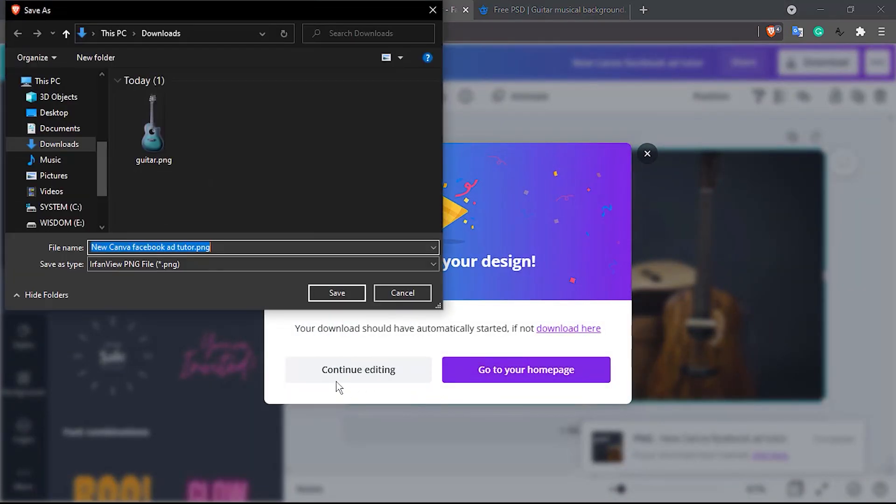
left_click(327, 299)
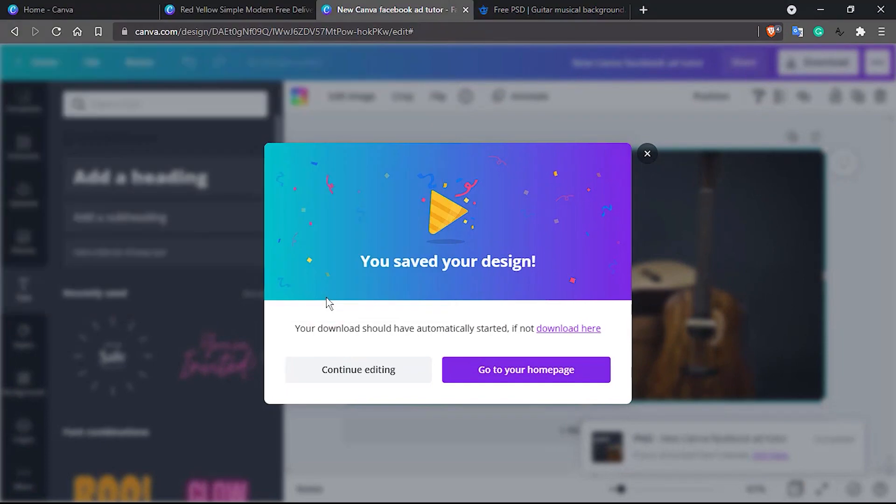
left_click(648, 134)
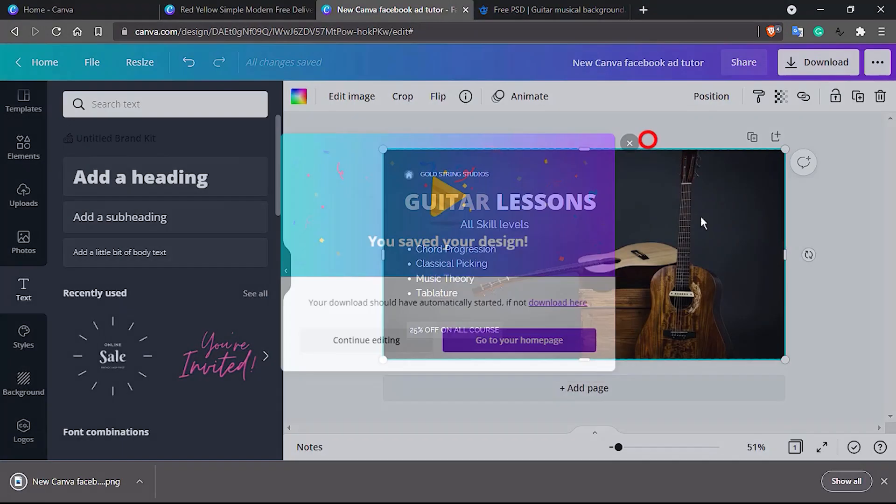
left_click(884, 482)
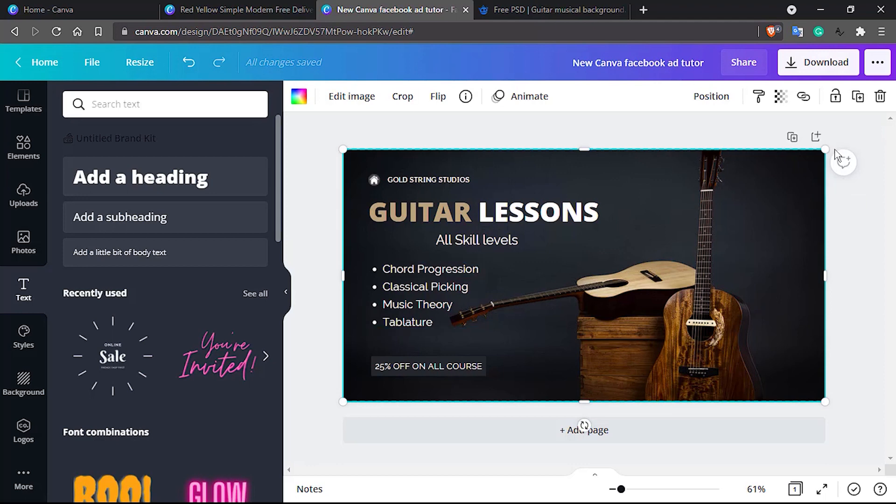
- Look at the red Acoustic Guitar ad in its own browser tab, and return to the guitar lessons ad
left_click(220, 6)
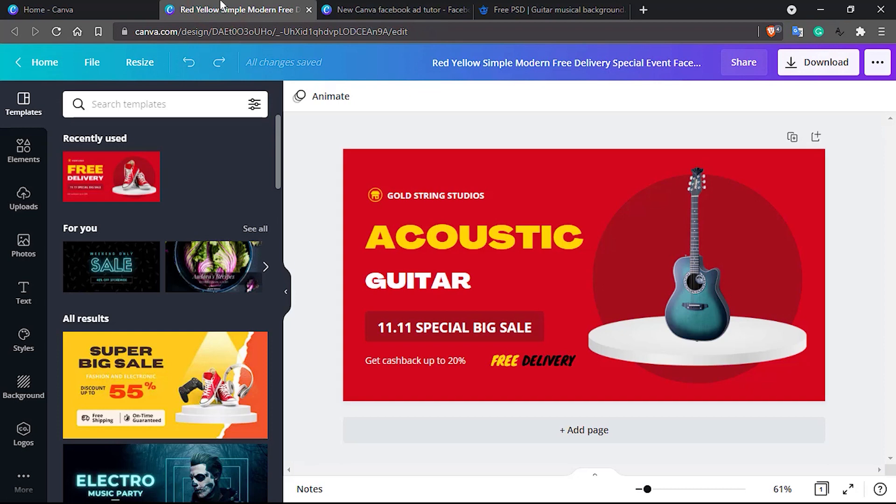
left_click(382, 6)
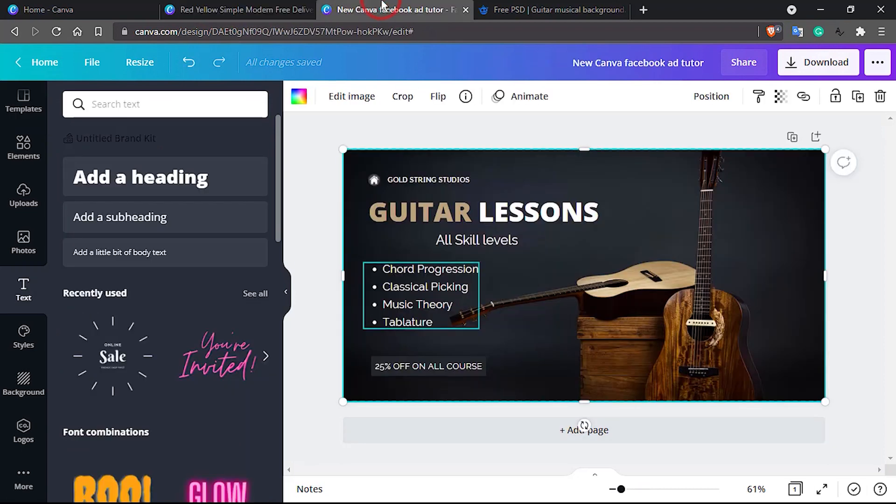